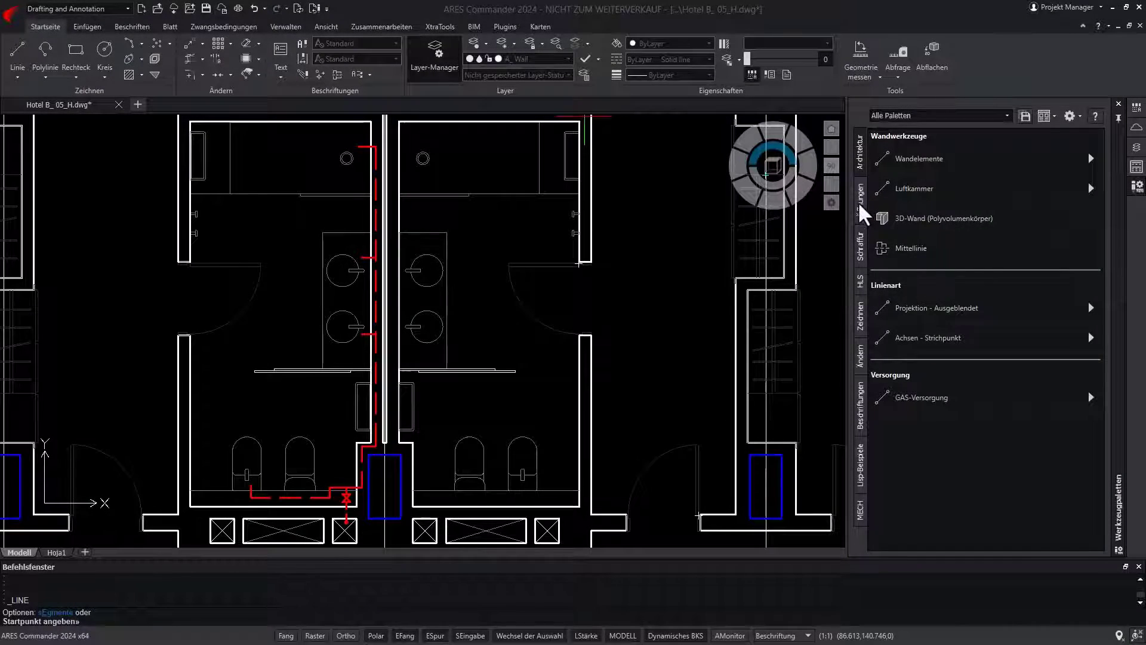
# - Browse the Öffnungen, Schraffur, Ändern, Beschriftungen and Lisp-Beispiele palettes, then return to Architektur
pyautogui.click(858, 201)
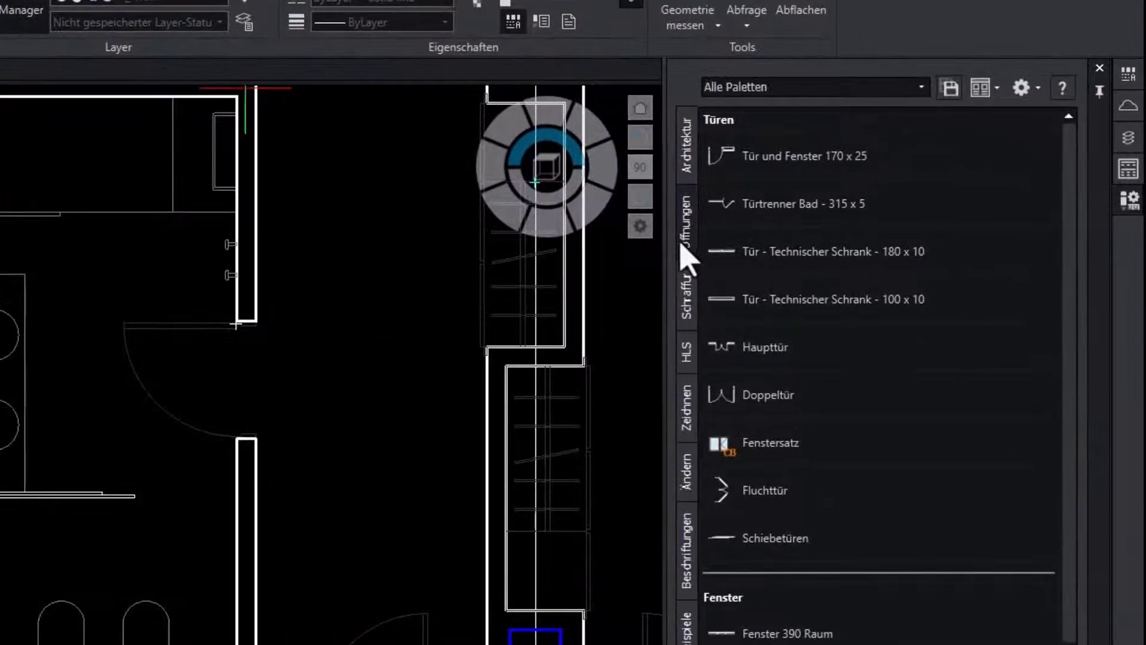
pyautogui.click(683, 301)
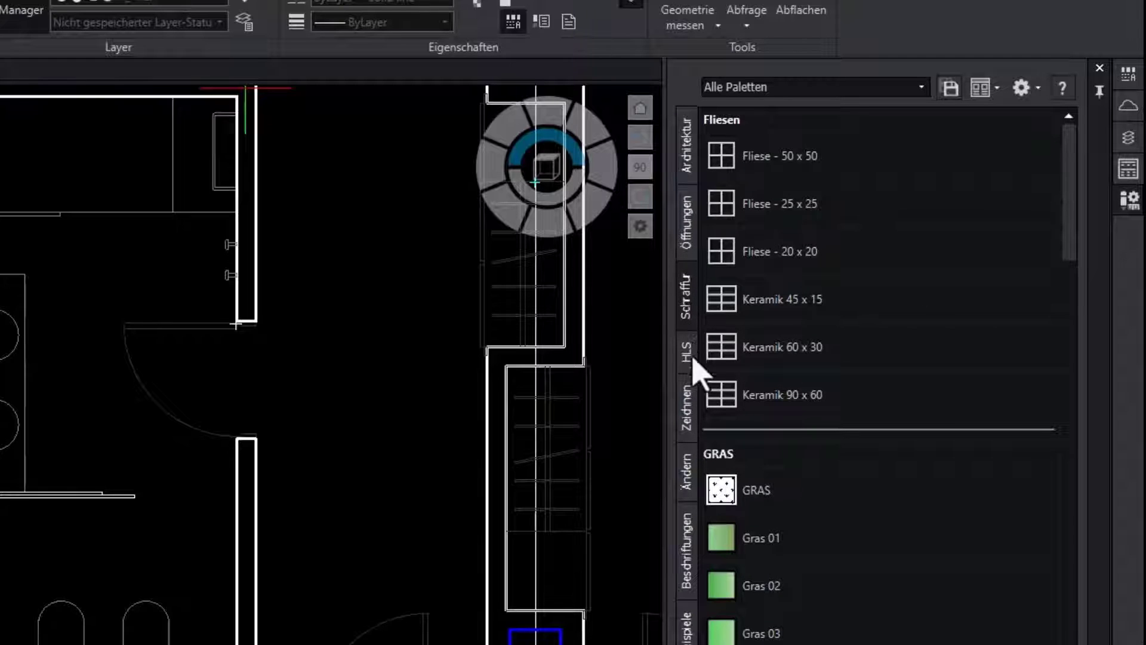
pyautogui.click(686, 470)
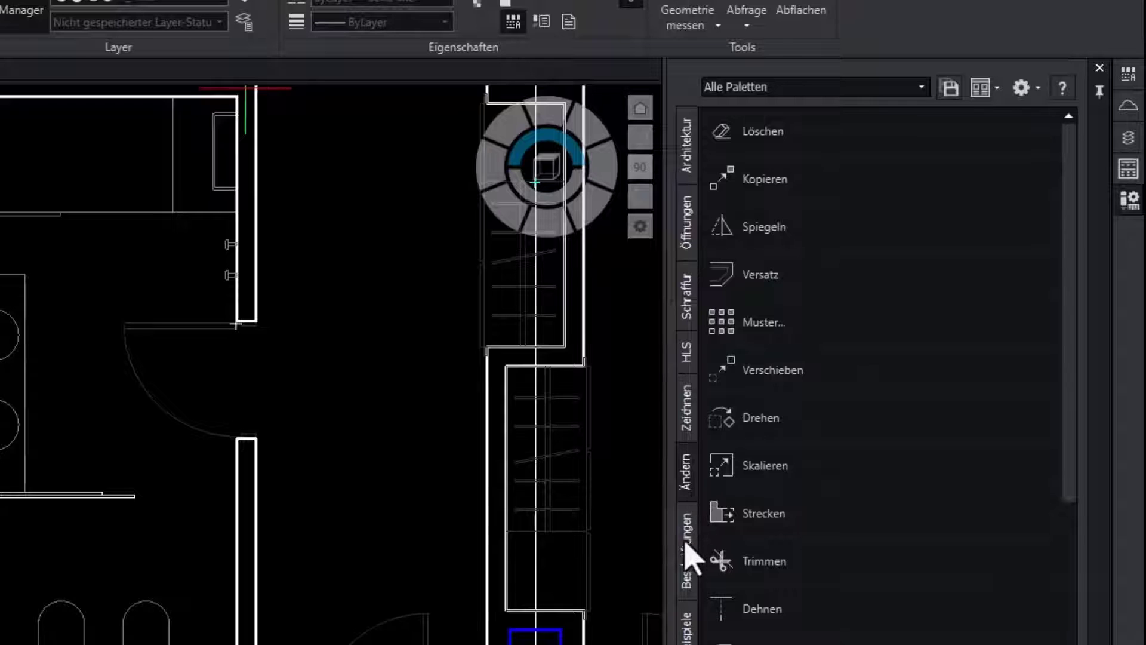
pyautogui.click(687, 588)
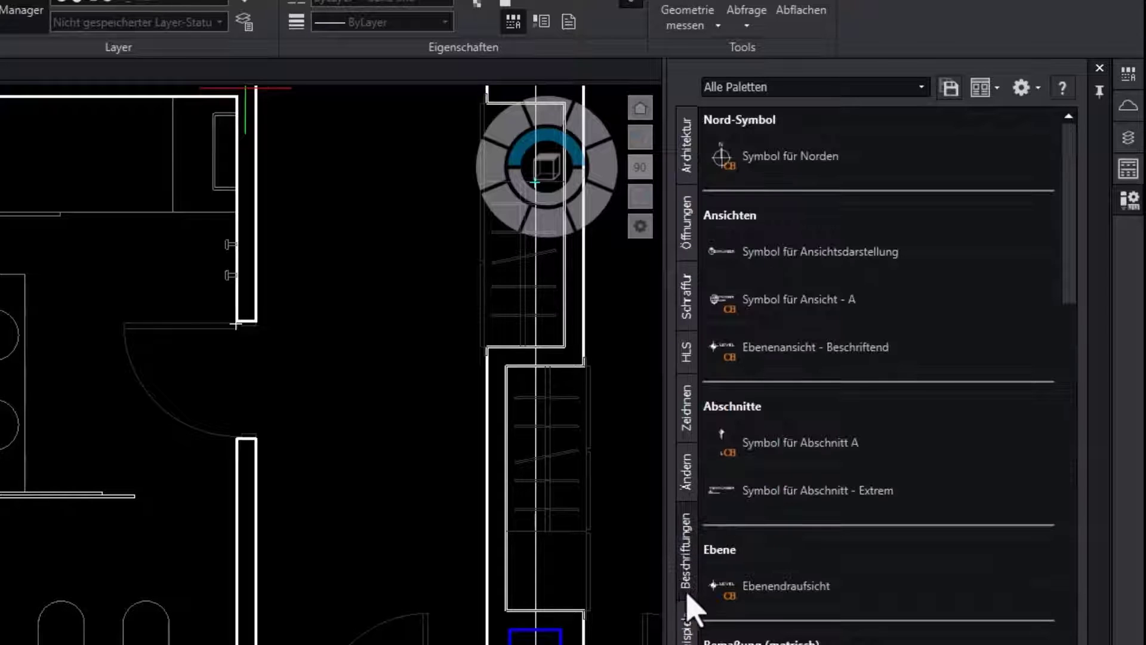
pyautogui.click(688, 634)
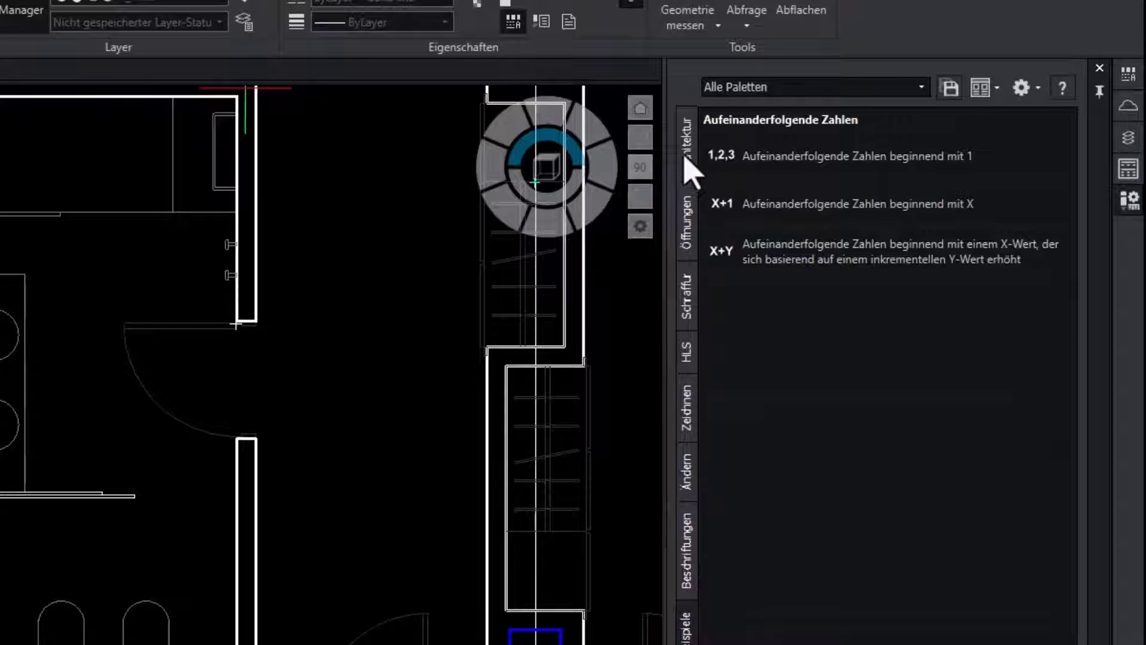
pyautogui.click(687, 155)
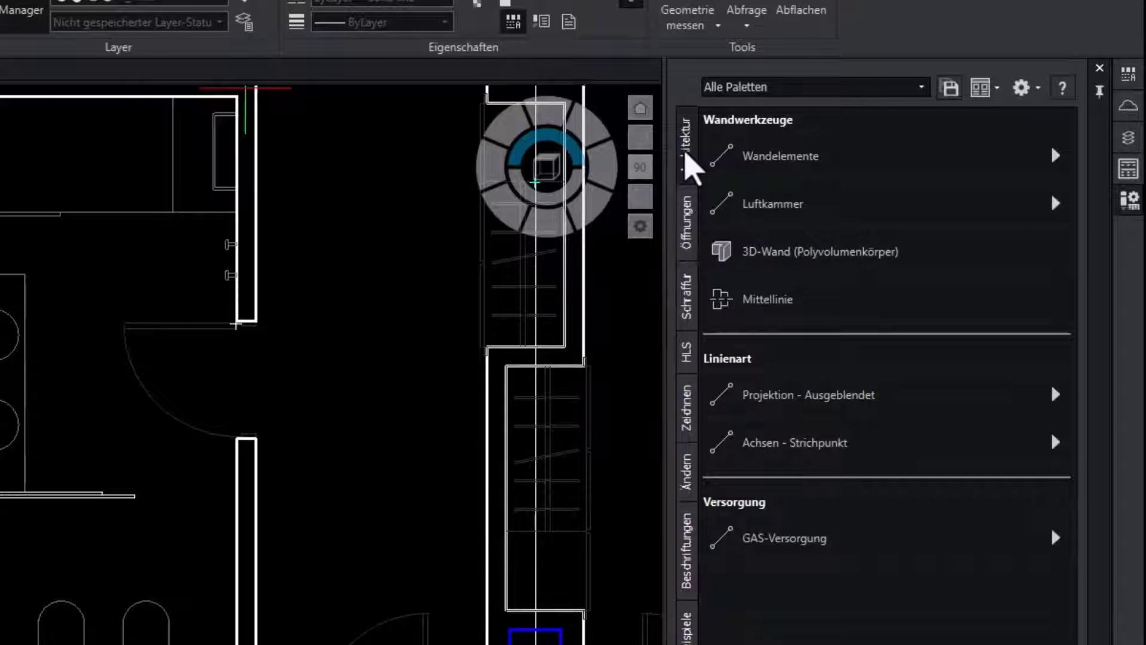
pyautogui.click(922, 88)
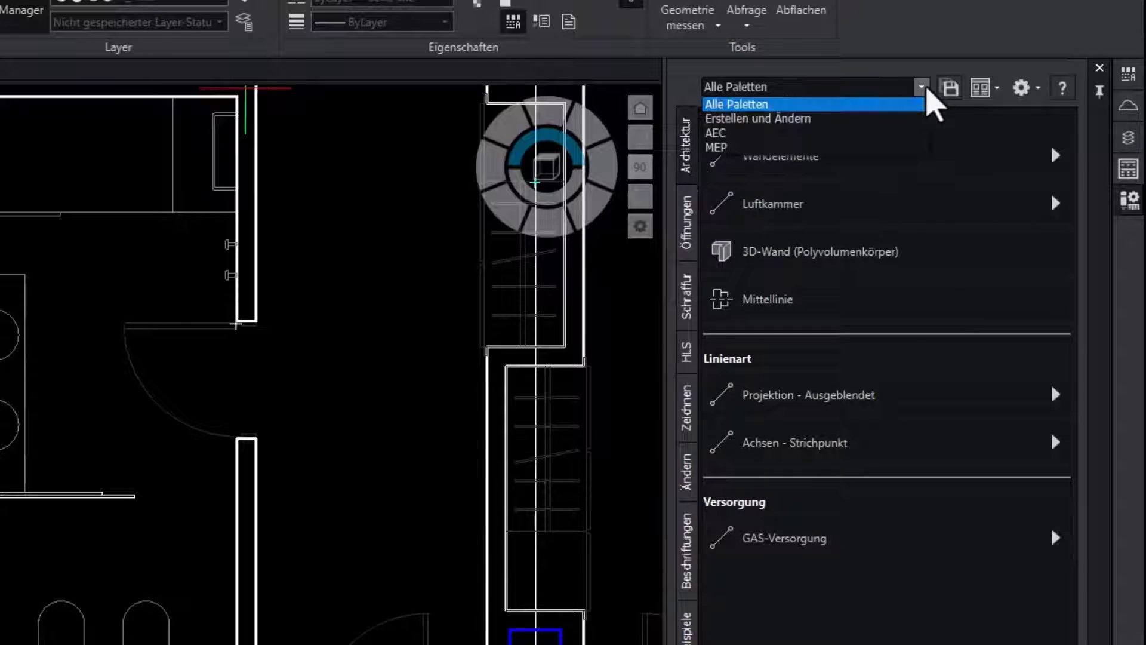
pyautogui.click(904, 133)
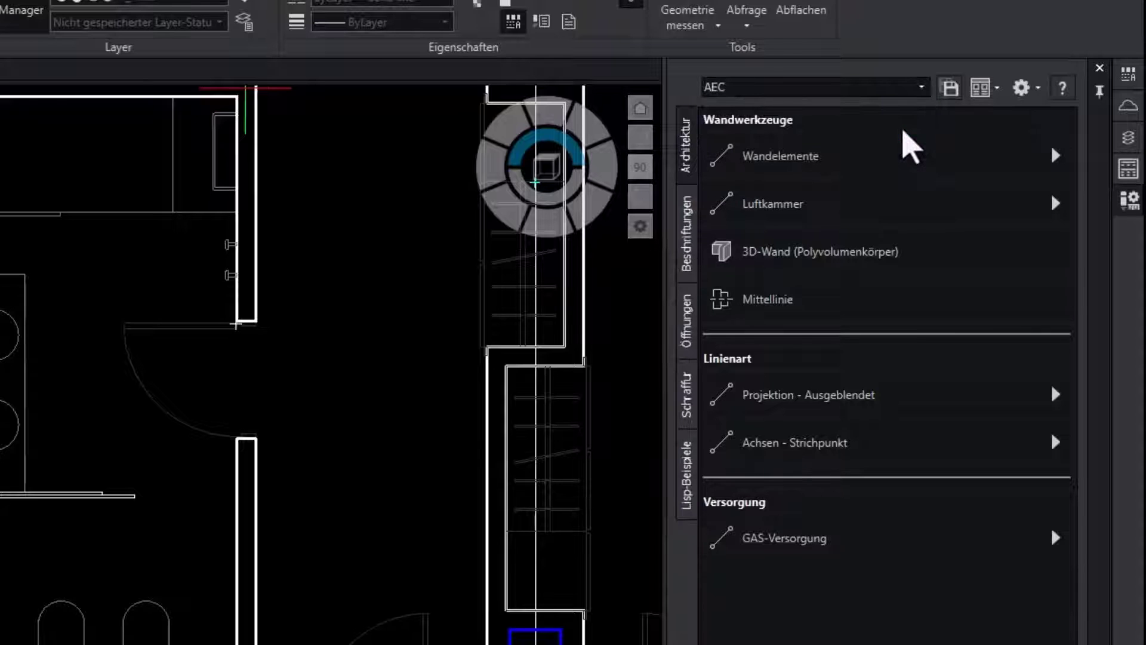
pyautogui.click(922, 88)
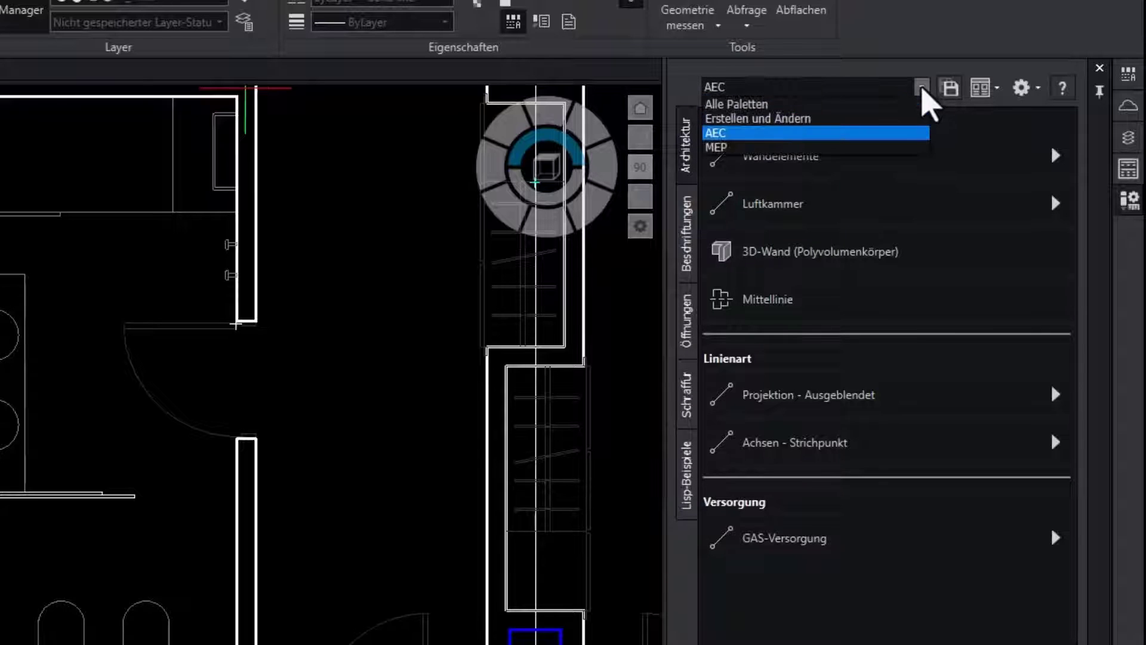
pyautogui.click(913, 148)
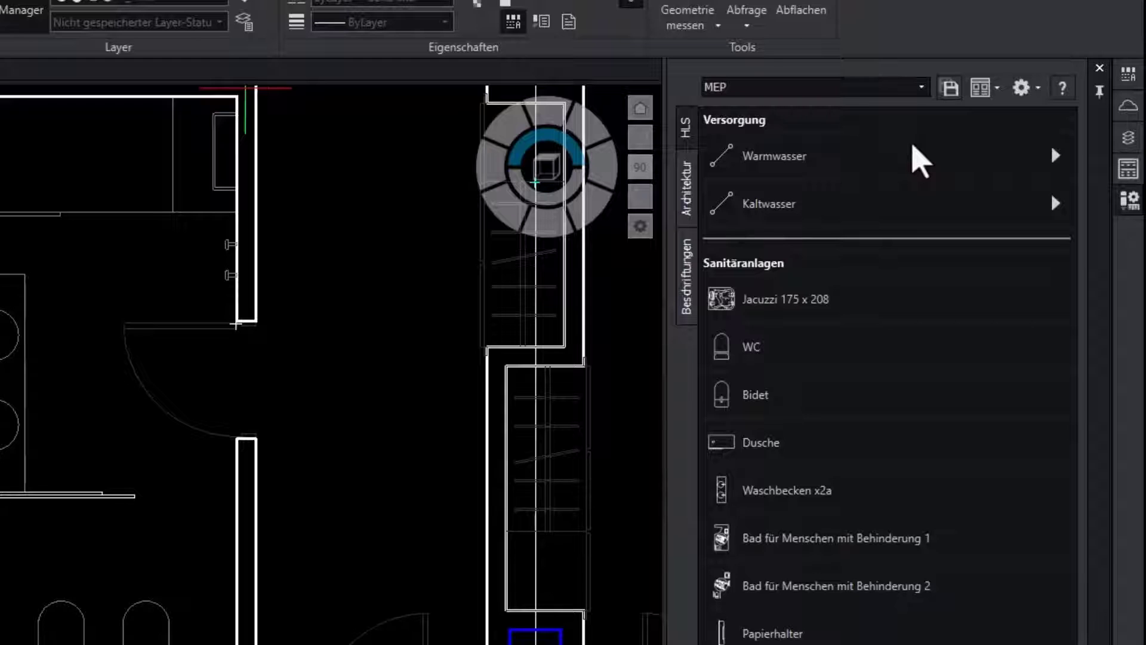
pyautogui.click(922, 88)
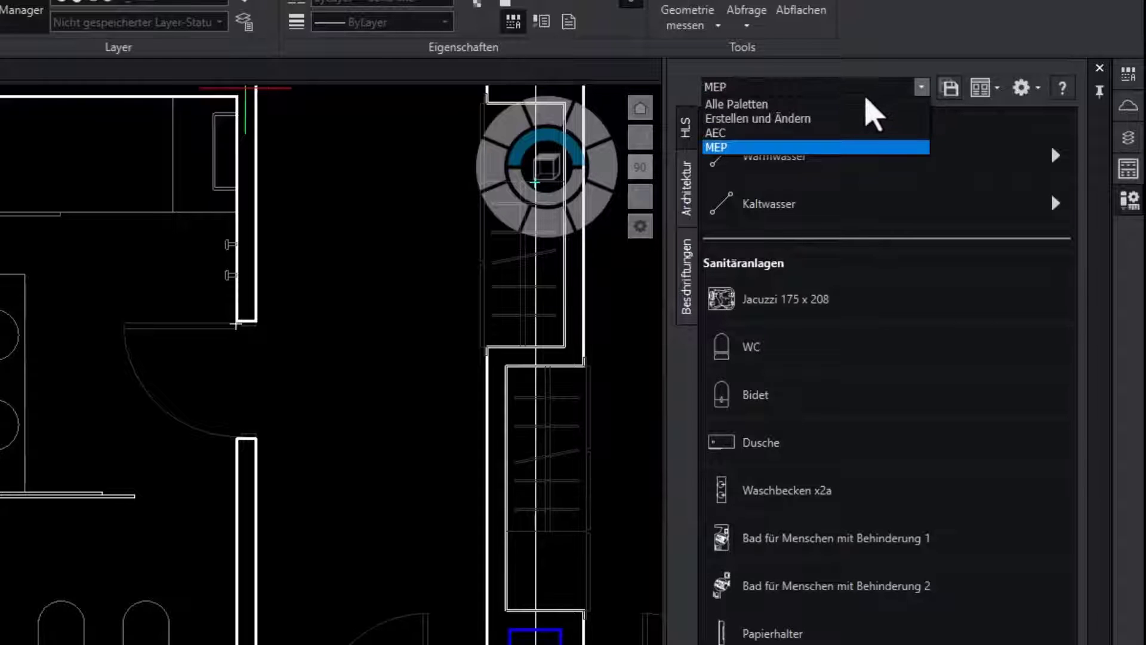
pyautogui.click(865, 104)
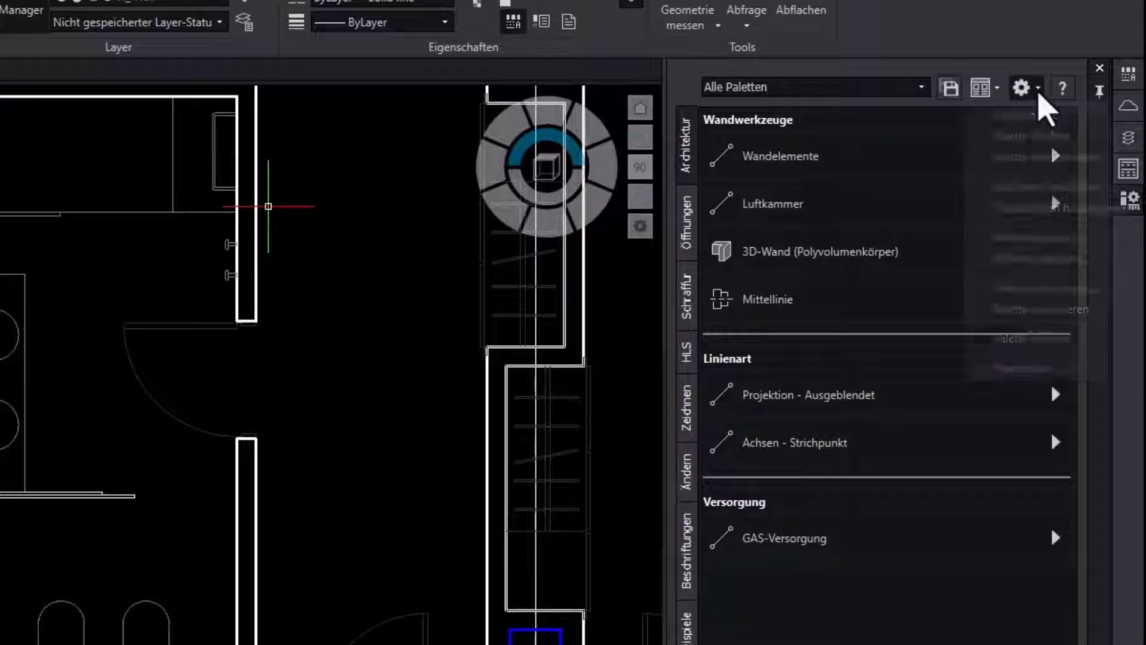
# - Import the Einrichtung_Hotel.xtp palette file through Palette importieren
pyautogui.click(1038, 89)
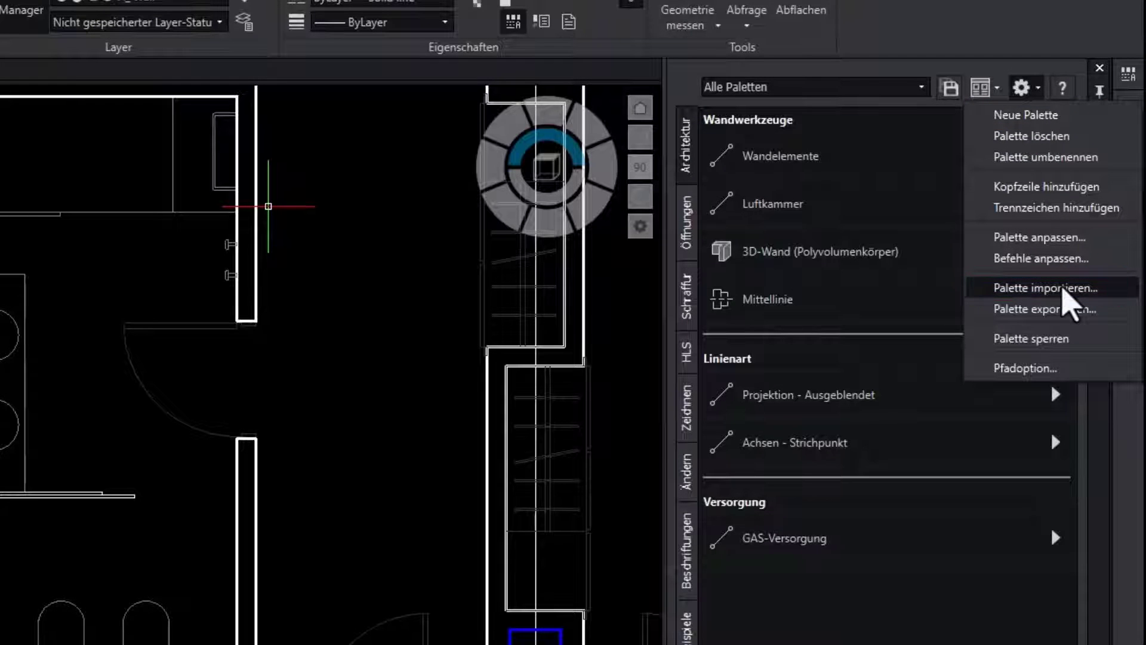
pyautogui.click(1062, 288)
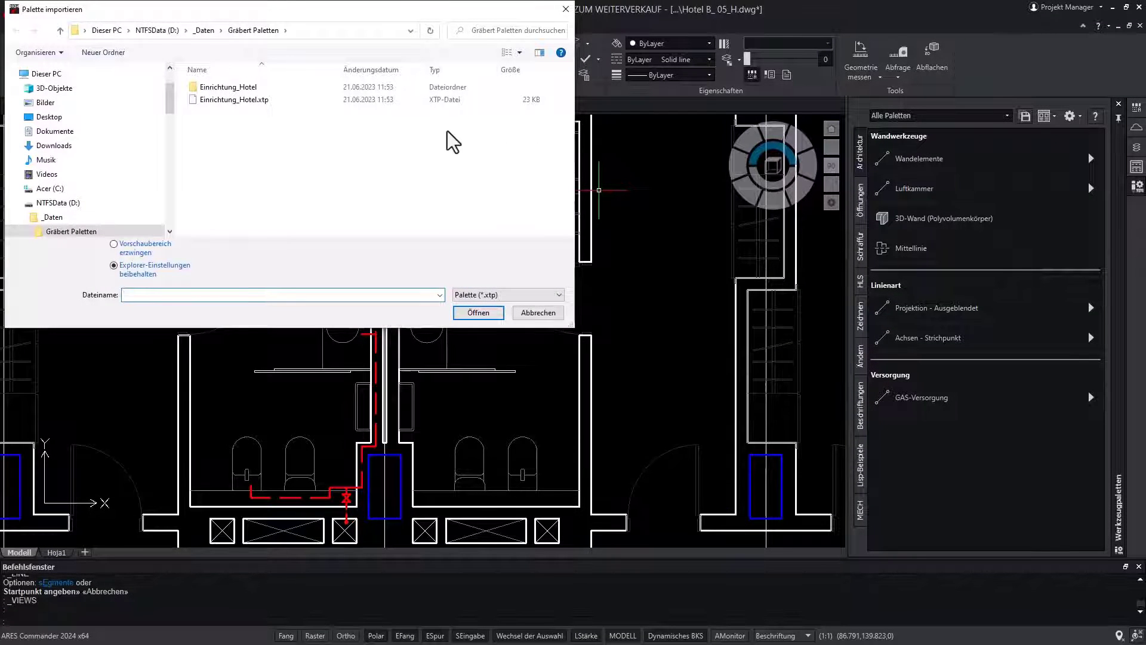
pyautogui.click(248, 101)
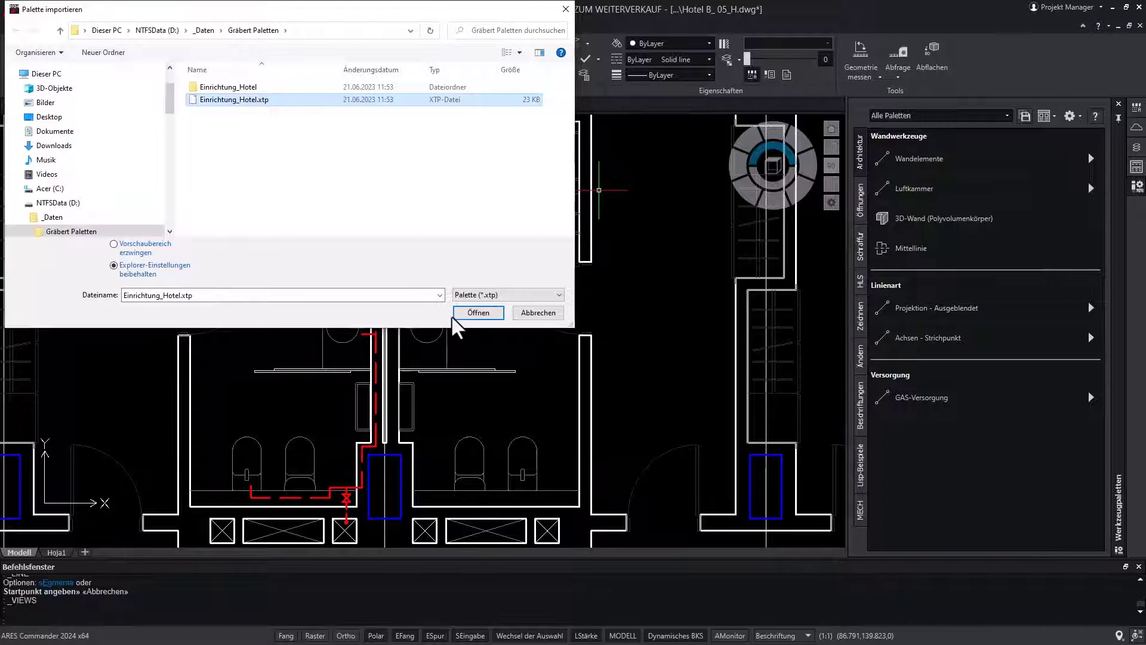
pyautogui.click(477, 313)
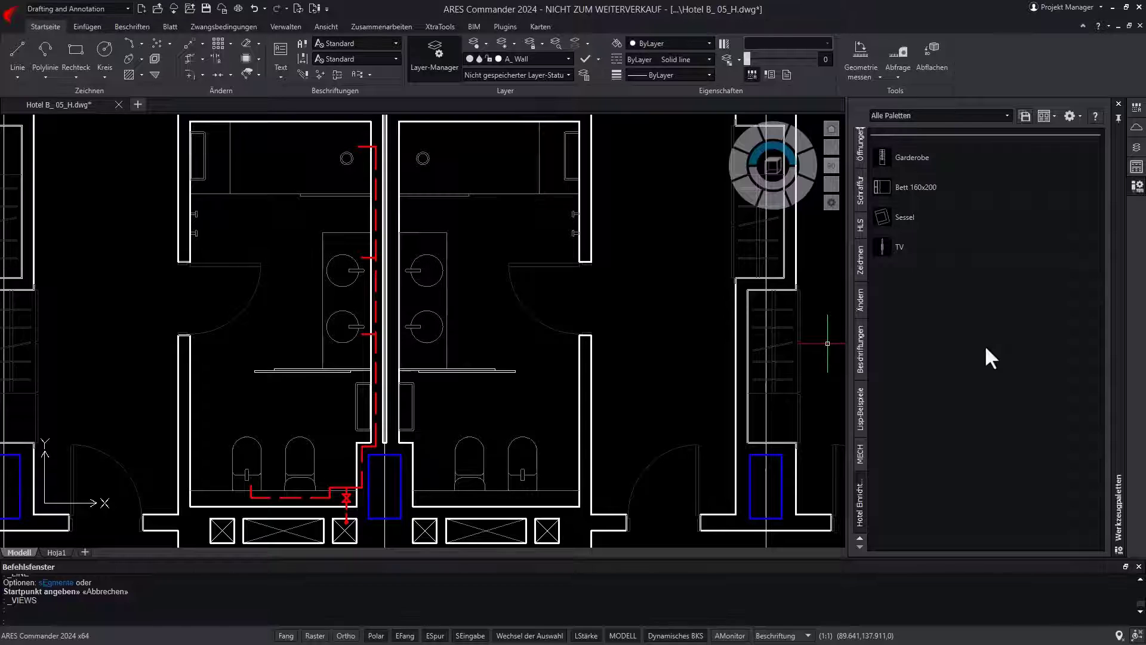
# - Drag the vertical wall line onto the hotel palette as a Linie tool and open its Eigenschaften
pyautogui.click(596, 241)
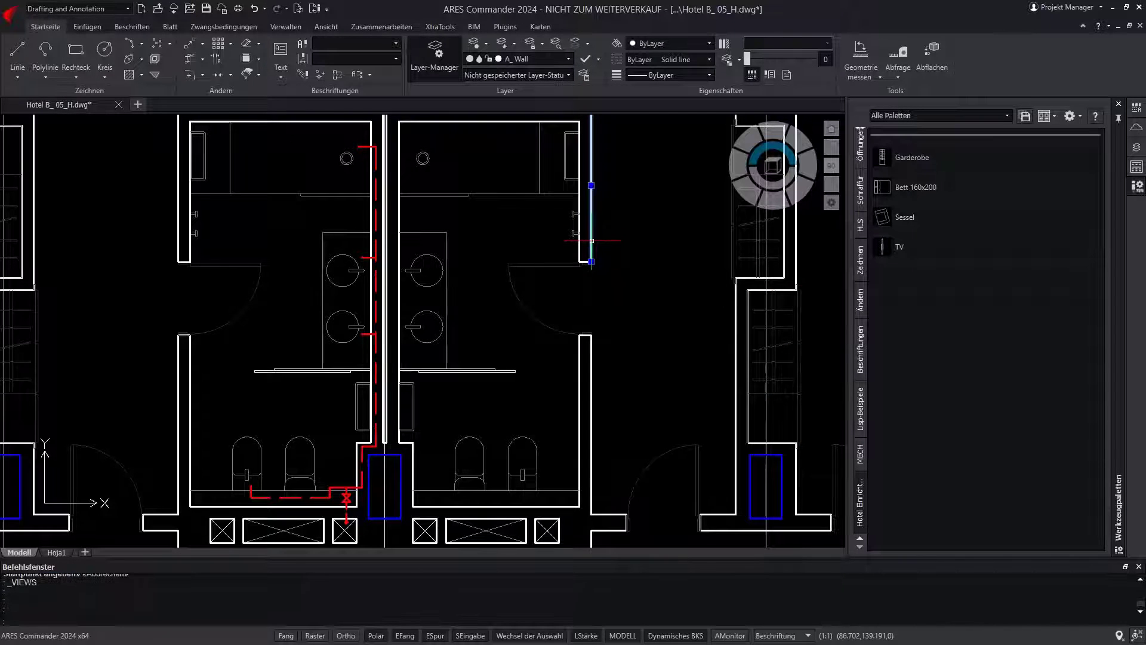
pyautogui.moveTo(591, 241)
pyautogui.mouseDown()
pyautogui.moveTo(901, 309)
pyautogui.moveTo(960, 347)
pyautogui.mouseUp()
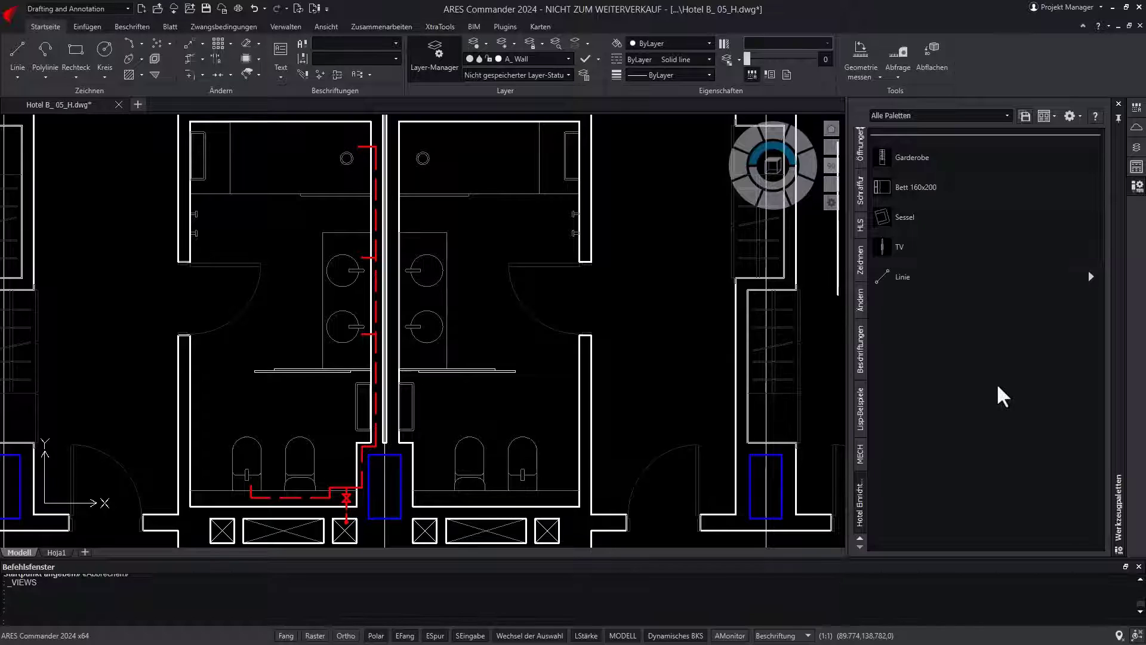
pyautogui.click(937, 277)
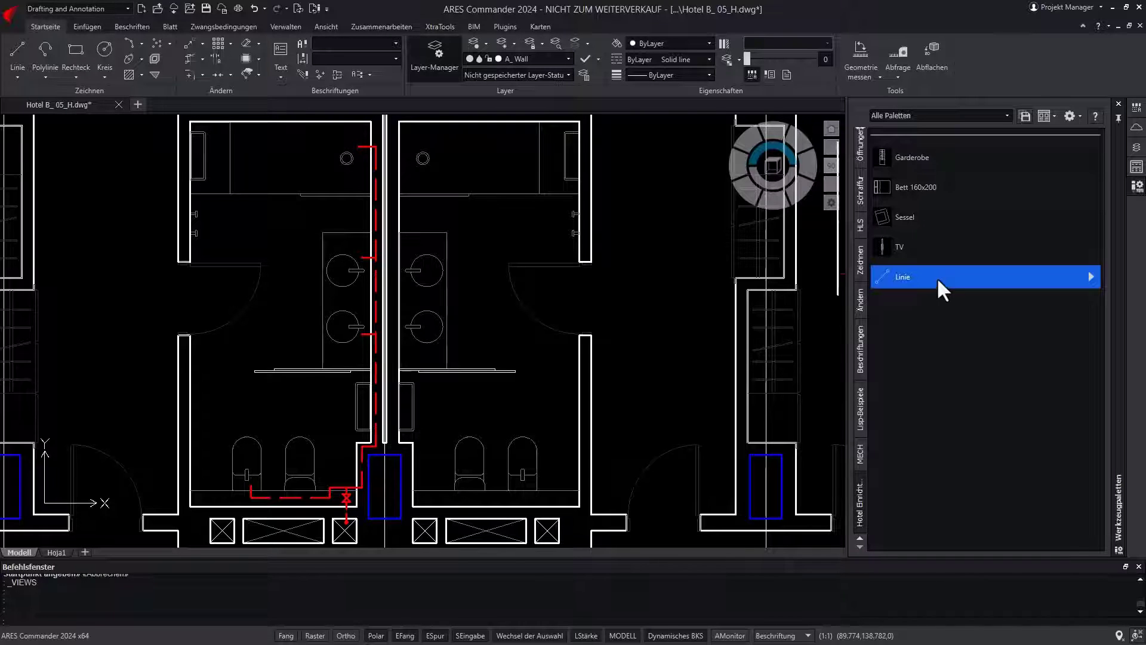
pyautogui.rightClick(938, 275)
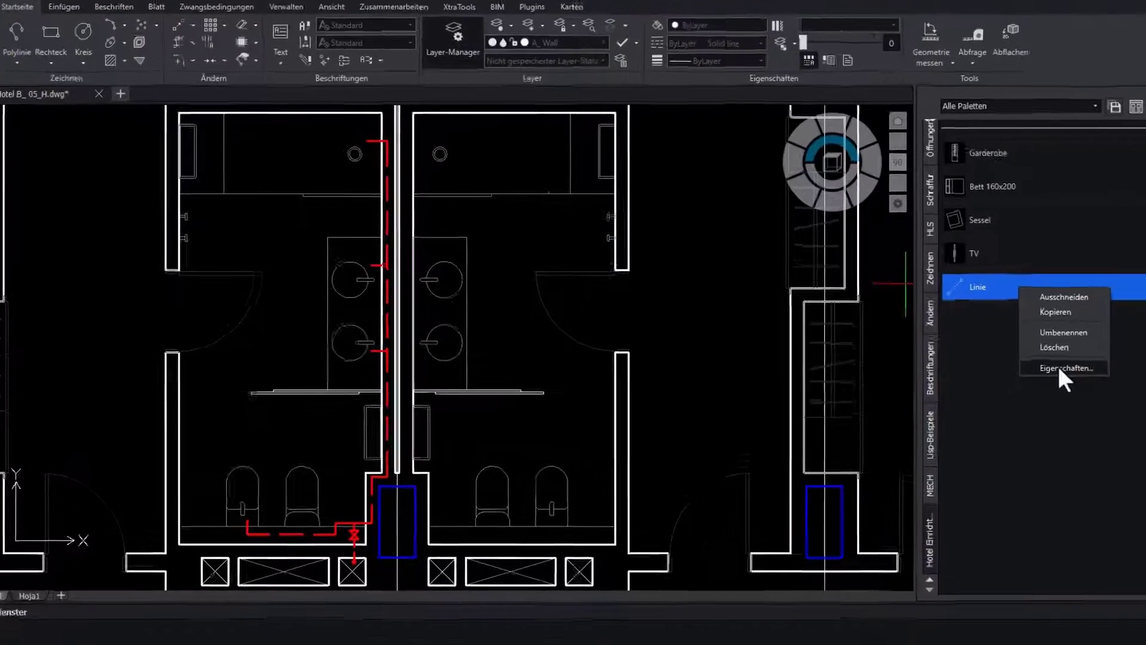
pyautogui.click(974, 348)
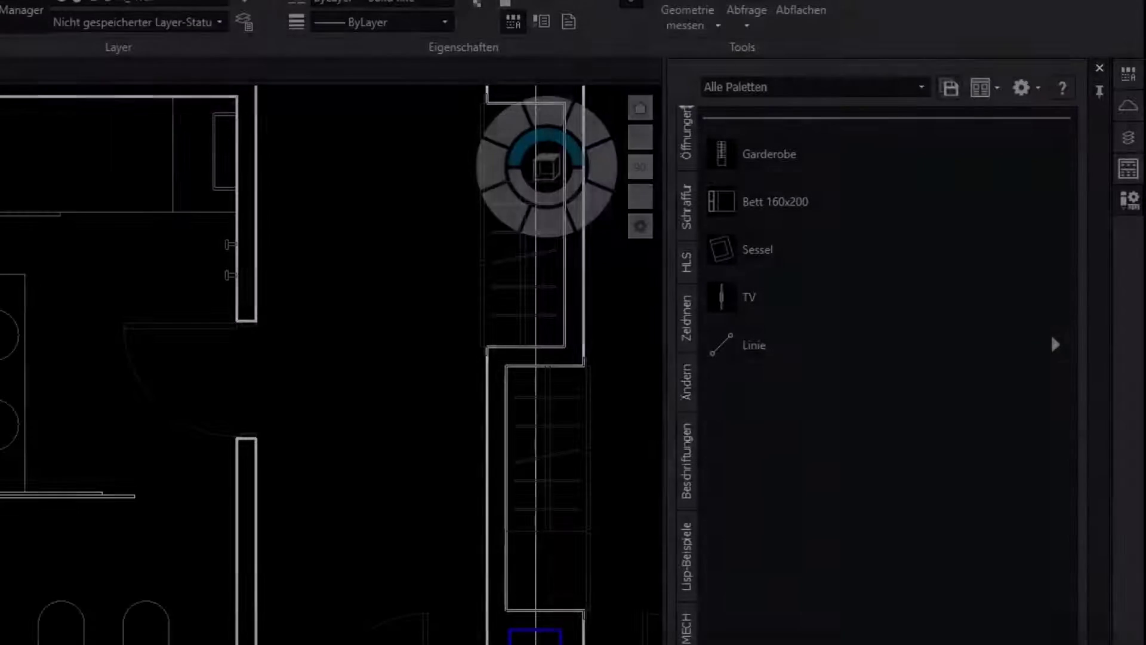
# - Start a Kaltwasser cold-water pipe from the HLS palette at the bathroom toilets
pyautogui.click(684, 265)
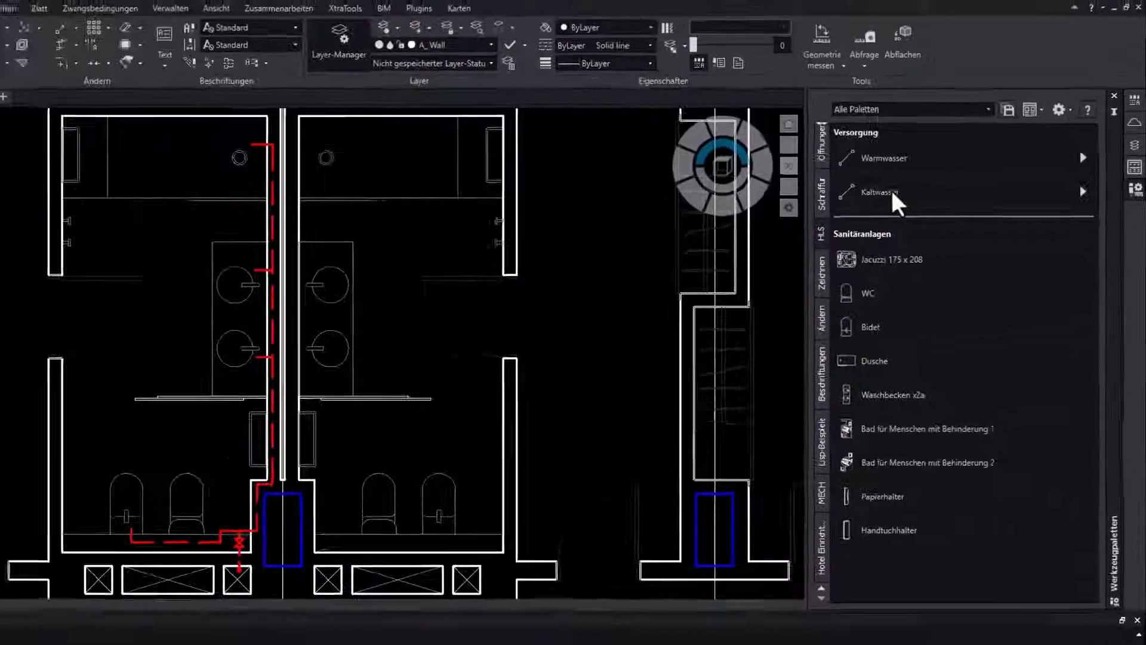
pyautogui.click(890, 188)
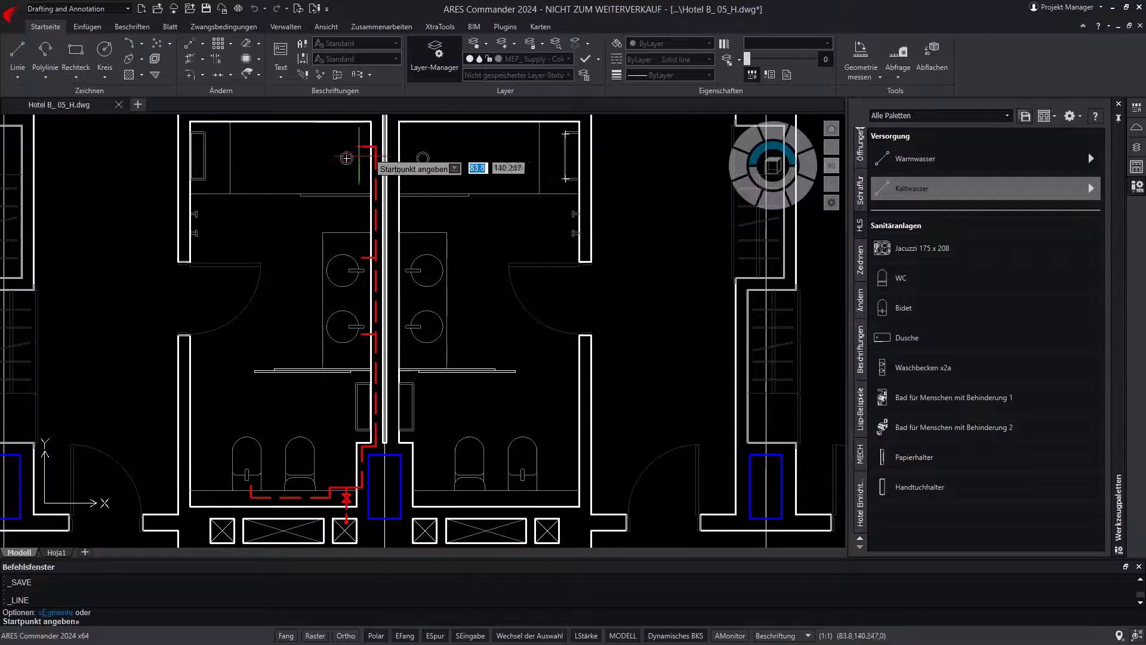
pyautogui.click(360, 165)
pyautogui.scroll(6, 360, 165)
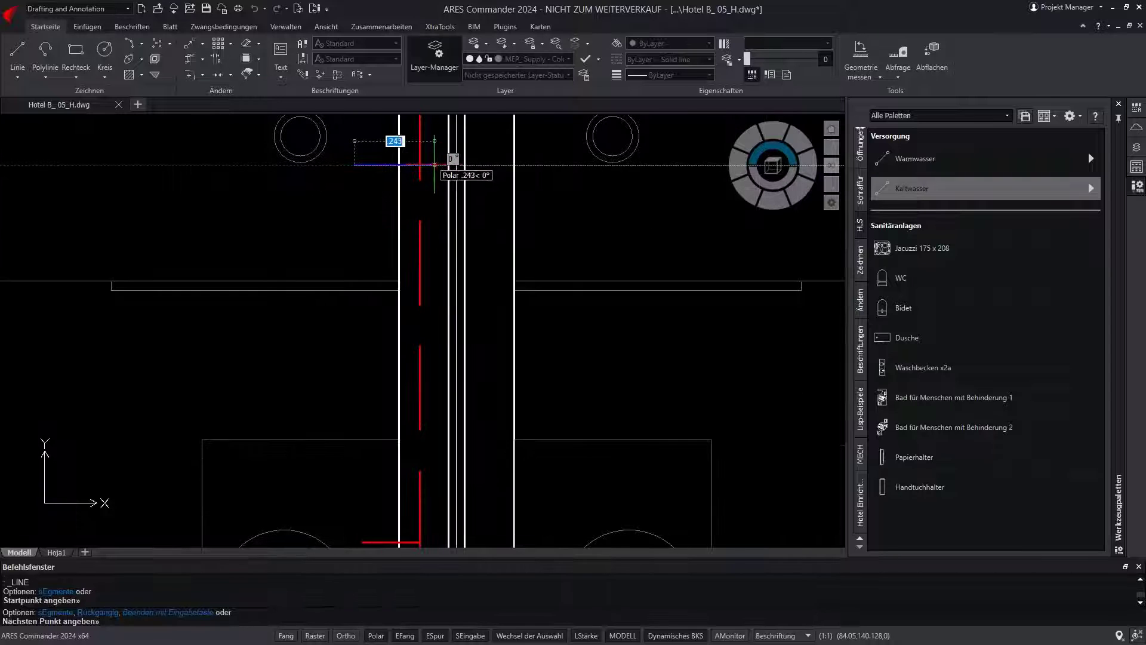
pyautogui.scroll(-4, 432, 425)
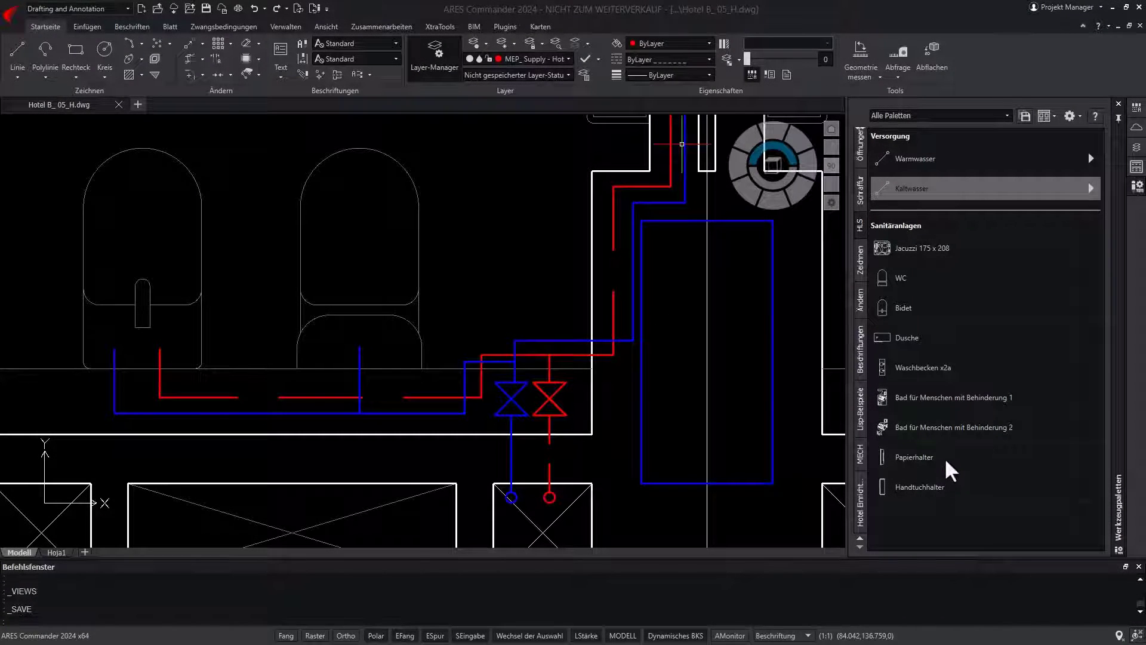
# - Place the Papierhalter block on the wall beside the left toilet with the Nächstliegender snap
pyautogui.click(945, 459)
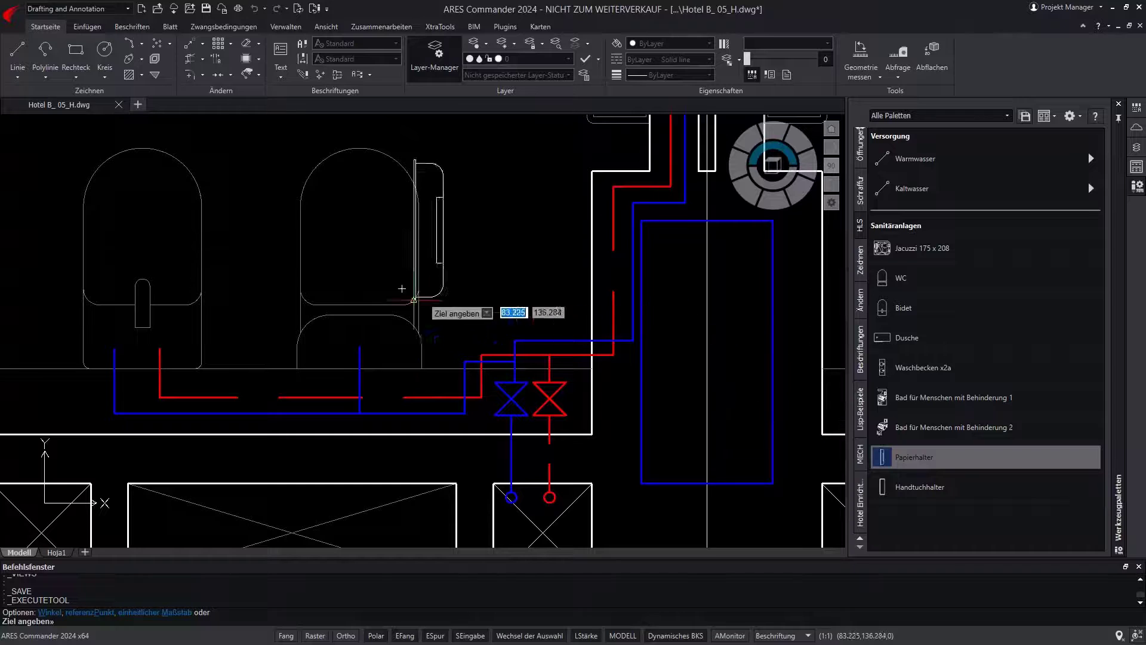
pyautogui.moveTo(229, 298); pyautogui.dragTo(465, 320, button='middle')
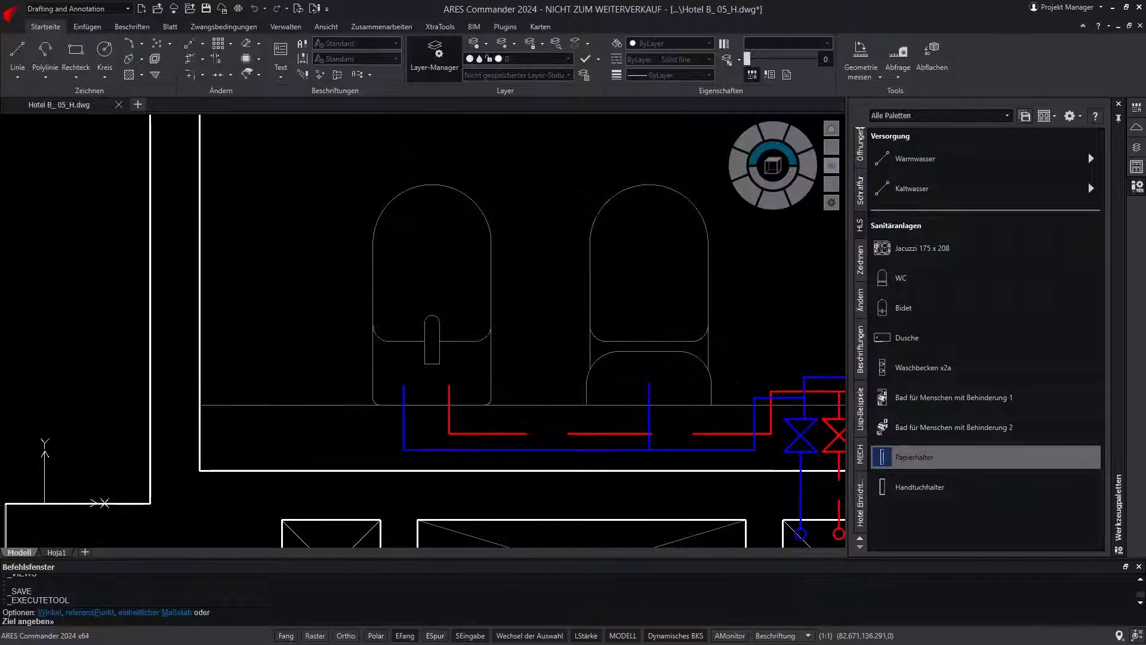
pyautogui.scroll(-4, 311, 260)
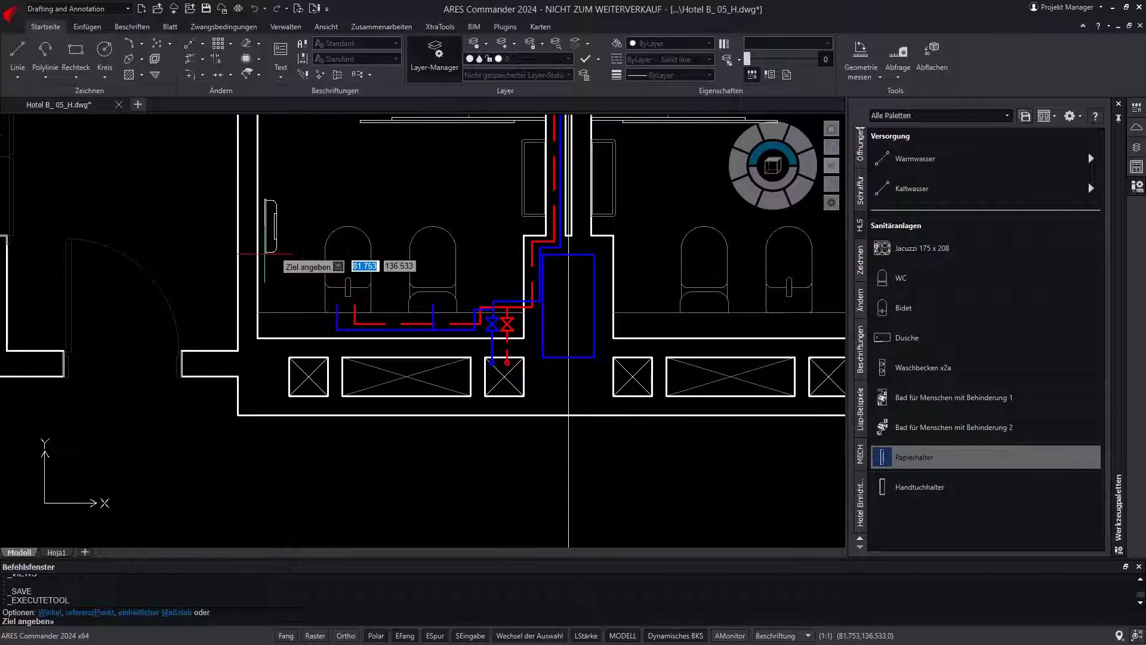
pyautogui.keyDown('shift'); pyautogui.rightClick(266, 254); pyautogui.keyUp('shift')
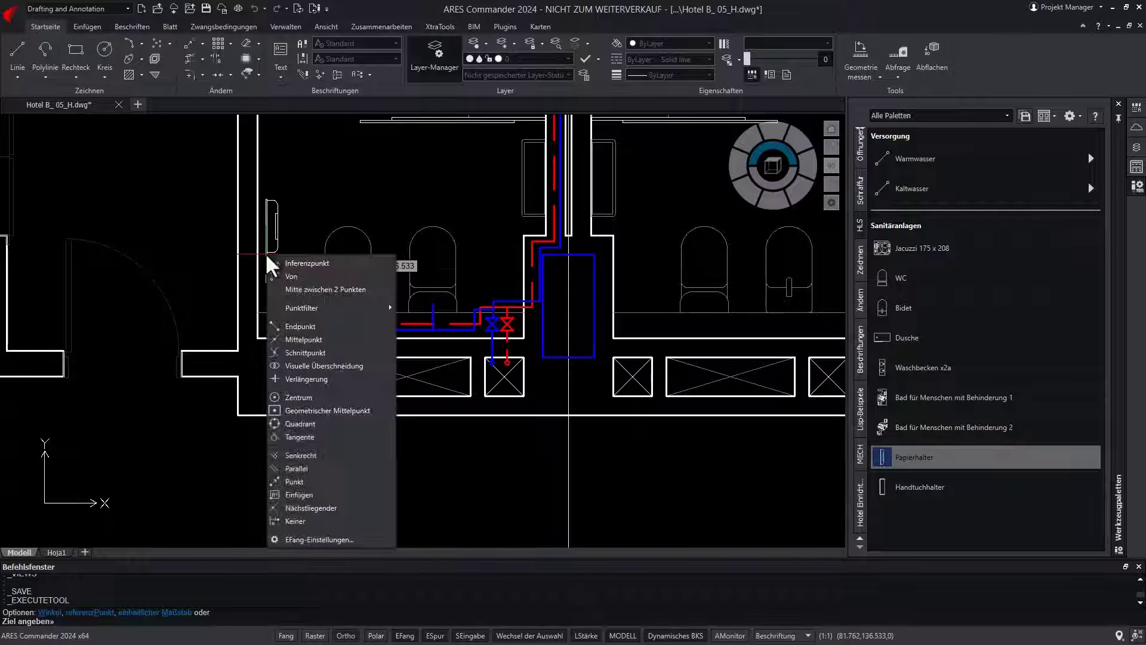
pyautogui.click(313, 508)
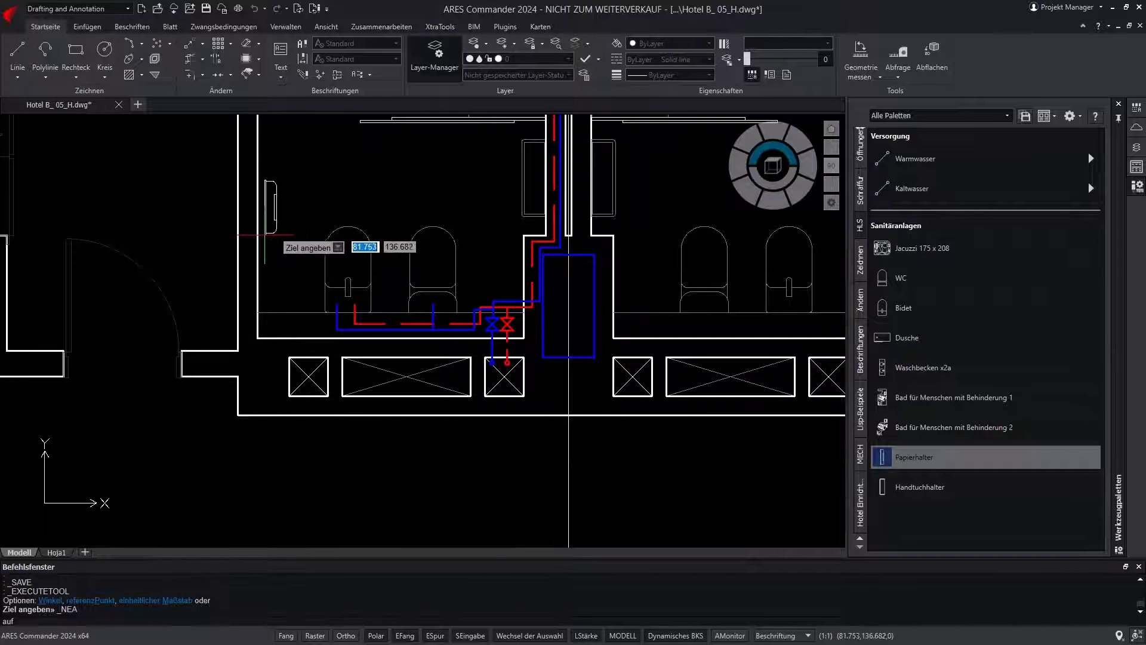
pyautogui.click(256, 234)
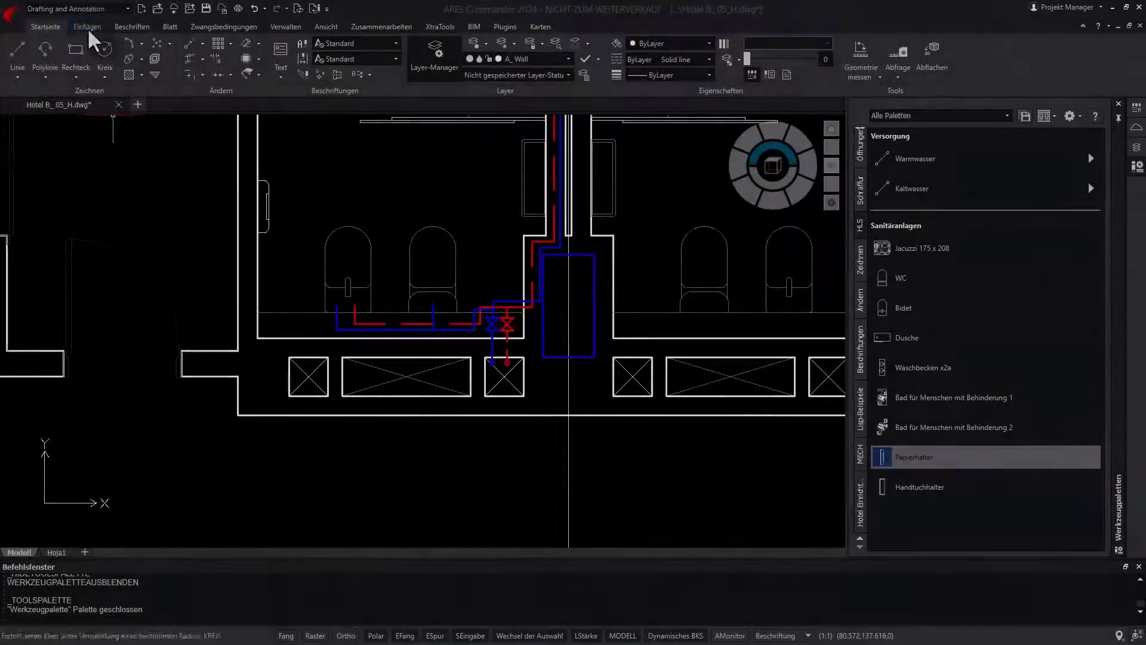
# - Run WERKZEUGPALETTEAUSBLENDEN from the command line to hide the tool palettes
pyautogui.click(87, 28)
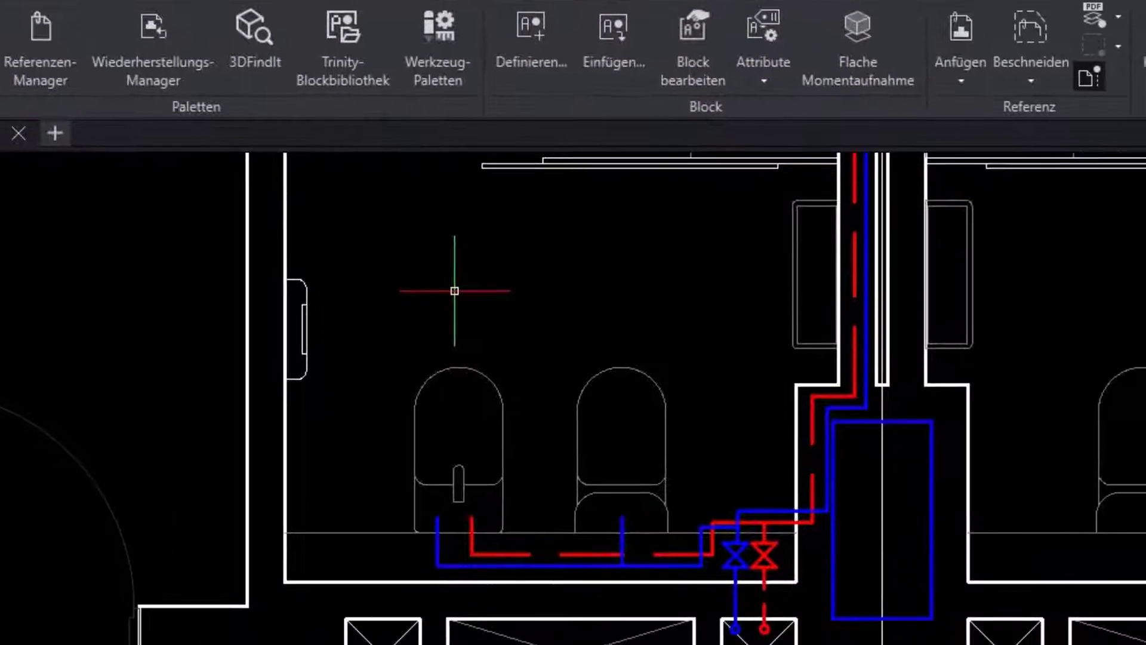
pyautogui.write('werk')
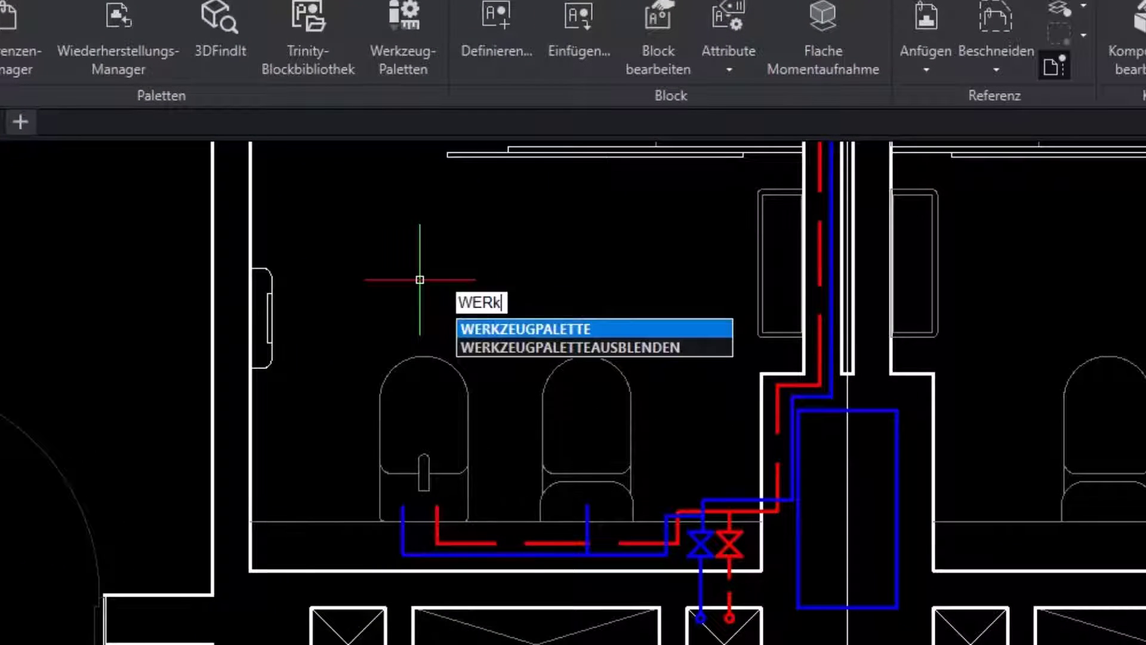
pyautogui.write('z')
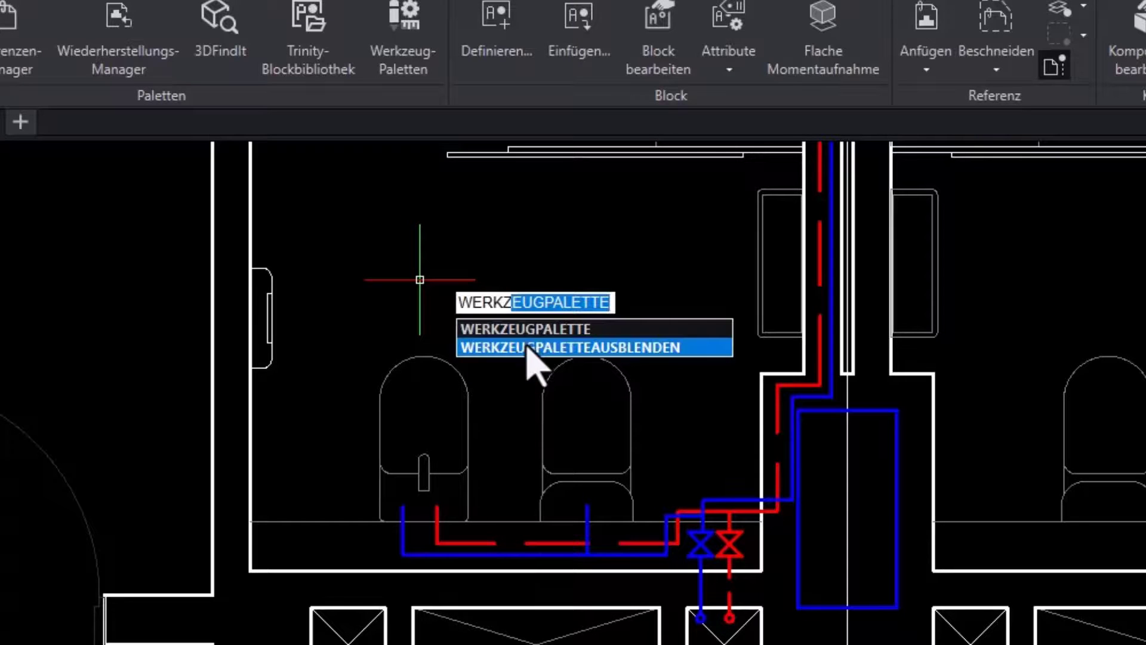
pyautogui.click(531, 331)
pyautogui.press('Return')
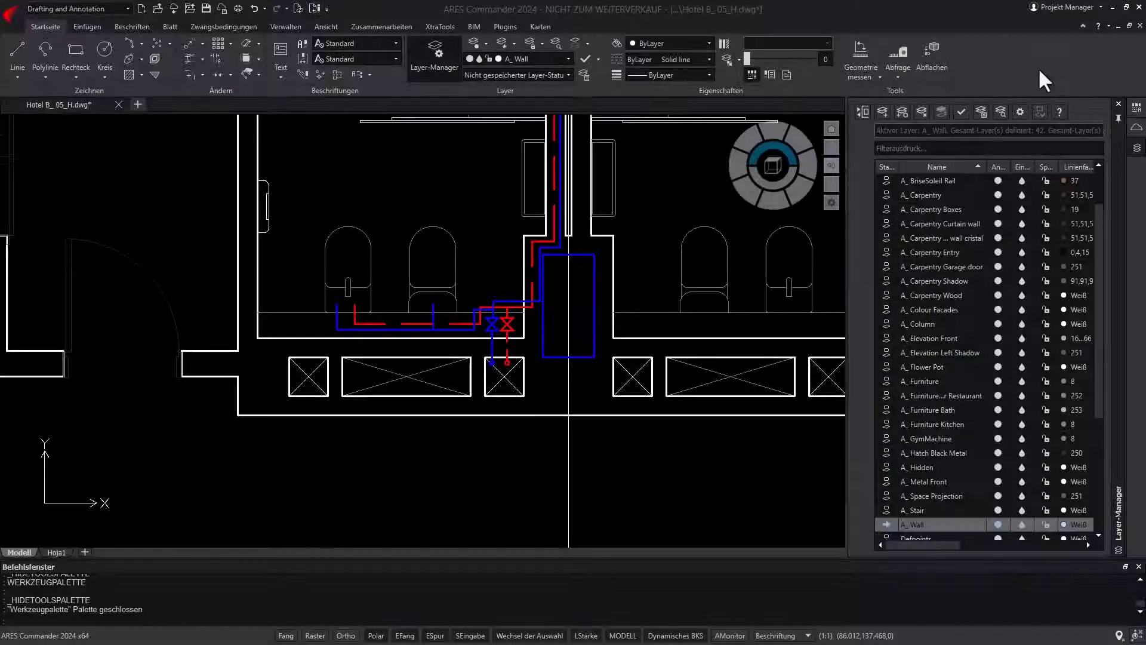
# - Reopen Werkzeugpaletten from the ribbon context menu and bring up the Beschriftungen palette's options
pyautogui.rightClick(1026, 64)
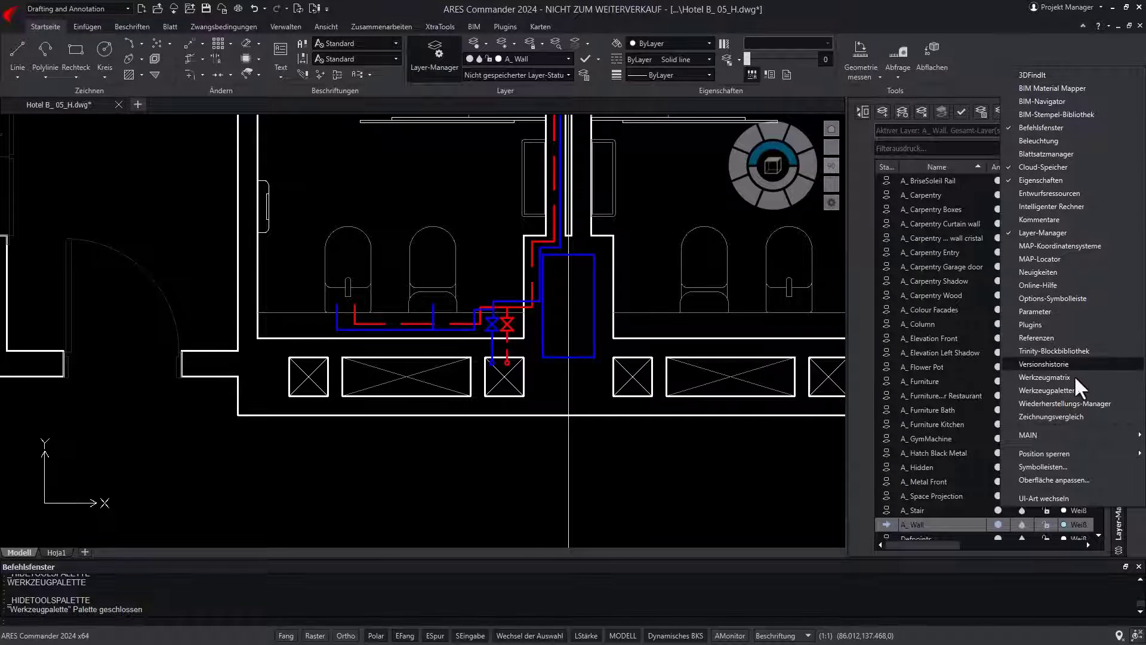
pyautogui.click(1075, 391)
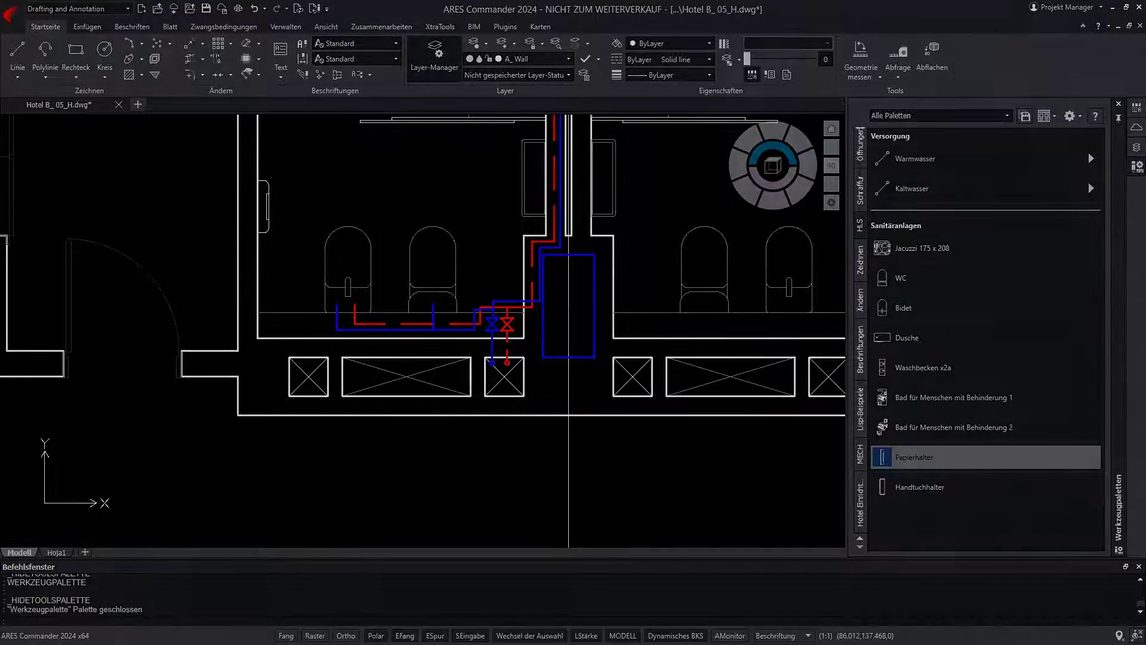
pyautogui.click(860, 353)
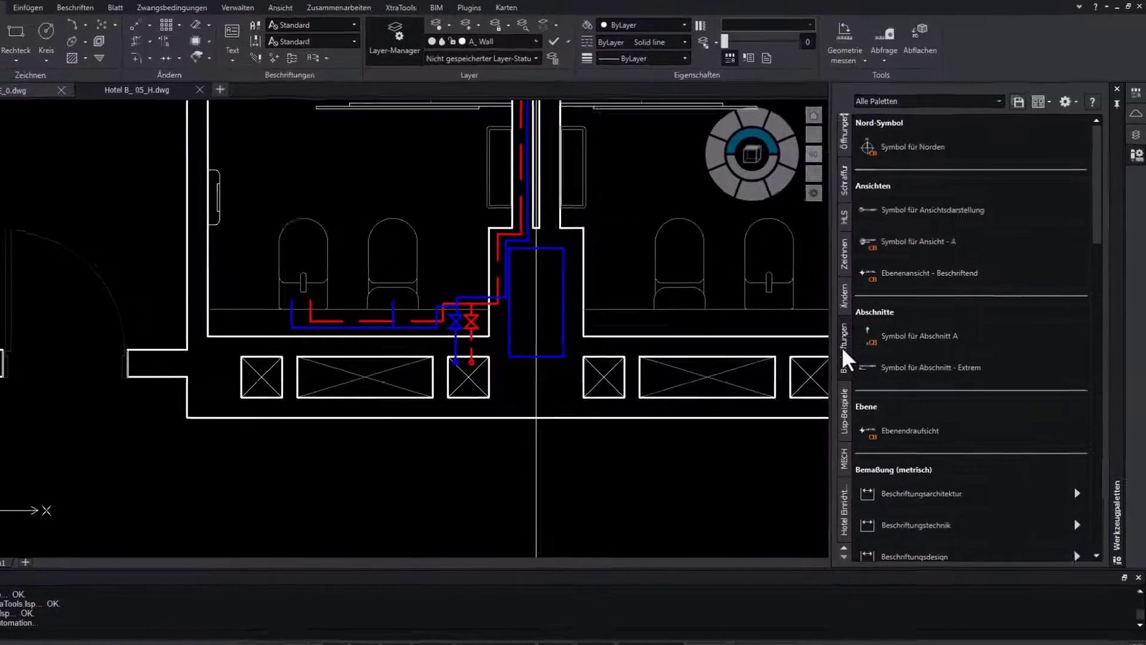
pyautogui.rightClick(861, 358)
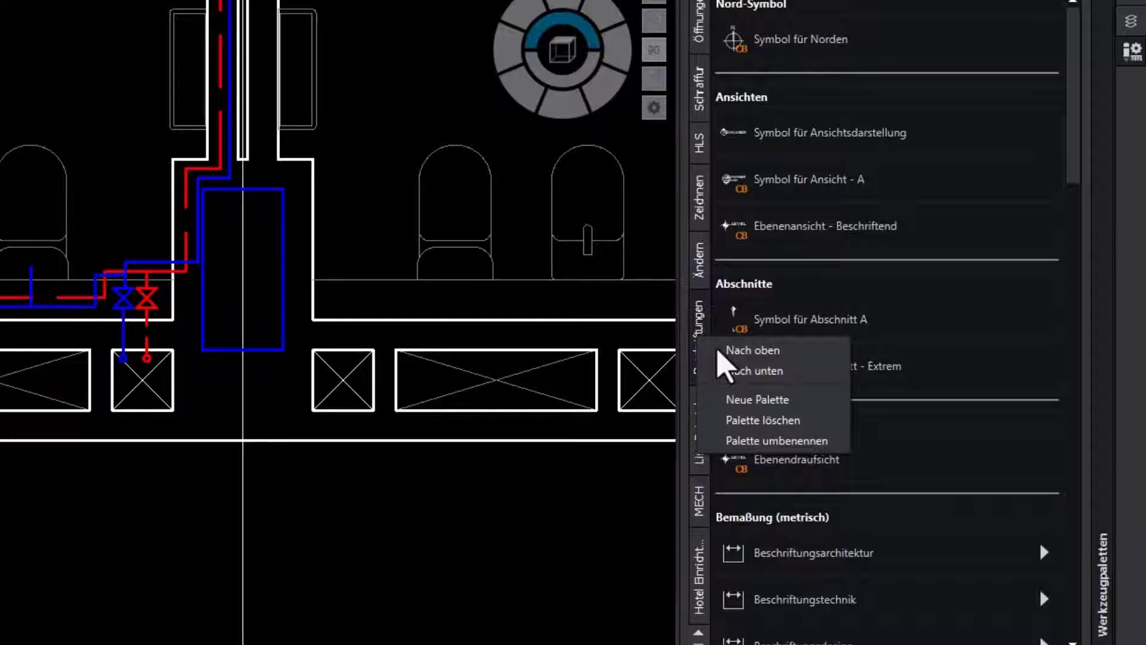
# - Move the Beschriftungen palette up and back down, then rename HLS to Installation
pyautogui.click(735, 350)
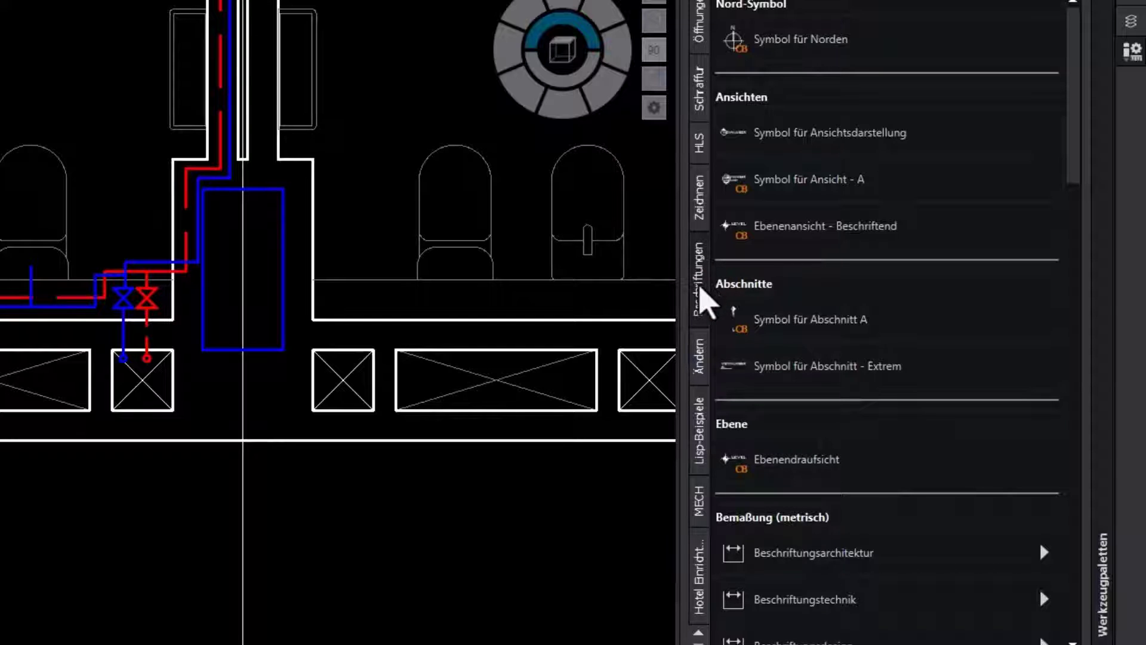
pyautogui.rightClick(701, 287)
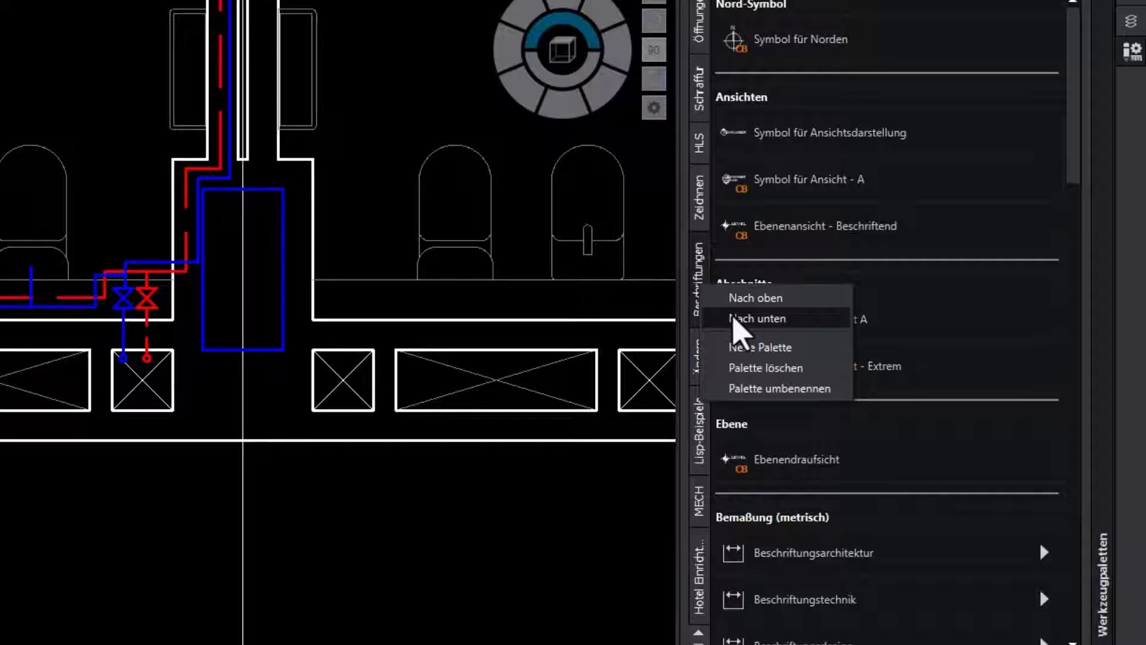
pyautogui.click(733, 318)
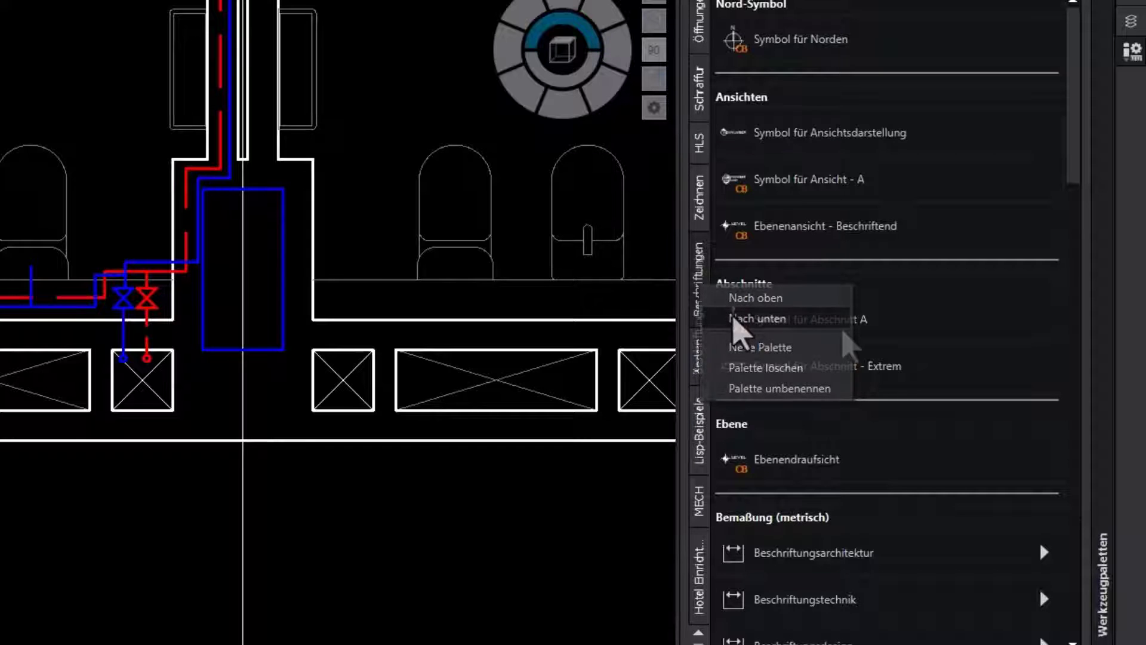
pyautogui.rightClick(697, 145)
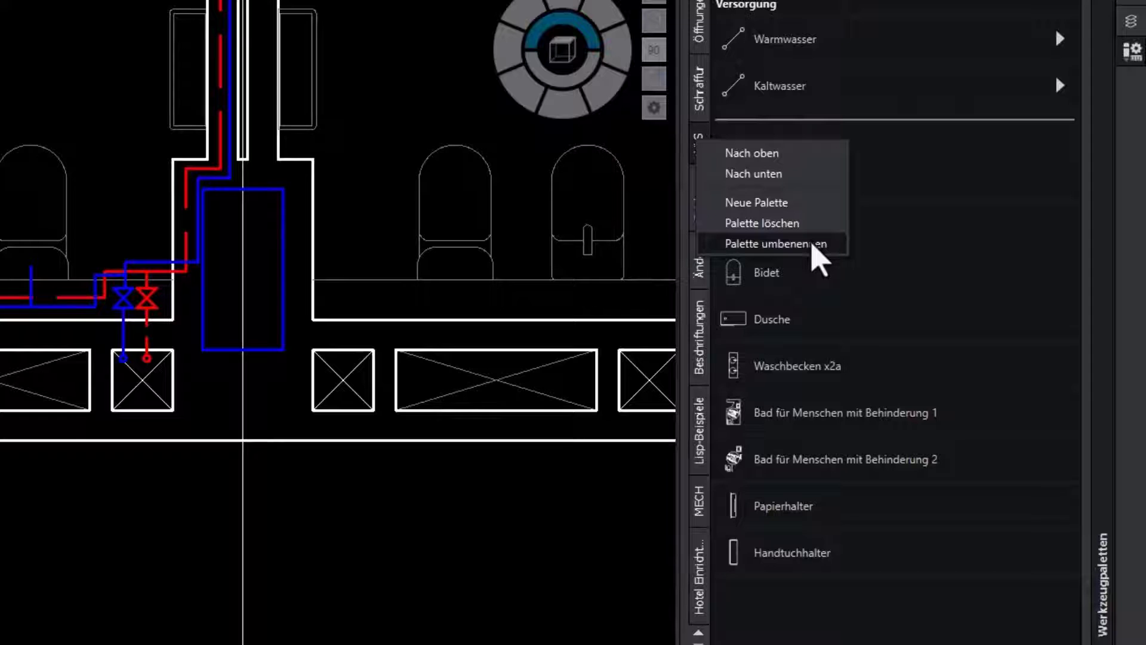
pyautogui.click(812, 245)
pyautogui.write('ion')
pyautogui.press('Return')
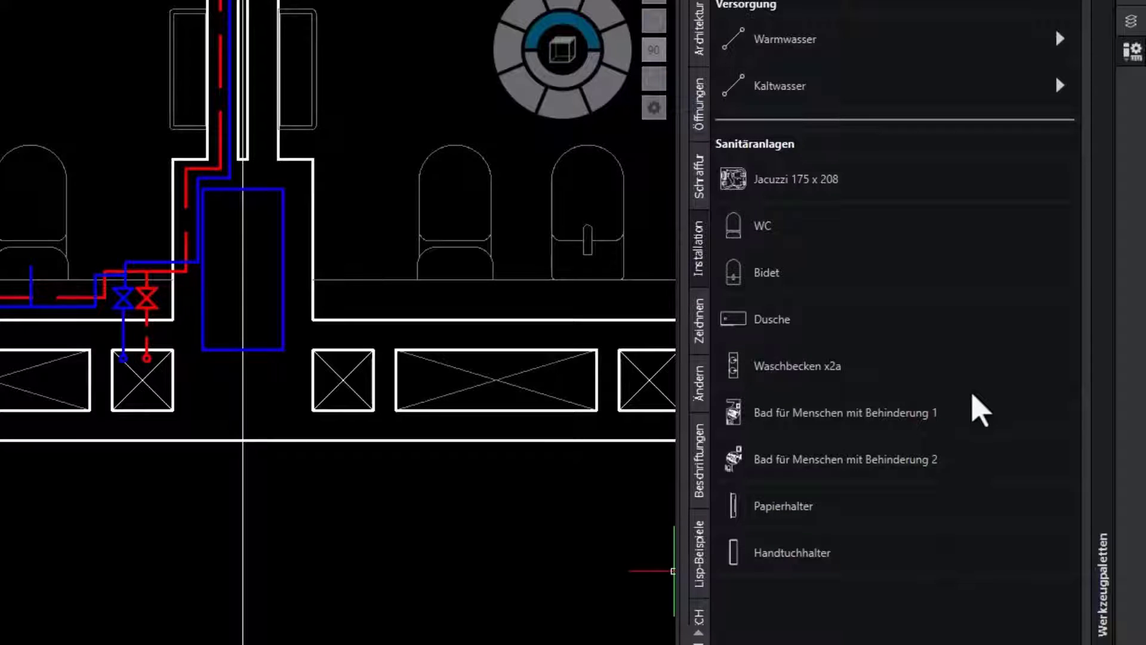
# - Add a separator after Waschbecken x2a and an 'Extras' header in the Installation palette
pyautogui.rightClick(973, 394)
pyautogui.click(1019, 495)
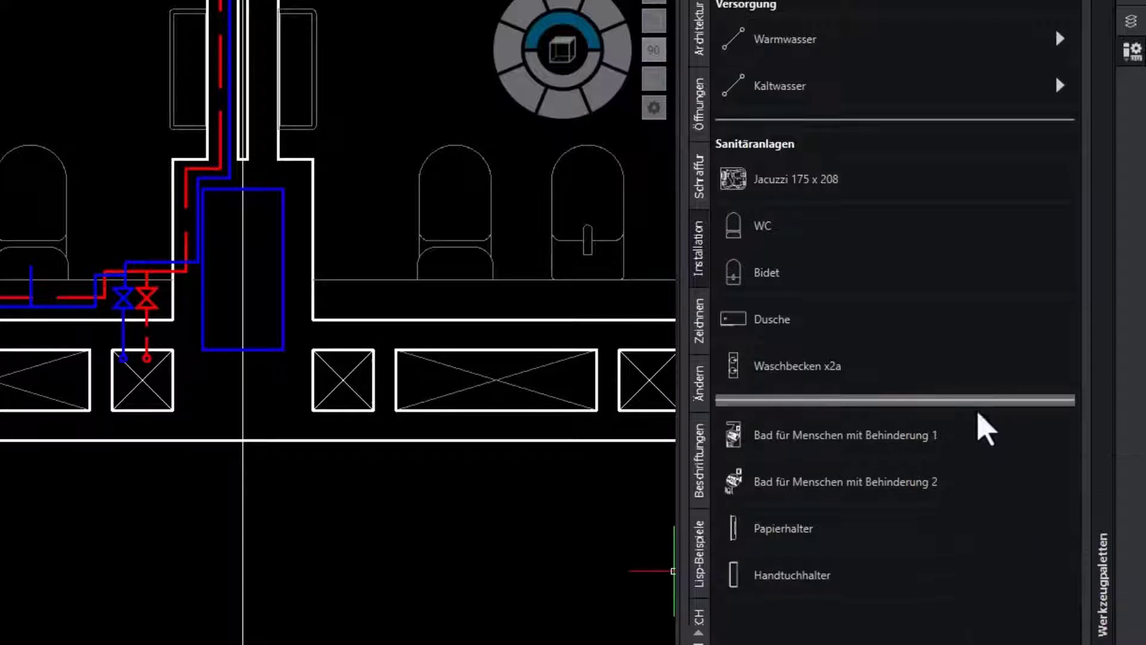
pyautogui.rightClick(978, 412)
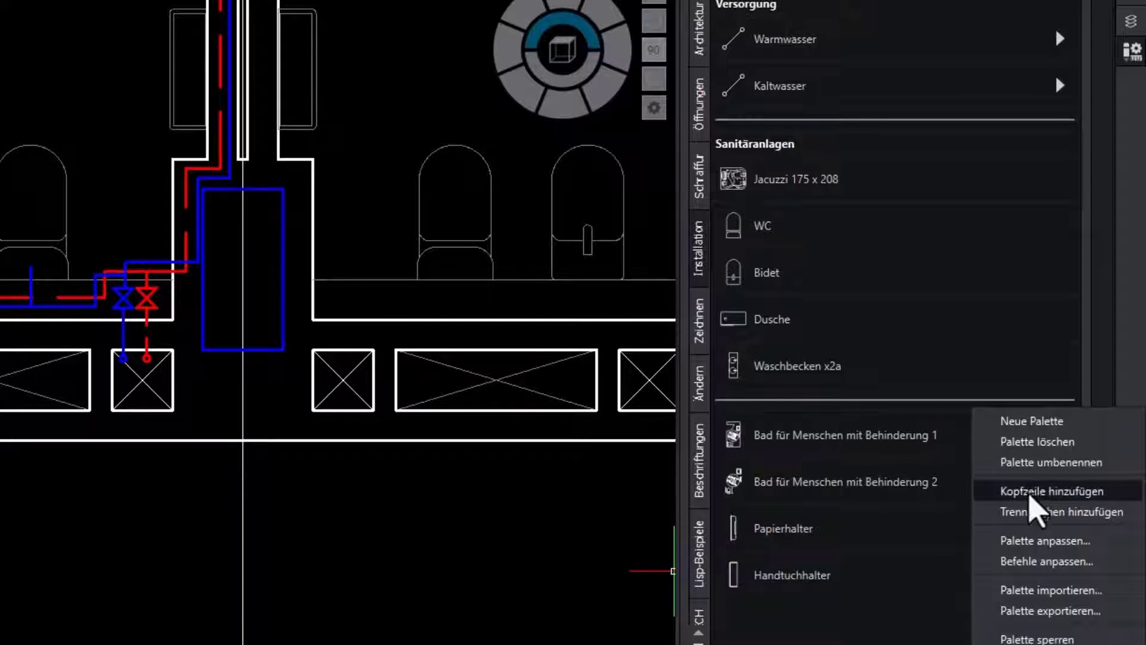
pyautogui.click(1003, 492)
pyautogui.write('Extras')
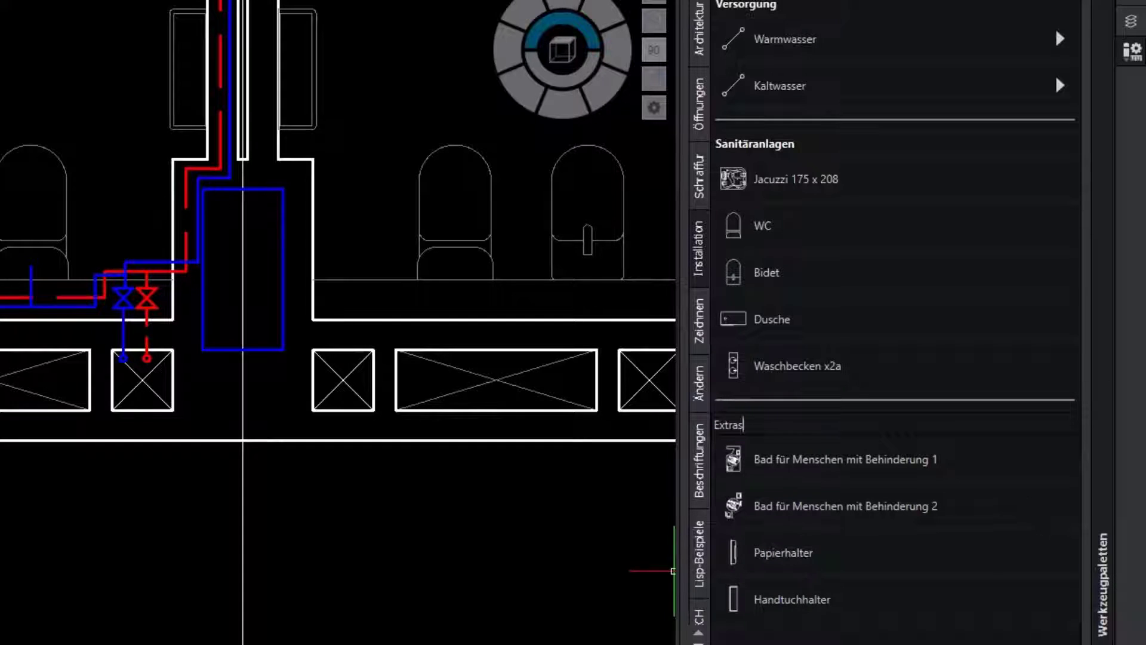
pyautogui.press('Return')
# - Move both accessible baths above Extras and Jacuzzi 175 x 208 below them, then save all
pyautogui.moveTo(997, 477); pyautogui.dragTo(992, 404)
pyautogui.moveTo(995, 513); pyautogui.dragTo(998, 455)
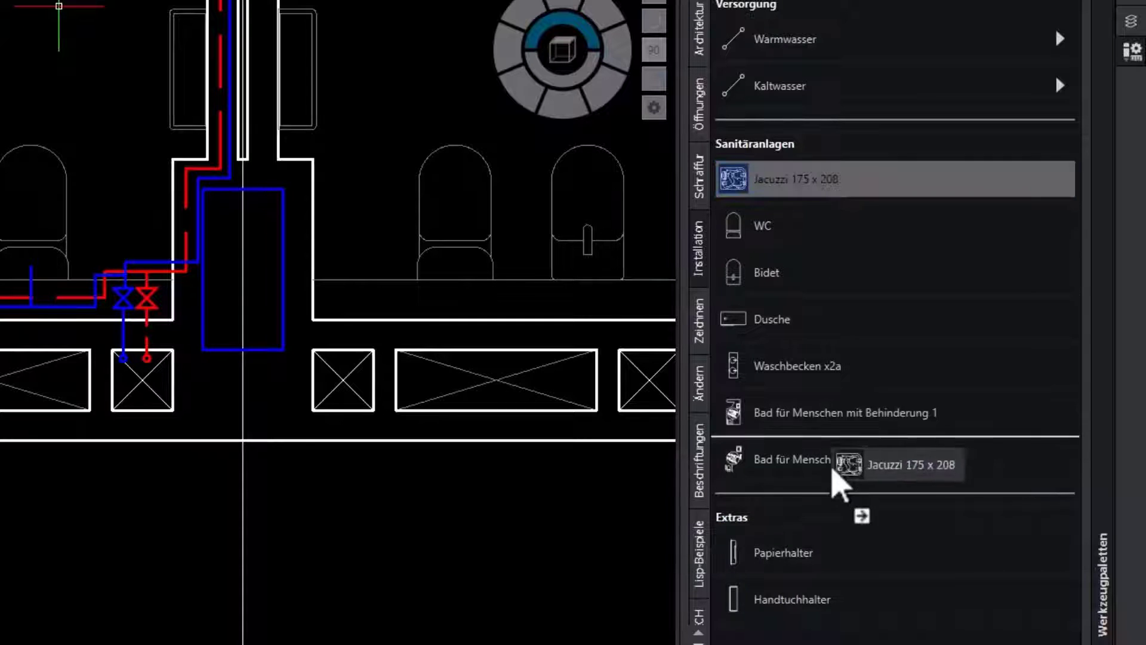
pyautogui.moveTo(830, 191); pyautogui.dragTo(770, 477)
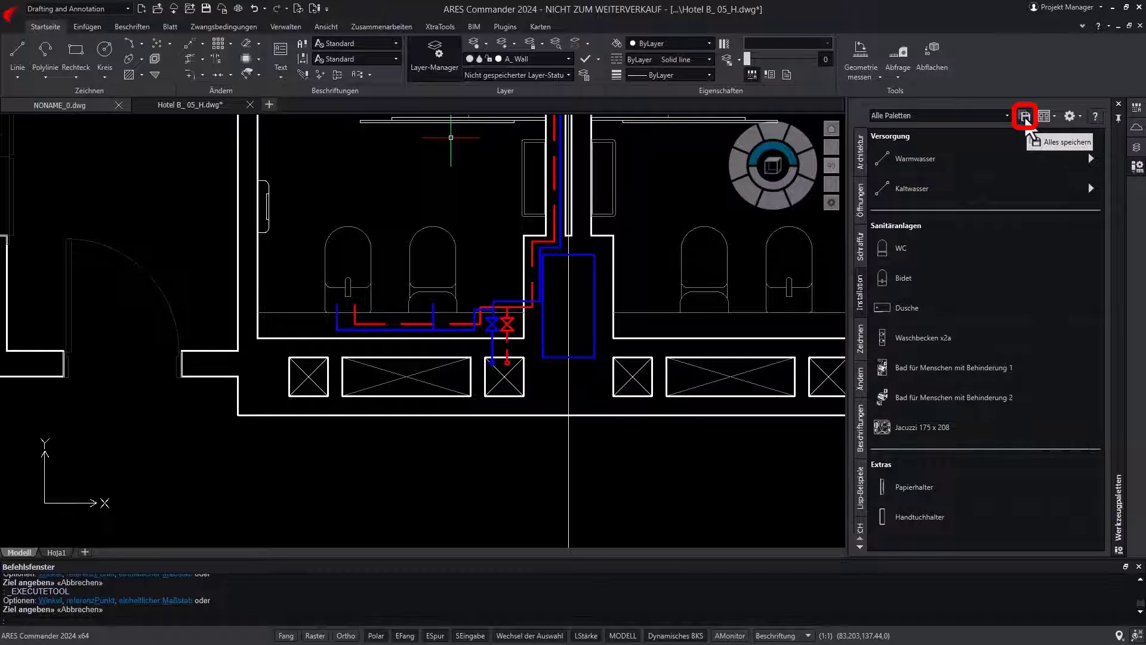
pyautogui.click(1024, 118)
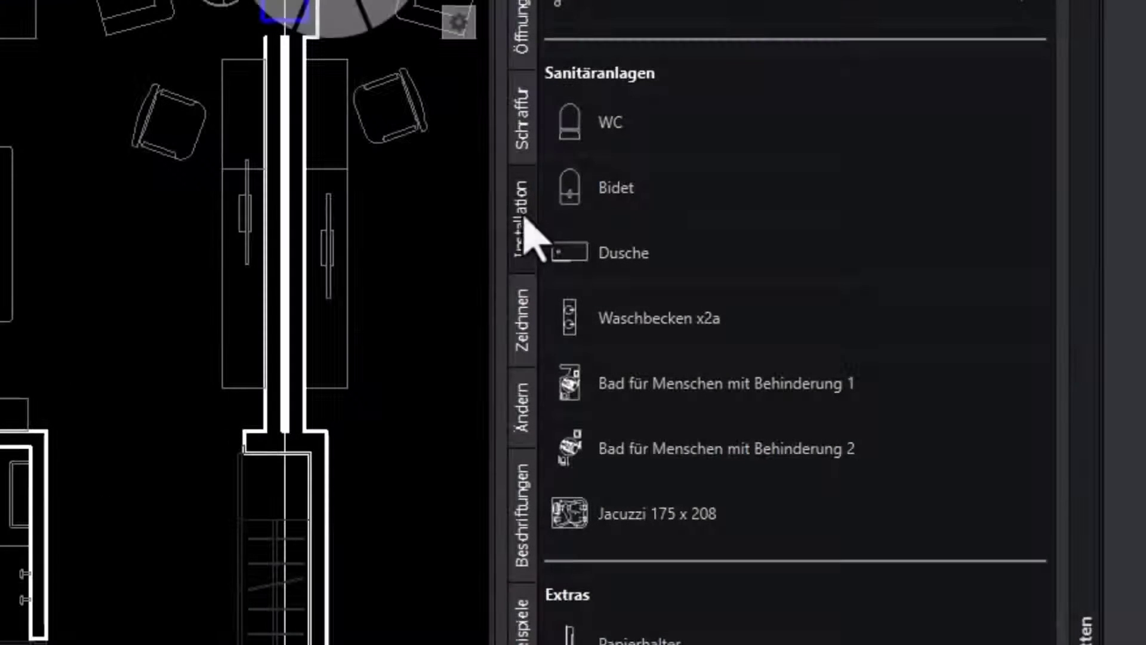
# - Create a new empty palette named Inventar
pyautogui.rightClick(522, 219)
pyautogui.click(606, 320)
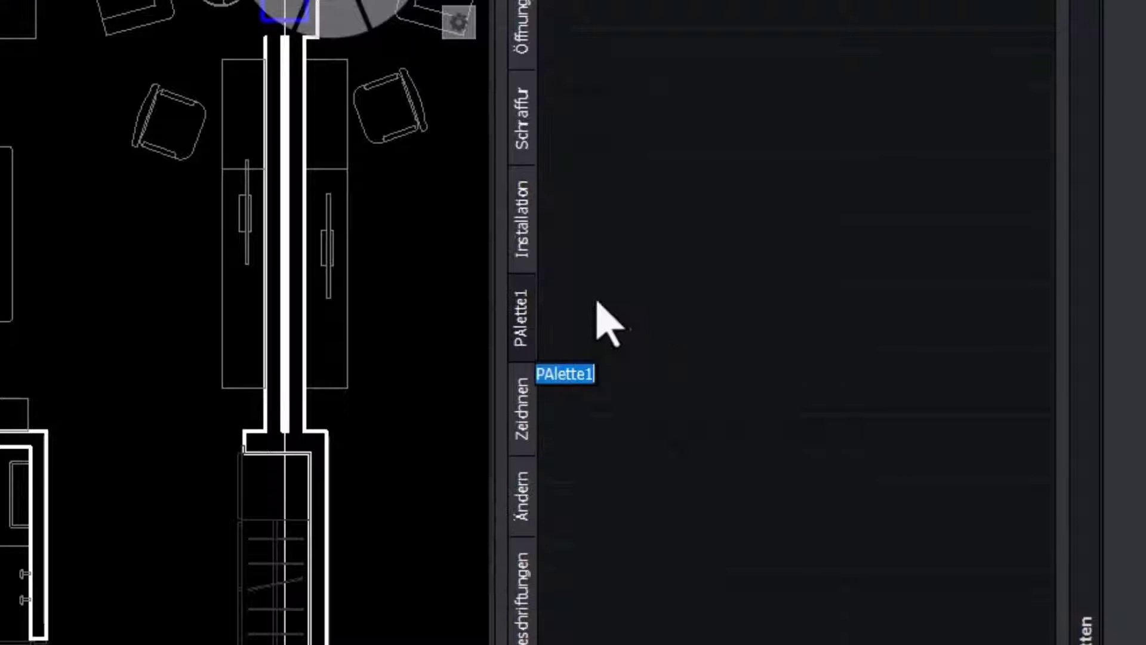
pyautogui.write('Inventar')
pyautogui.press('Return')
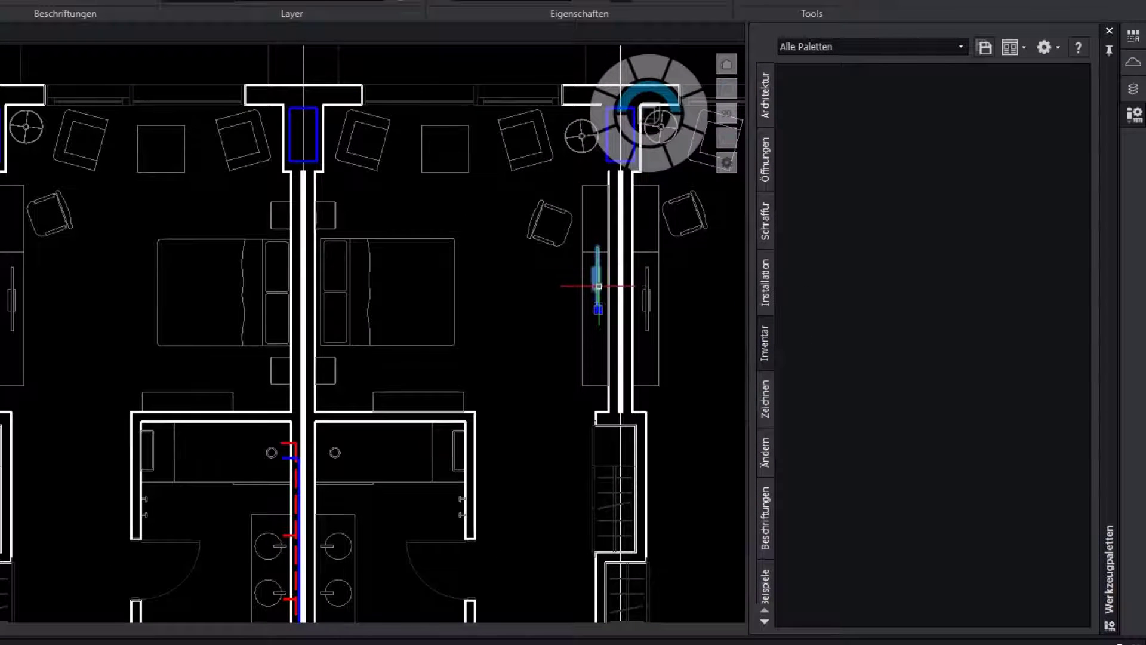
# - Add the TV, desk chair, sofa and wood hatch from the drawing to Inventar
pyautogui.moveTo(597, 276); pyautogui.dragTo(873, 271)
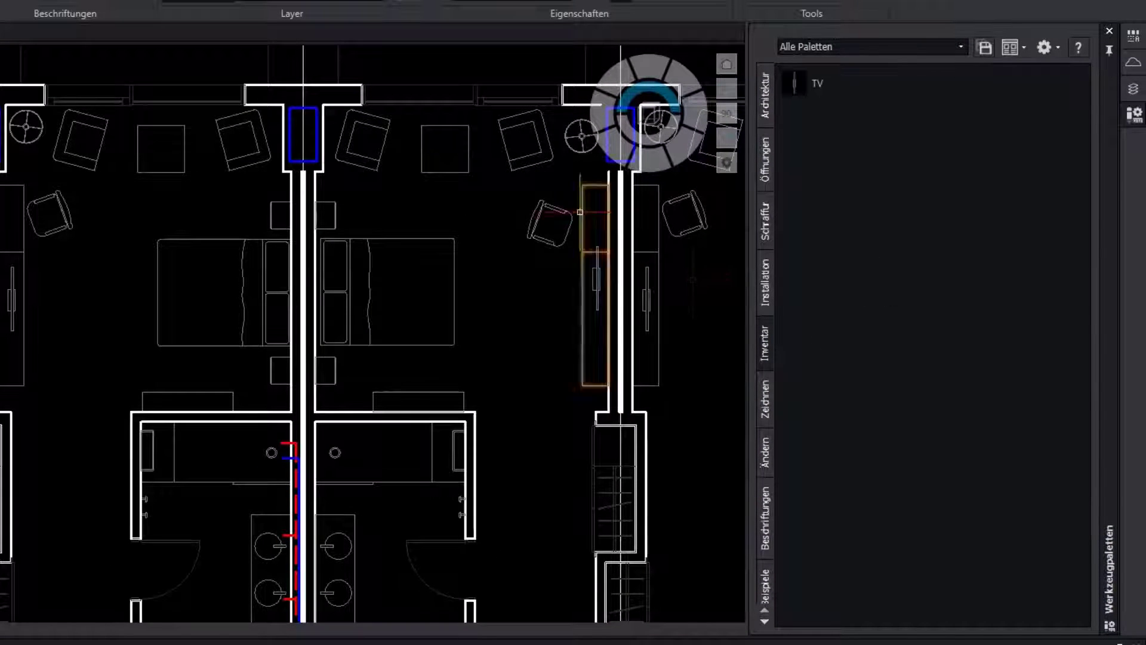
pyautogui.click(549, 223)
pyautogui.moveTo(549, 224)
pyautogui.mouseDown()
pyautogui.moveTo(855, 242)
pyautogui.moveTo(908, 257)
pyautogui.mouseUp()
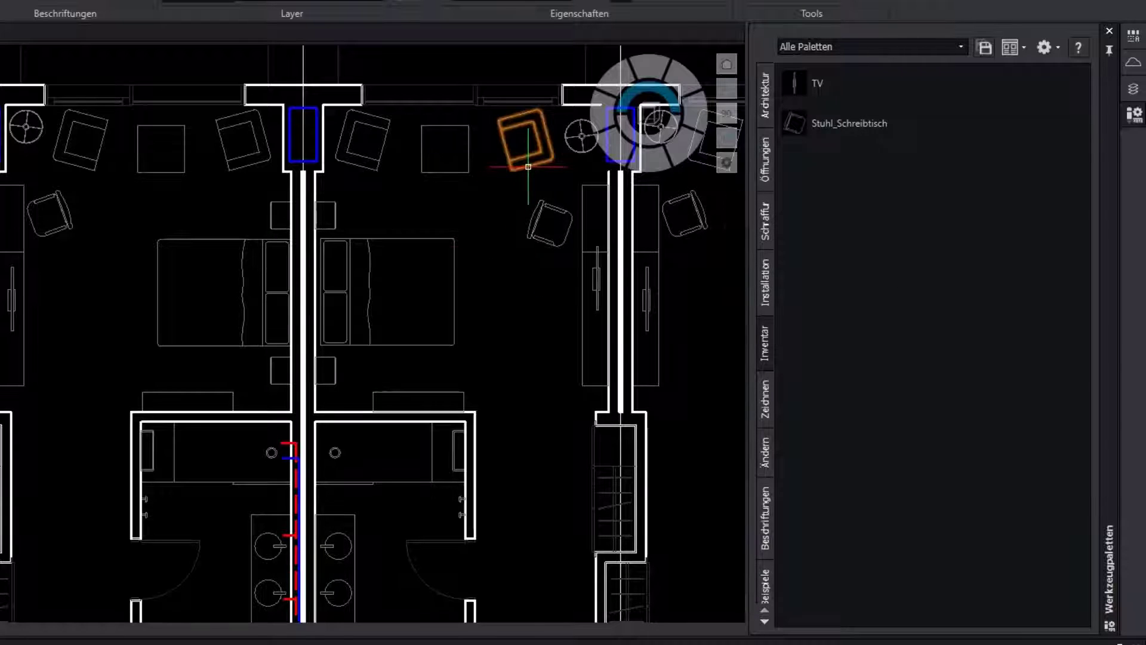
pyautogui.click(525, 140)
pyautogui.moveTo(525, 141); pyautogui.dragTo(899, 310)
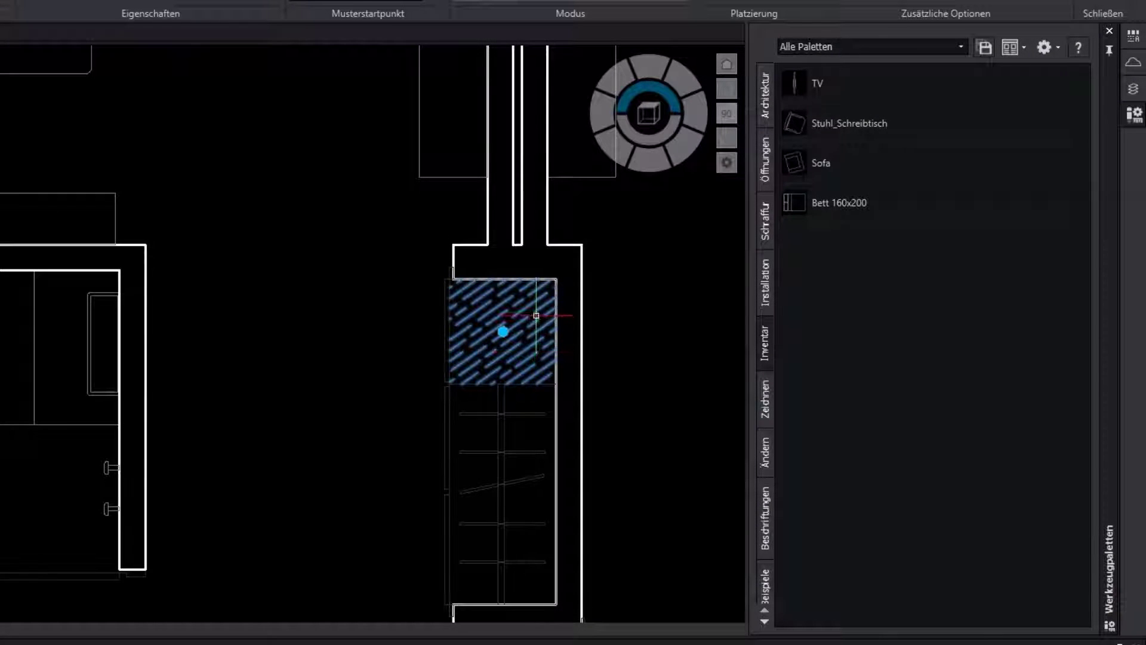
pyautogui.moveTo(532, 352); pyautogui.dragTo(922, 361)
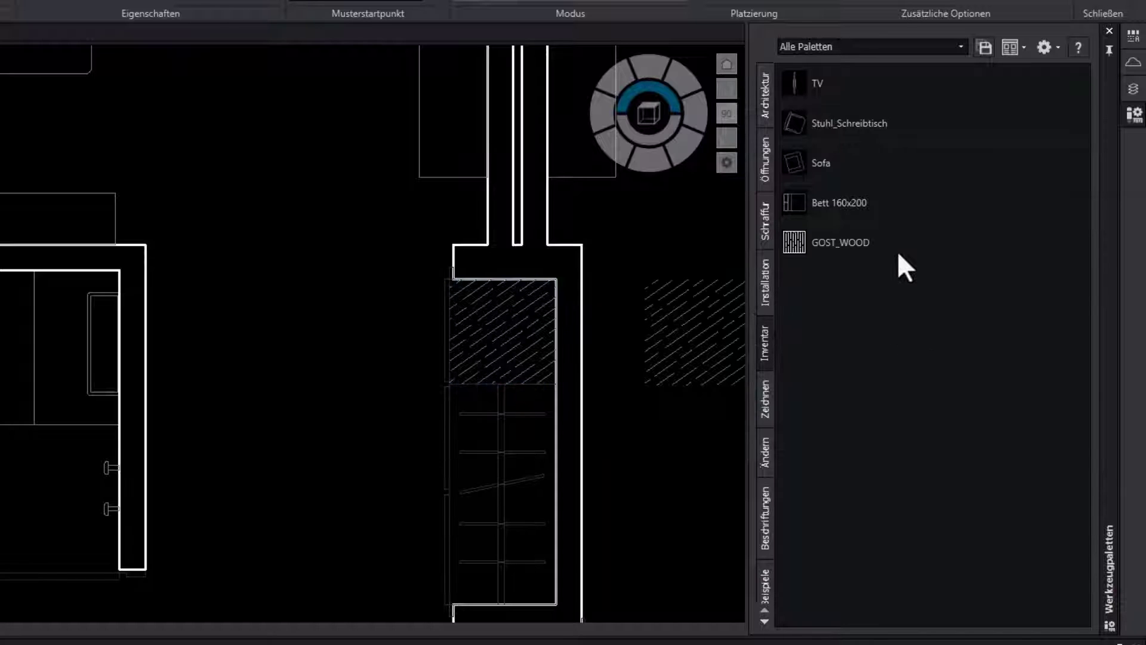
# - Rename the GOST_WOOD palette entry to Holz
pyautogui.click(888, 241)
pyautogui.rightClick(888, 241)
pyautogui.click(948, 293)
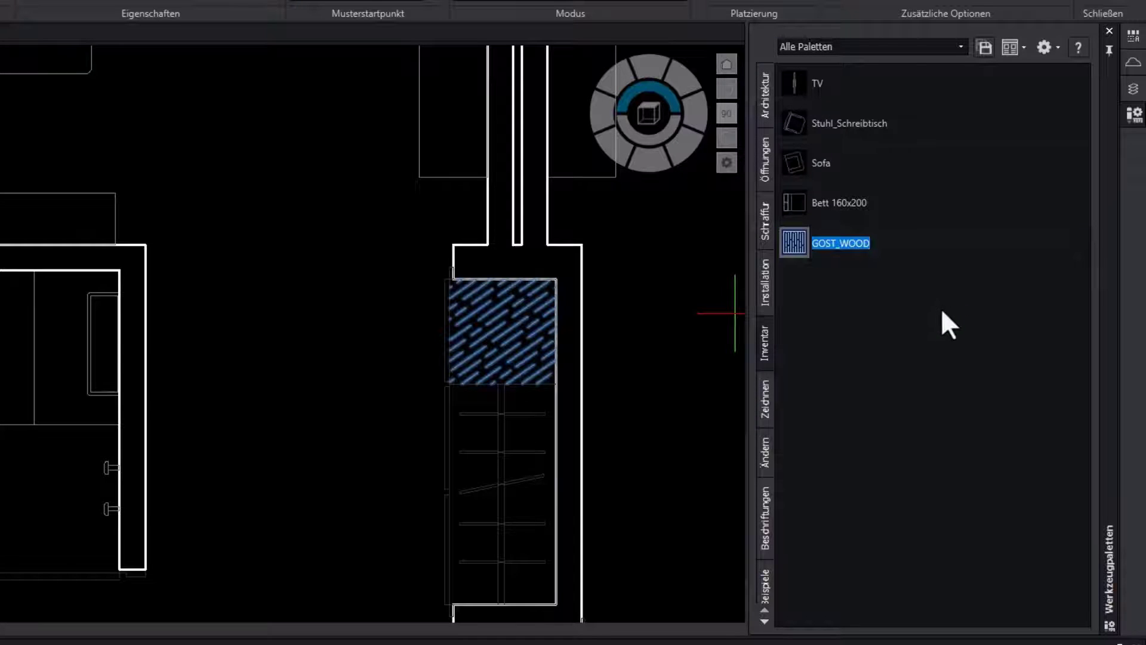
pyautogui.write('Holz')
pyautogui.press('Return')
# - Hatch the square table between the armchairs with Holz, then browse the Schraffur palette's fills
pyautogui.click(836, 242)
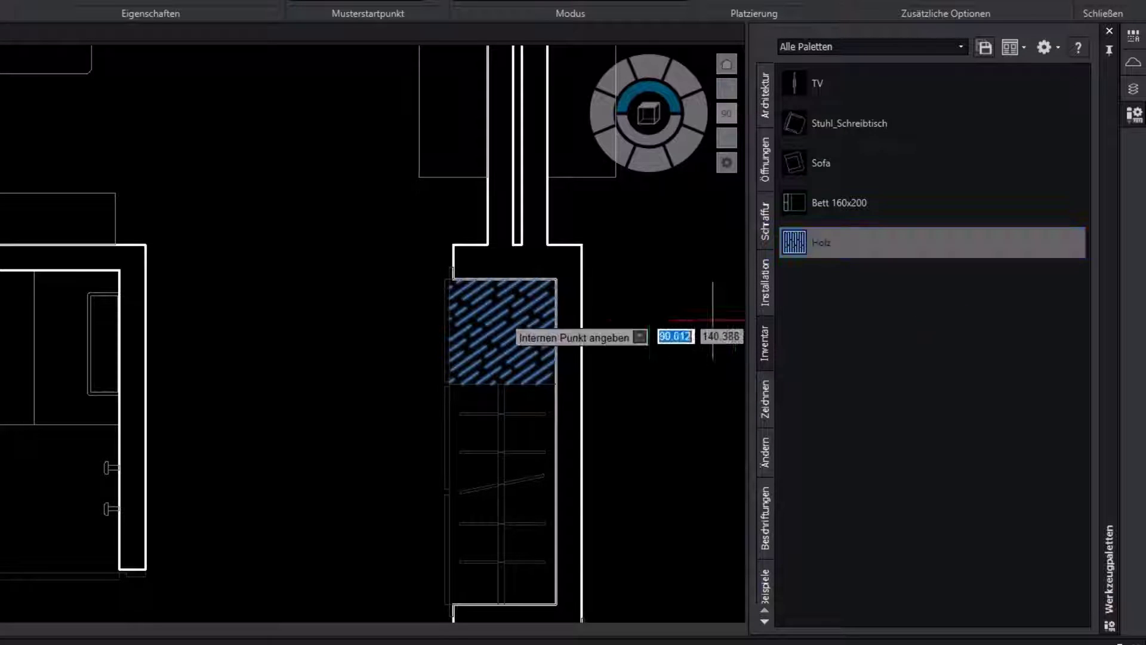
pyautogui.press('Escape')
pyautogui.scroll(-2, 335, 142)
pyautogui.moveTo(335, 141); pyautogui.dragTo(511, 542, button='middle')
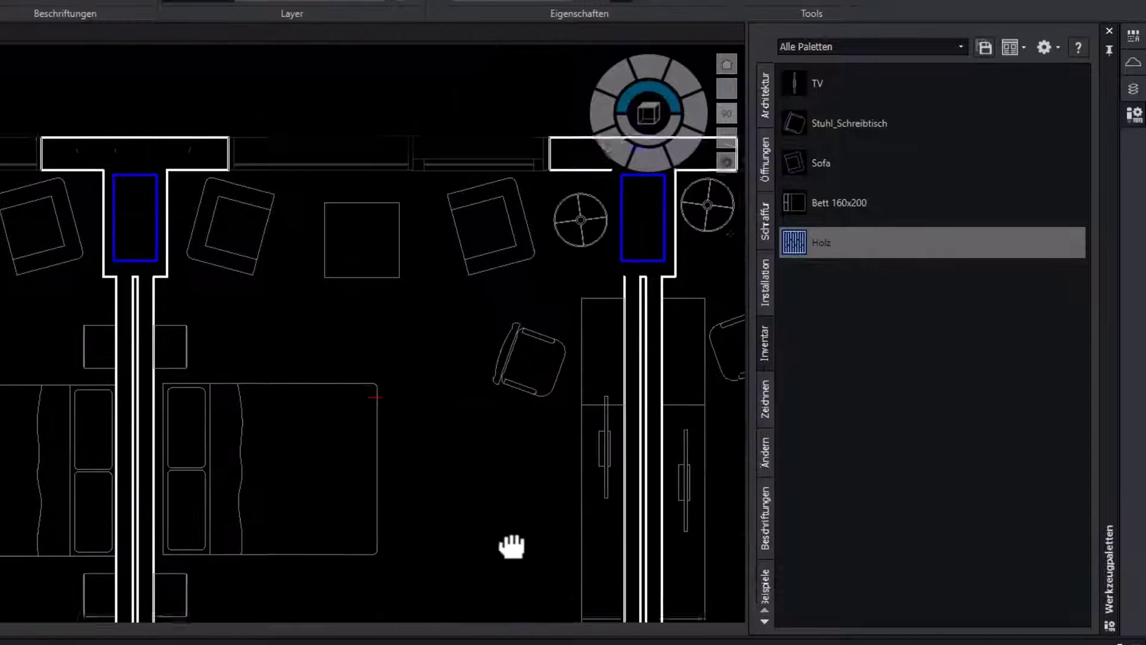
pyautogui.scroll(2, 325, 304)
pyautogui.click(795, 241)
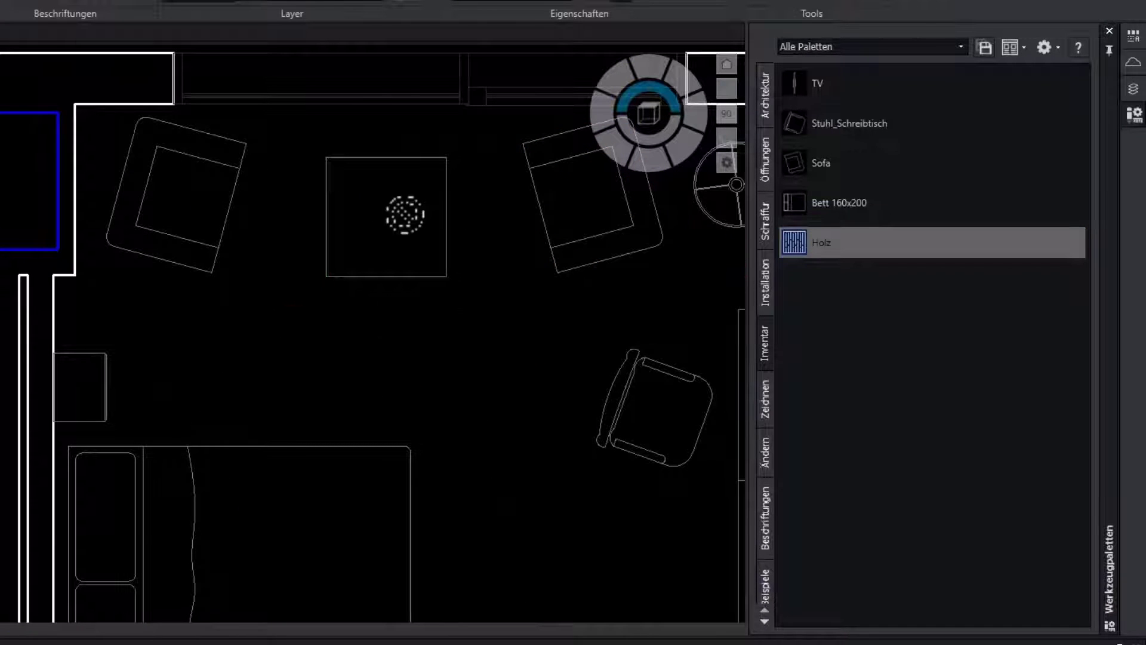
pyautogui.click(388, 215)
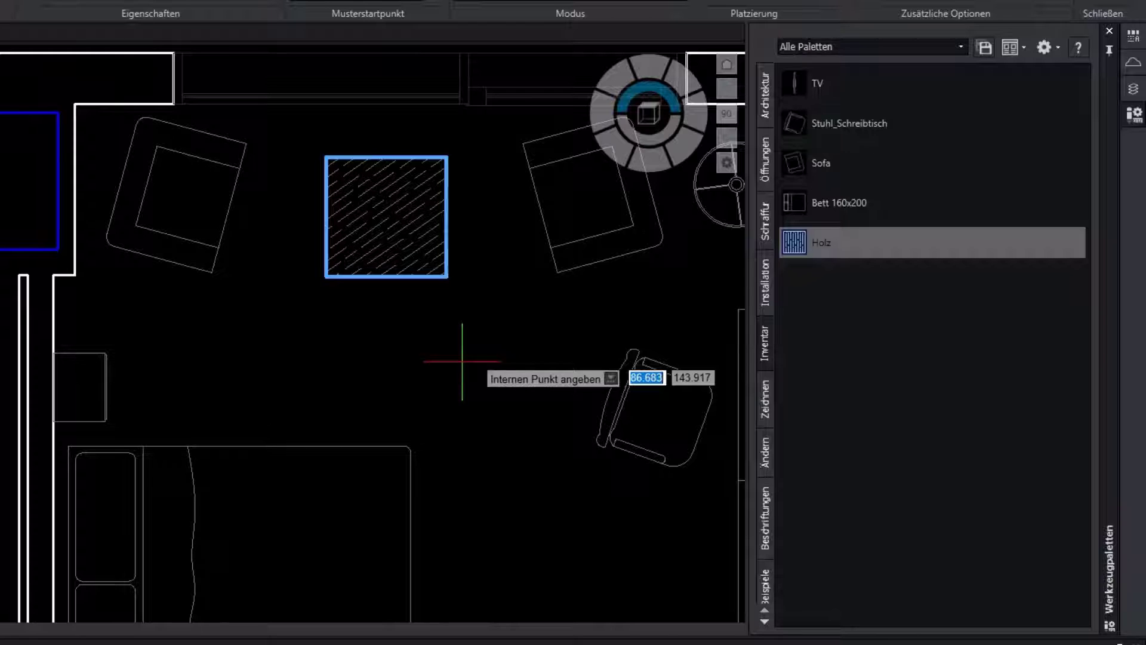
pyautogui.press('Return')
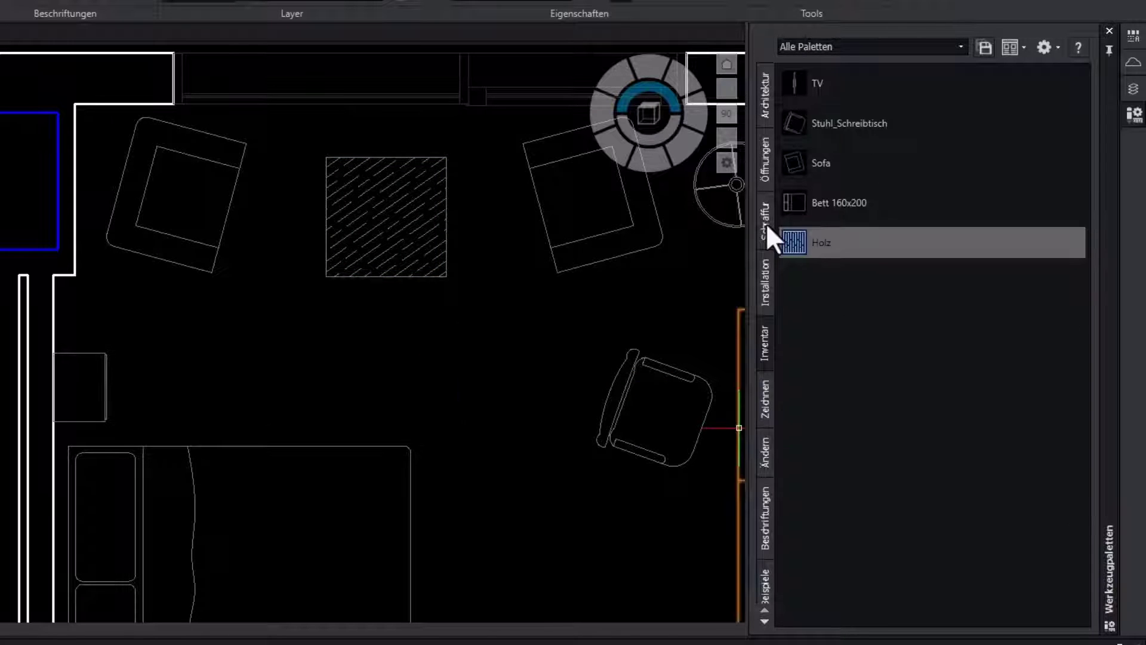
pyautogui.click(766, 224)
pyautogui.moveTo(1084, 145); pyautogui.dragTo(1097, 356)
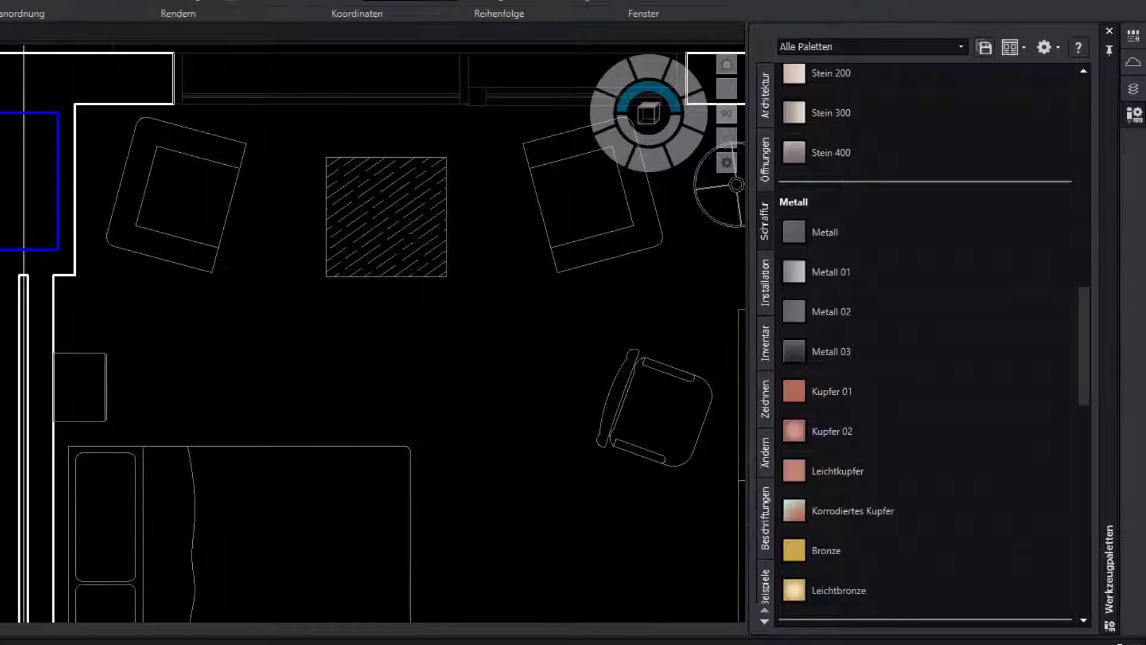
# - Place a ±0.00 Ebene-Höhenwert marker in the room, trying the arrow icon before keeping the circle
pyautogui.click(764, 516)
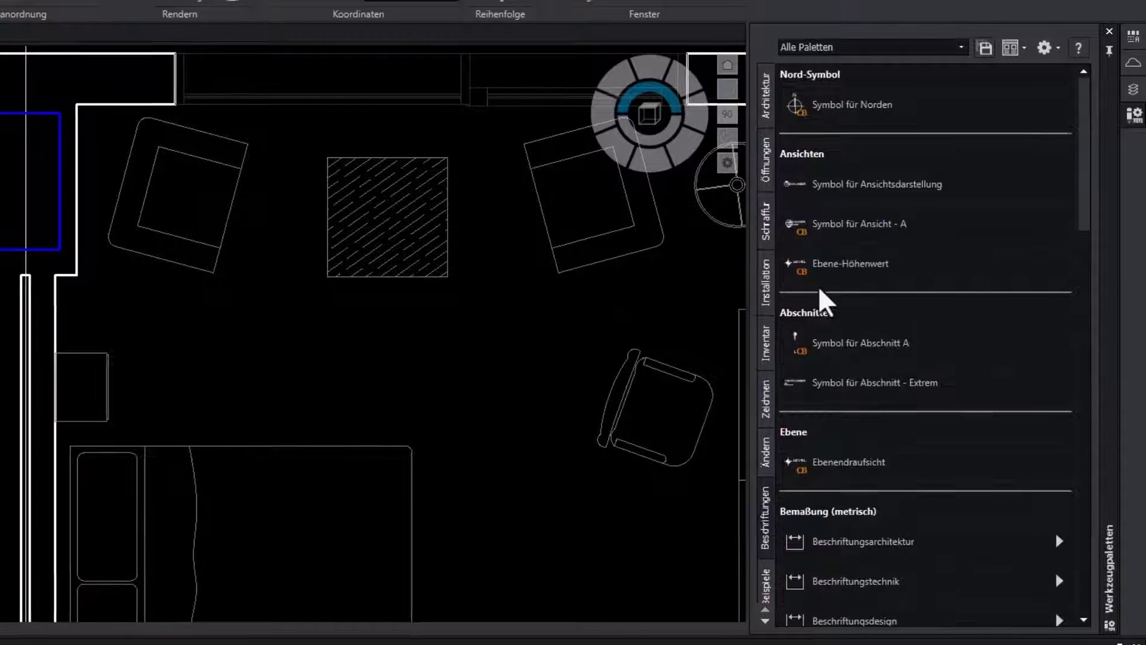
pyautogui.click(847, 265)
pyautogui.click(376, 352)
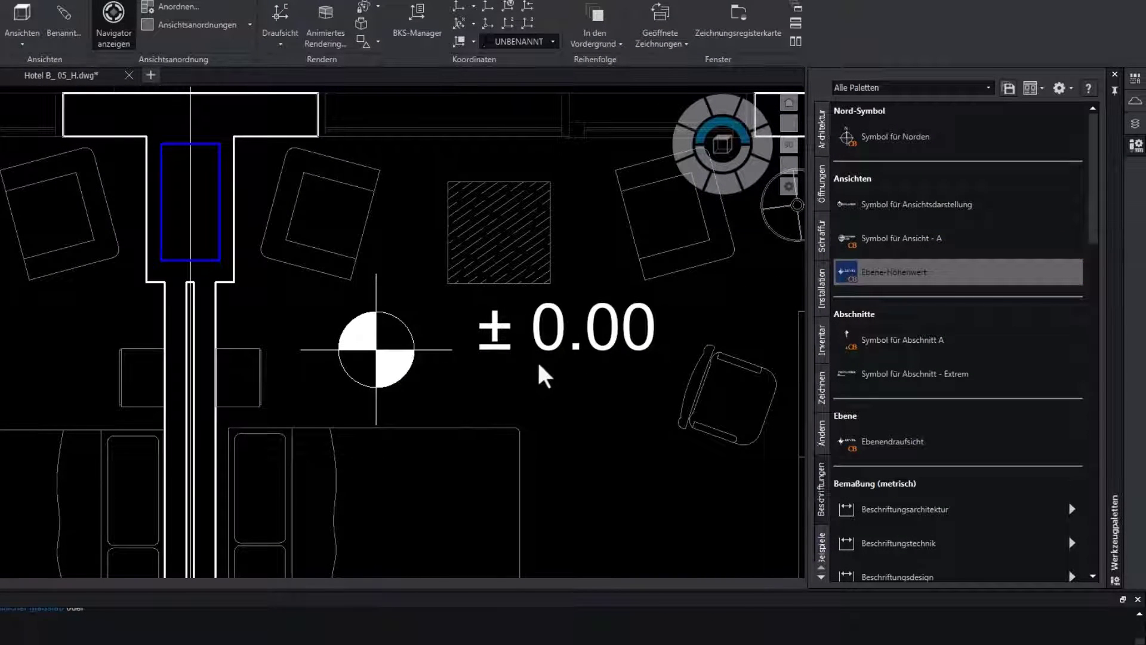
pyautogui.click(547, 346)
pyautogui.click(642, 410)
pyautogui.click(661, 435)
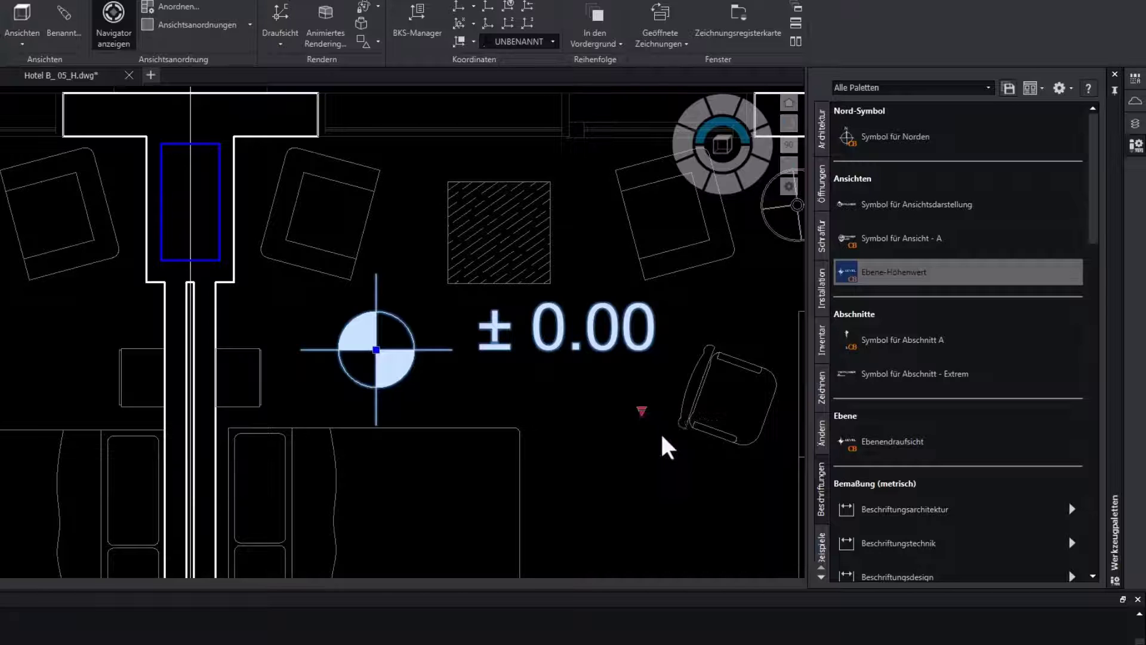
pyautogui.click(640, 409)
pyautogui.click(659, 421)
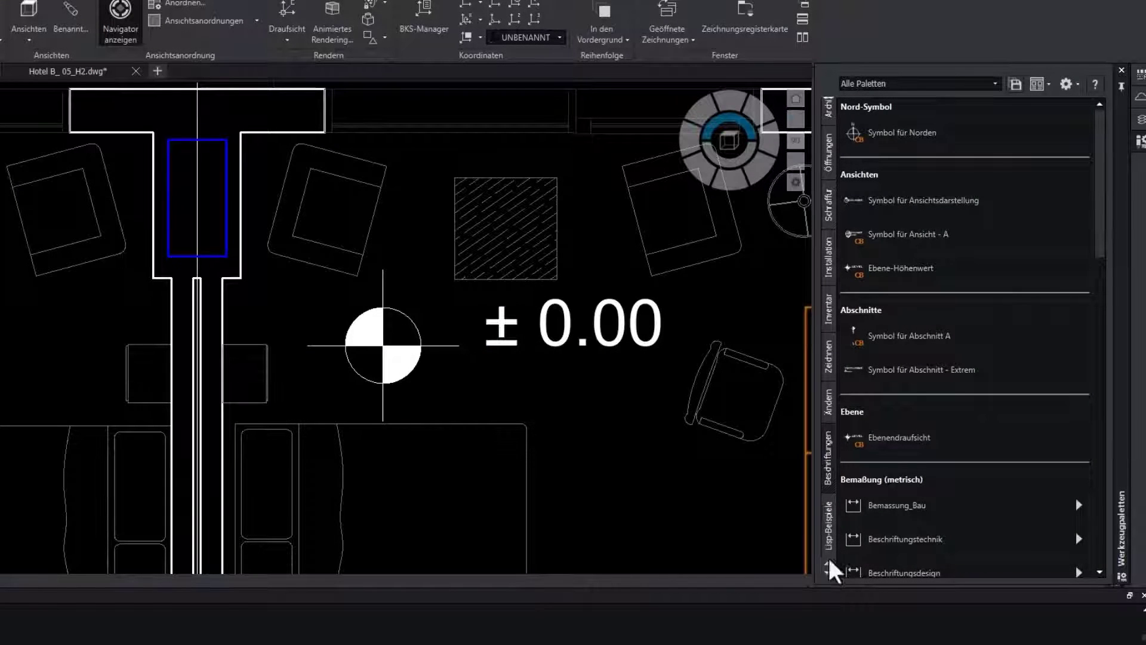
# - Dimension the 4.15 distance between the two T-shaped wall corners with Bemassung_Bau
pyautogui.click(828, 571)
pyautogui.click(826, 507)
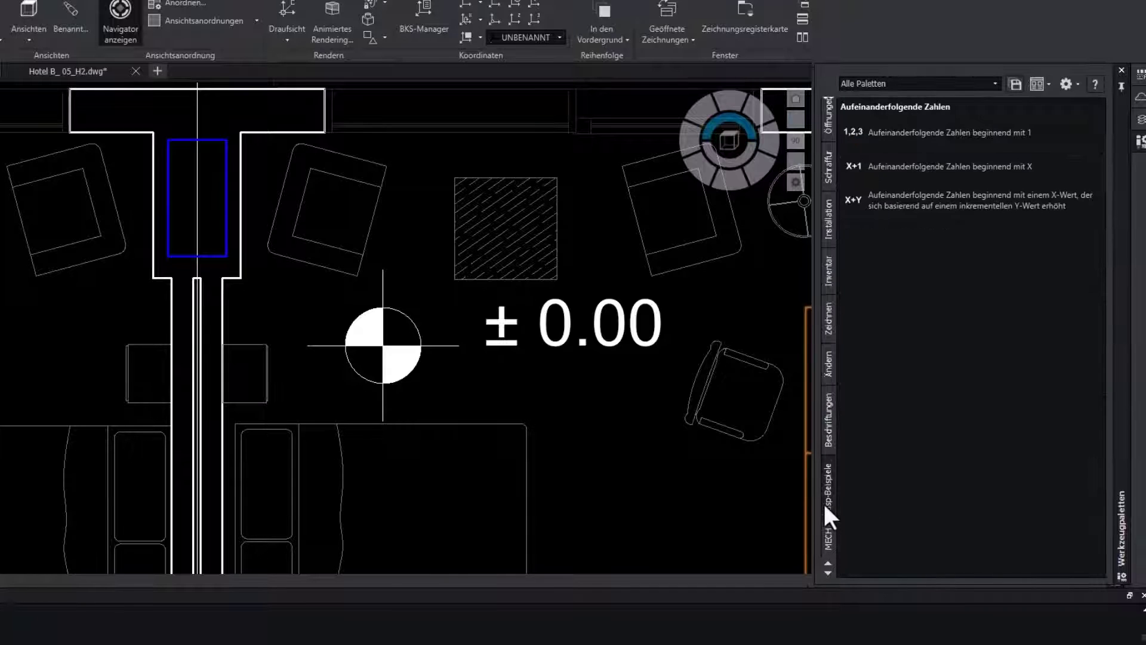
pyautogui.click(828, 417)
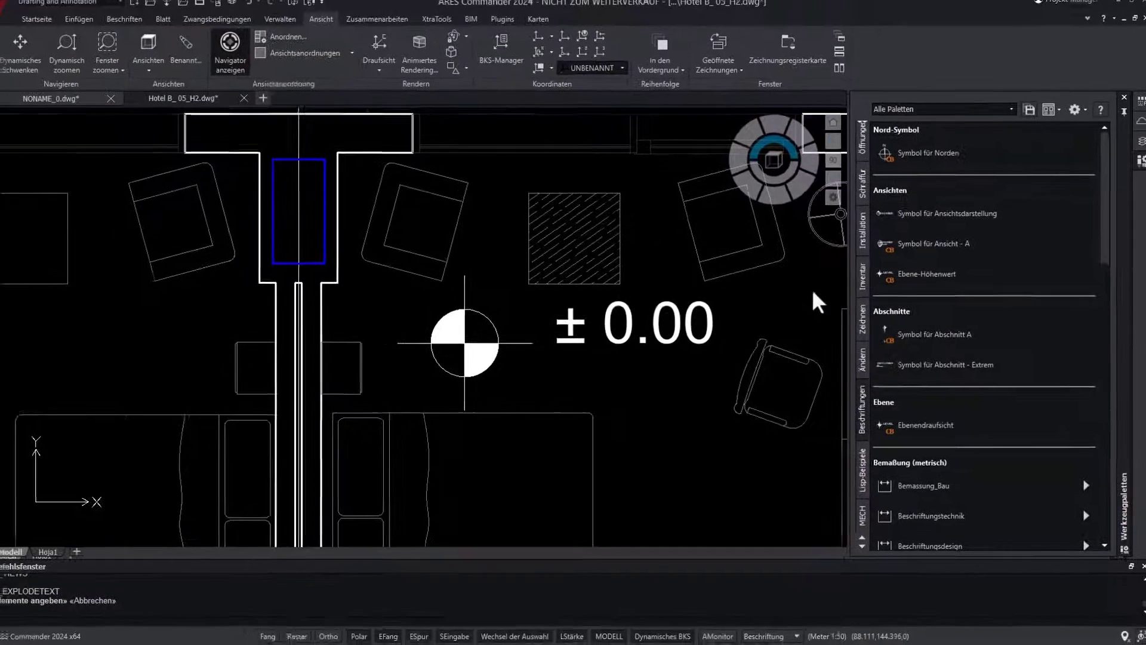
pyautogui.moveTo(814, 302)
pyautogui.mouseDown(button='middle')
pyautogui.moveTo(639, 435)
pyautogui.moveTo(665, 481)
pyautogui.mouseUp(button='middle')
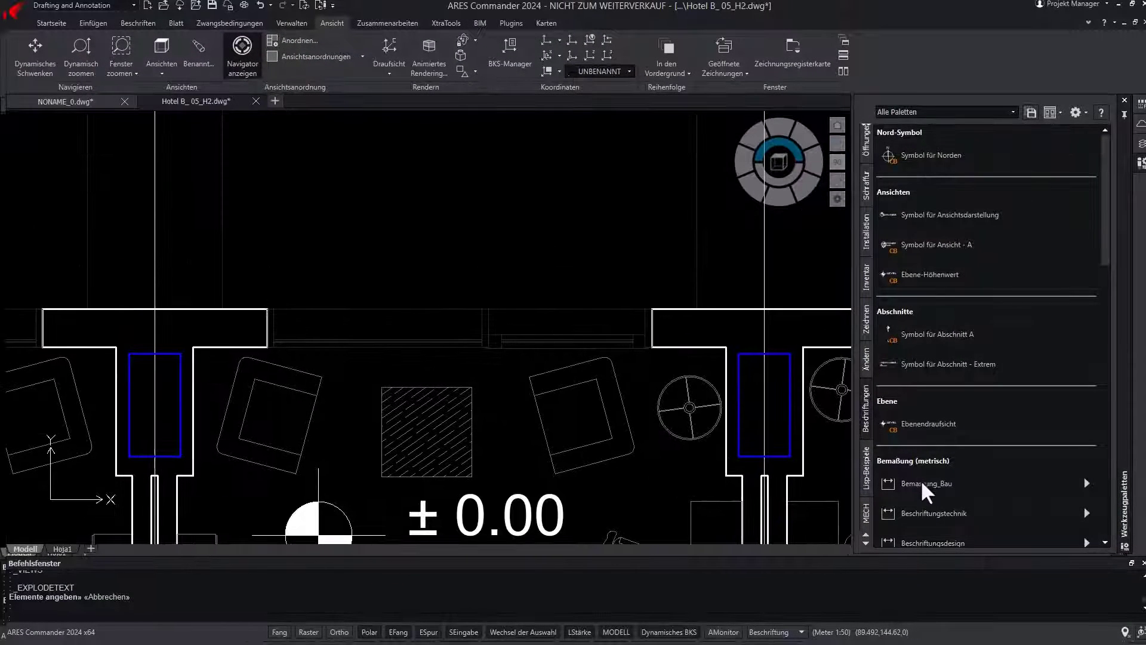
pyautogui.scroll(-3, 922, 481)
pyautogui.click(920, 412)
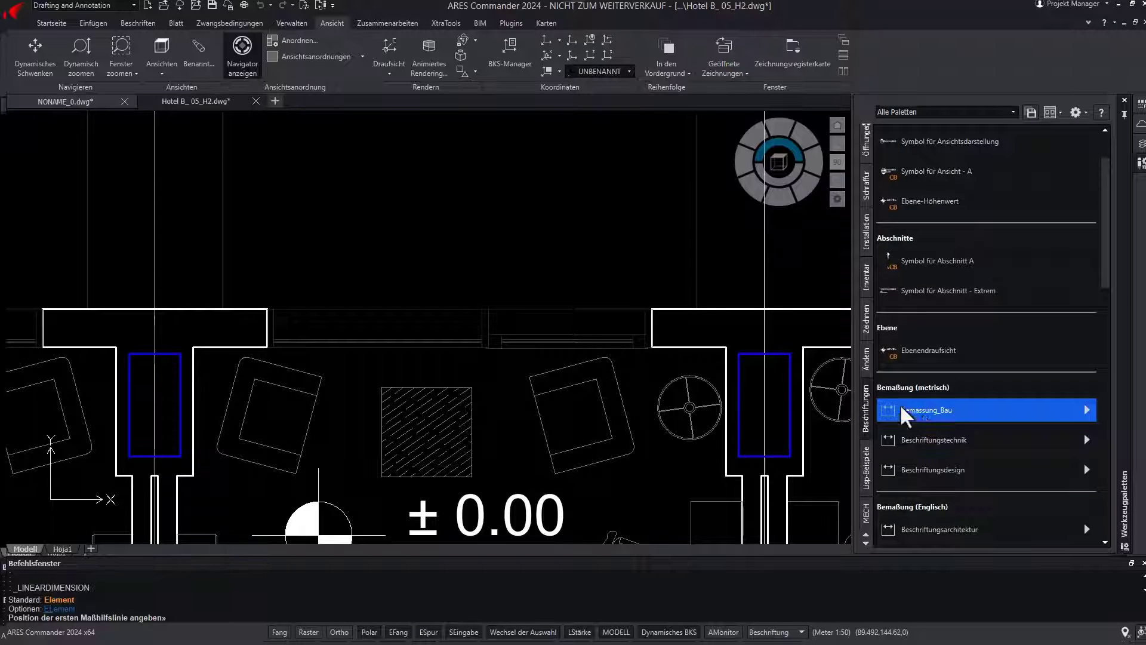
pyautogui.click(194, 346)
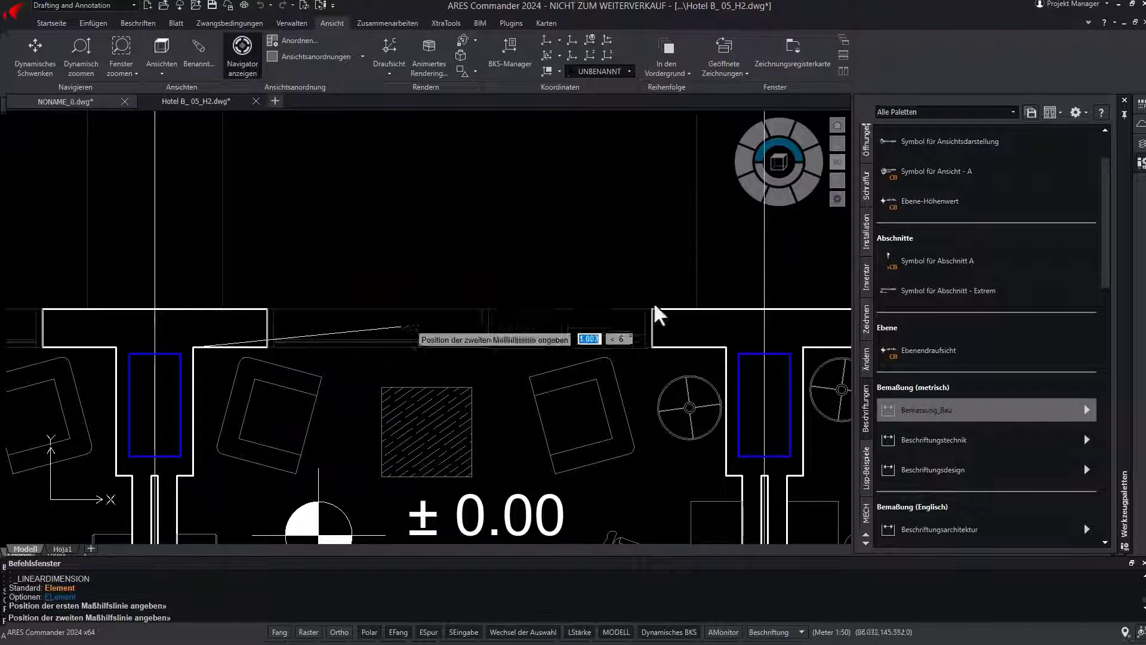
pyautogui.click(722, 345)
pyautogui.click(561, 245)
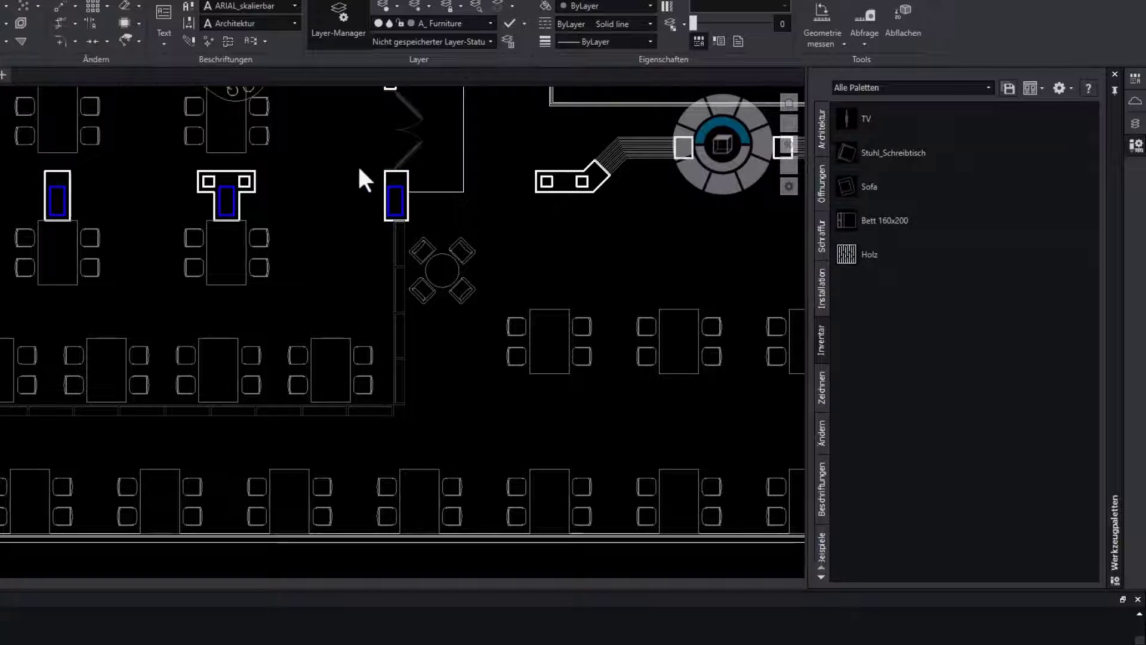
# - Drag an A_Wall line from the plan onto the Inventar palette, creating a Linie tool
pyautogui.scroll(5, 364, 177)
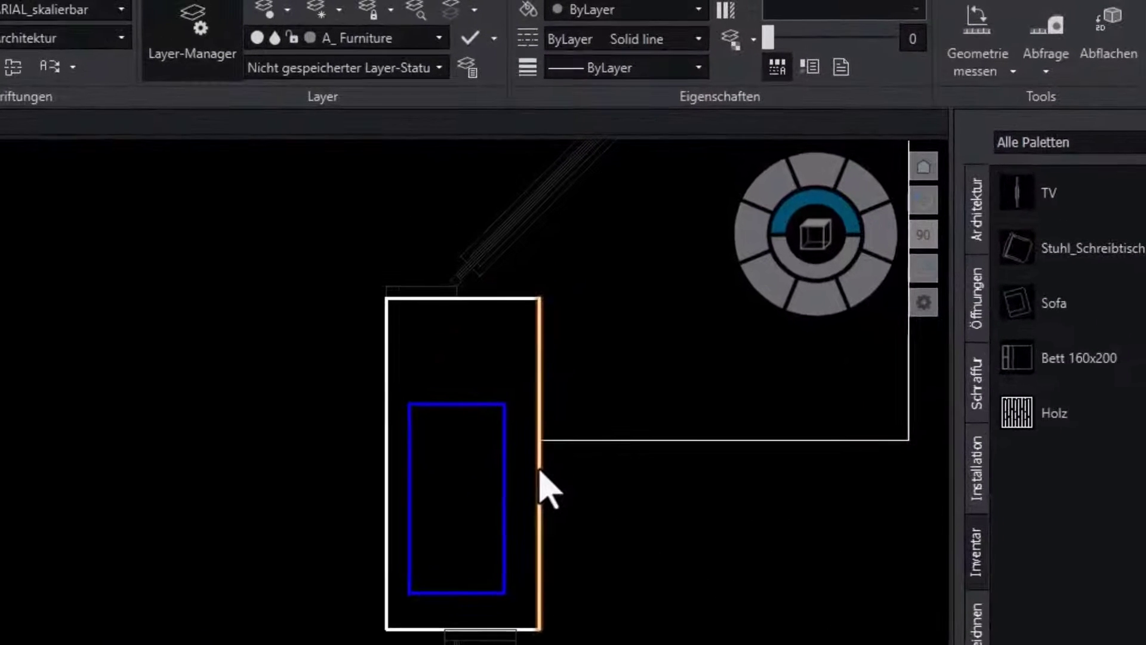
pyautogui.click(541, 472)
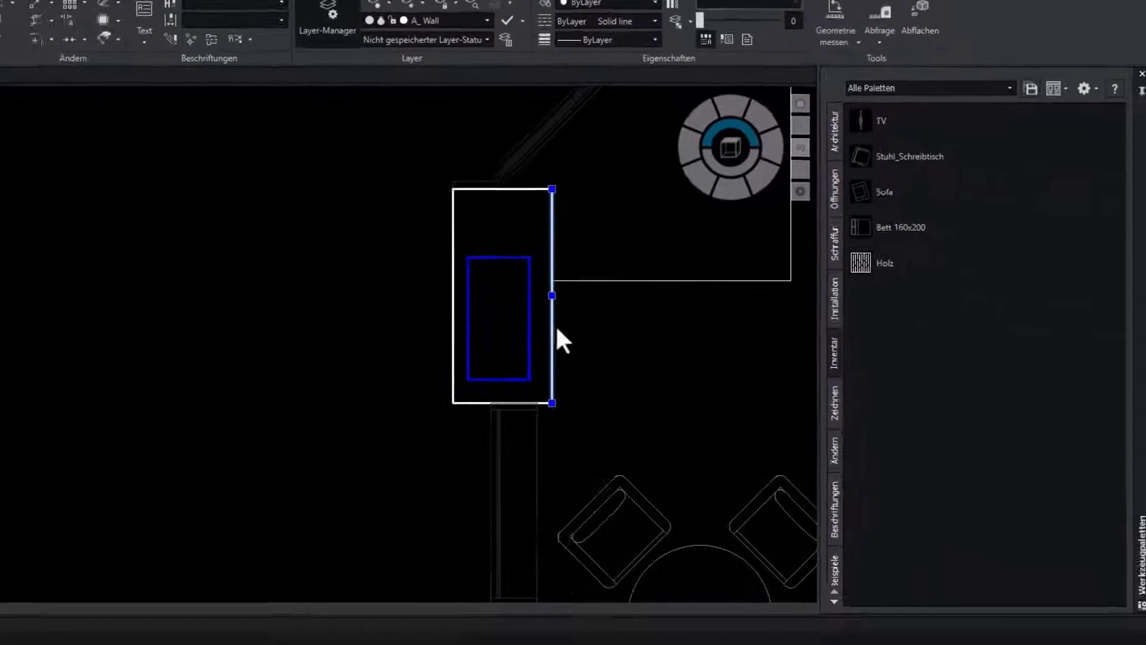
pyautogui.moveTo(552, 315); pyautogui.dragTo(904, 321)
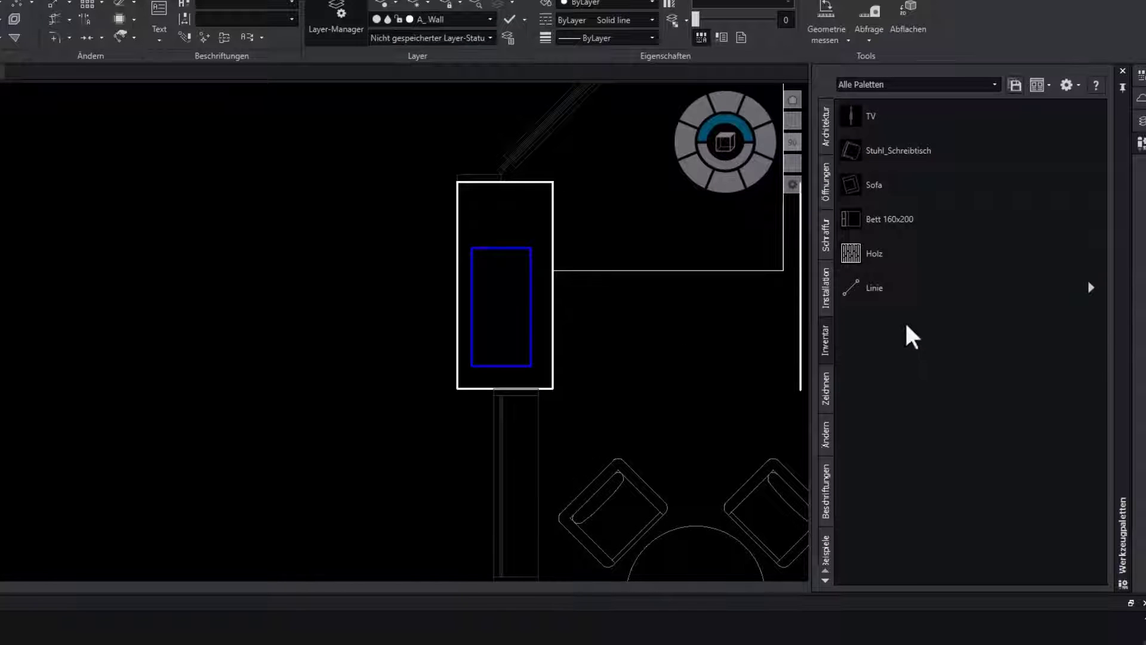
pyautogui.click(908, 289)
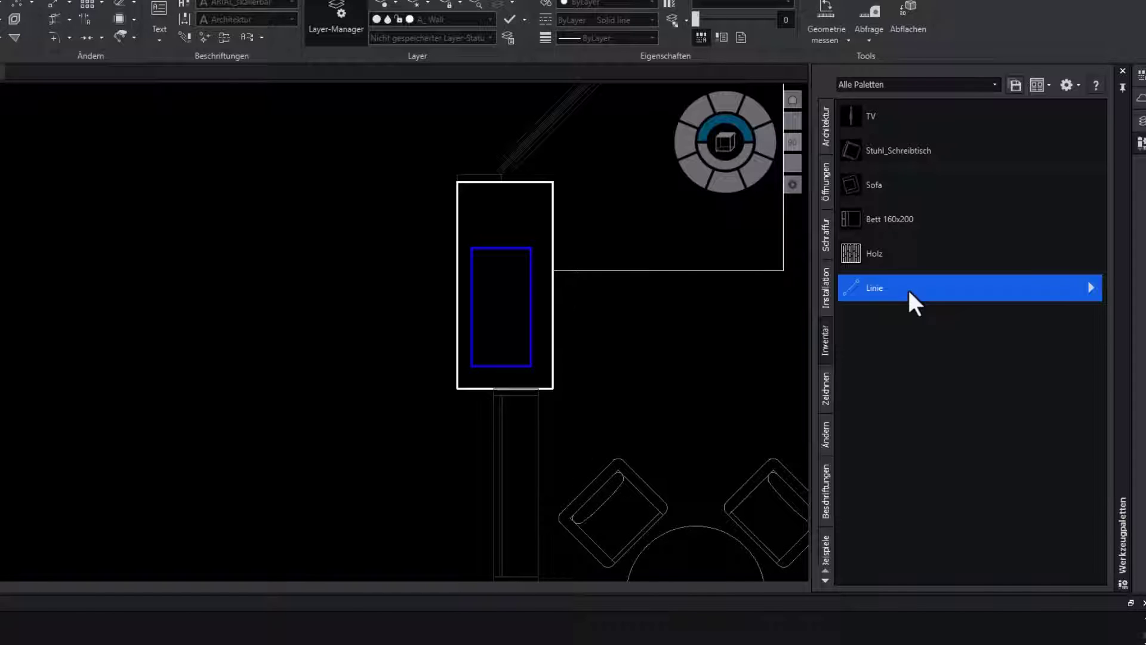
# - Review the Linie tool's properties, then rename it to Wand-Linie
pyautogui.rightClick(909, 289)
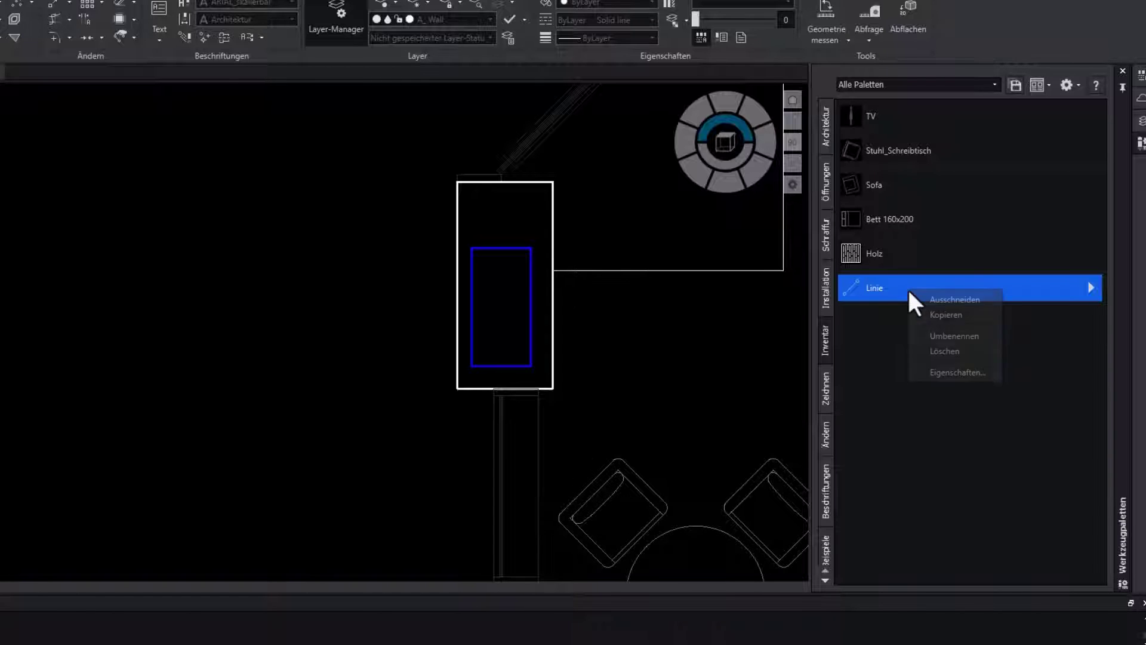
pyautogui.click(937, 376)
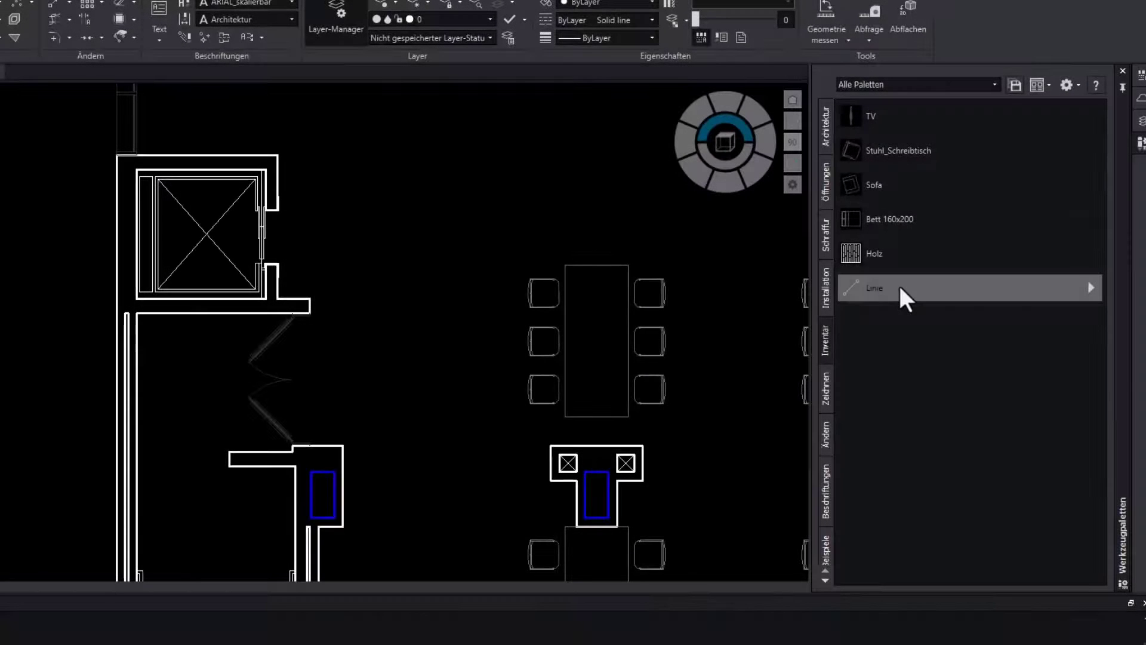
pyautogui.rightClick(900, 288)
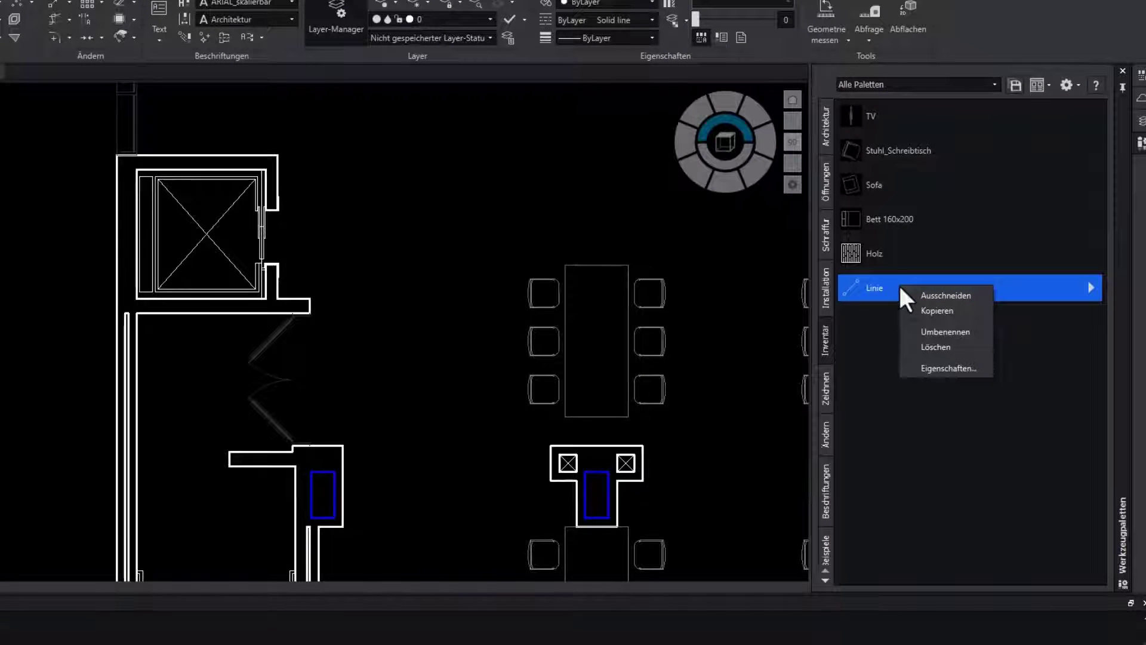
pyautogui.click(934, 332)
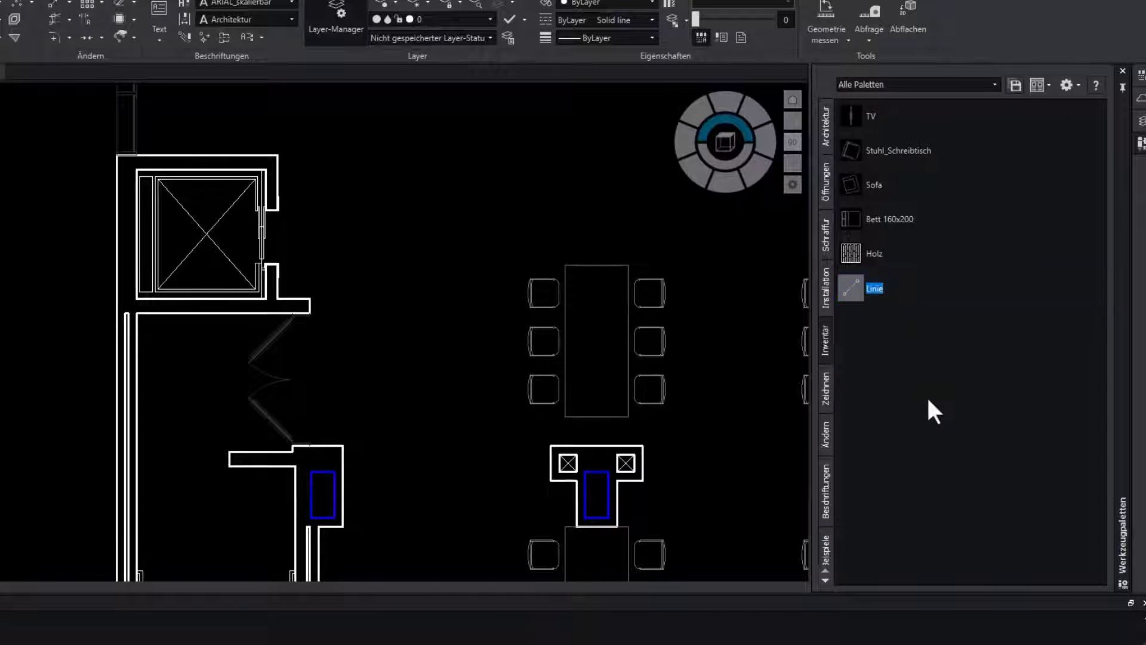
pyautogui.write('Wand')
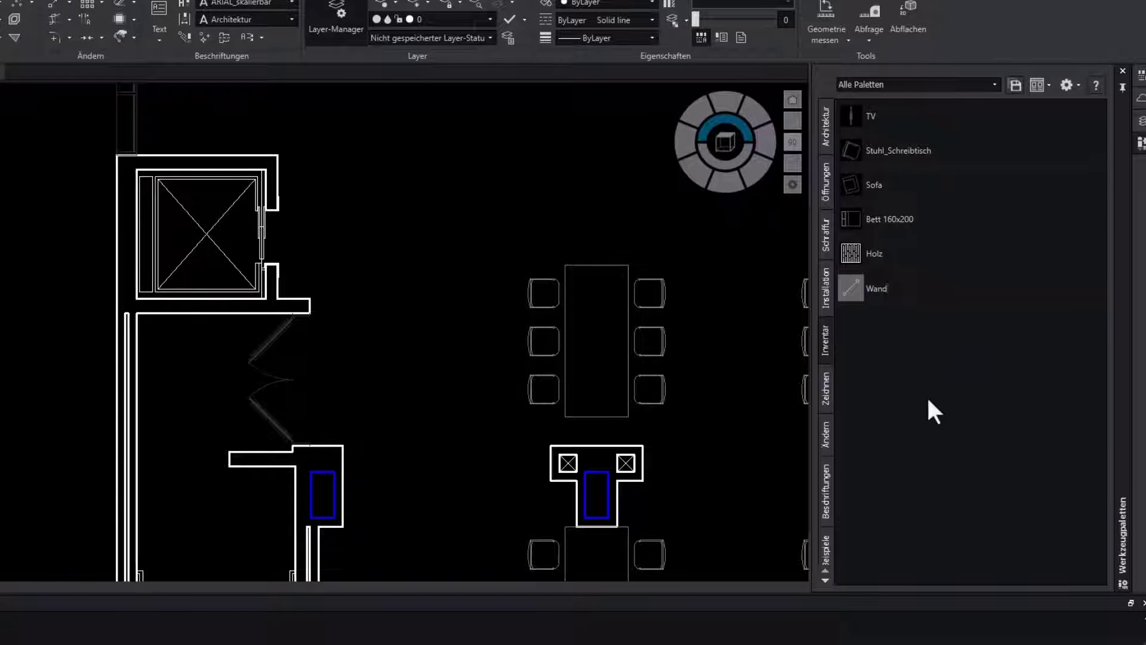
pyautogui.write('-Linie')
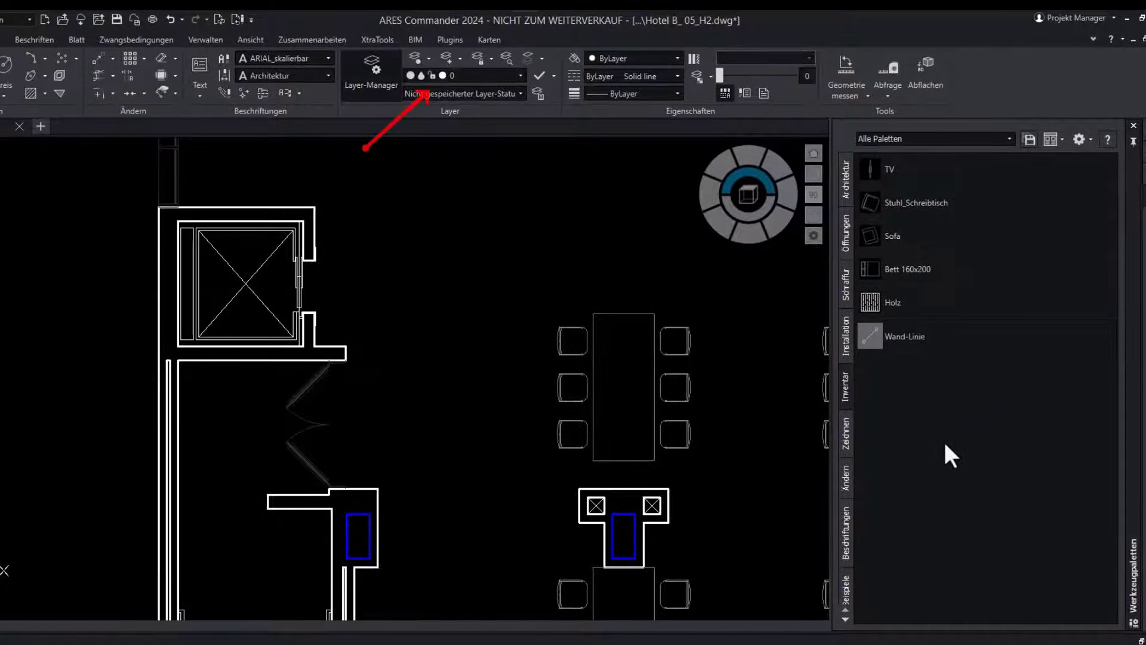
# - Confirm the Wand-Linie name and draw a top wall line past the elevator shaft on A_Wall
pyautogui.press('Return')
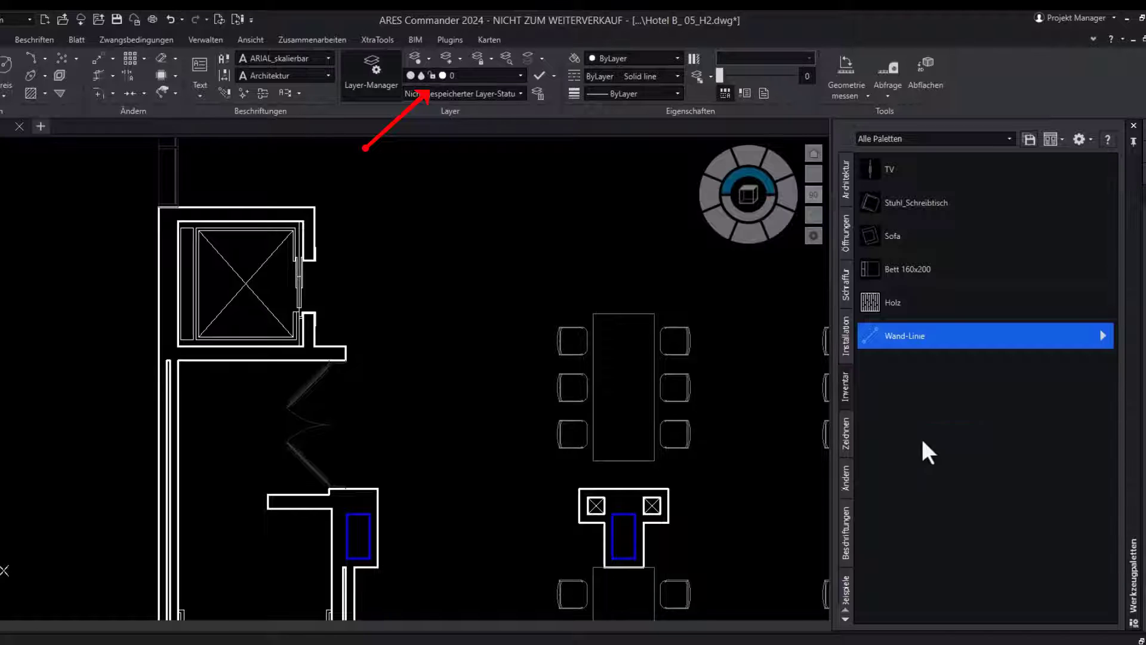
pyautogui.click(890, 339)
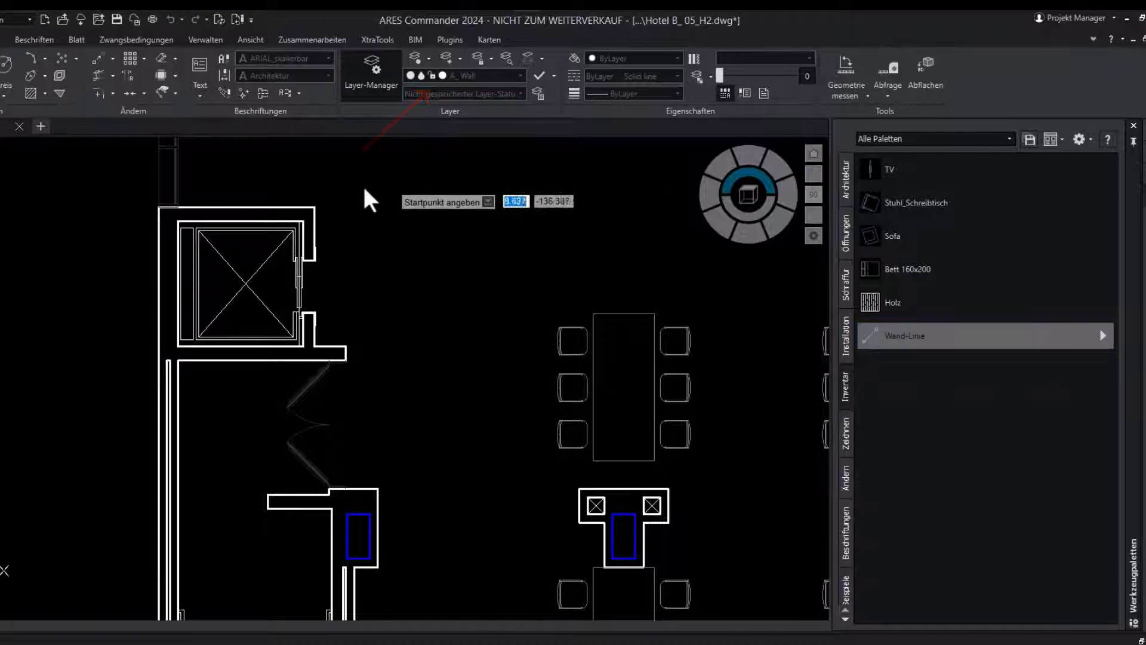
pyautogui.click(313, 205)
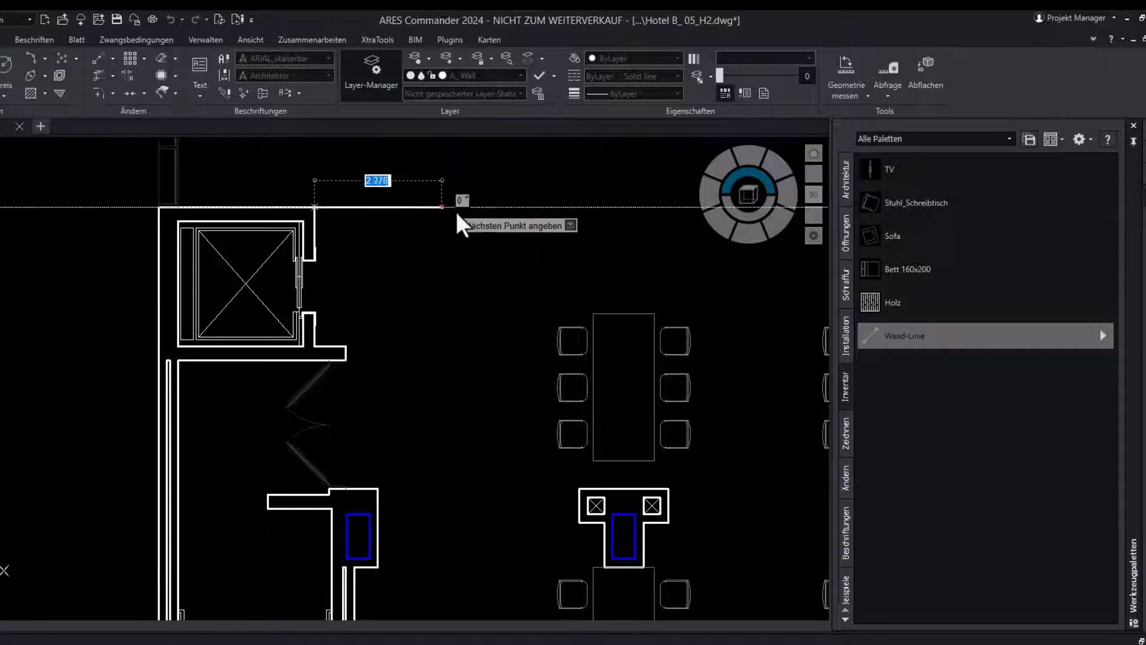
pyautogui.click(491, 207)
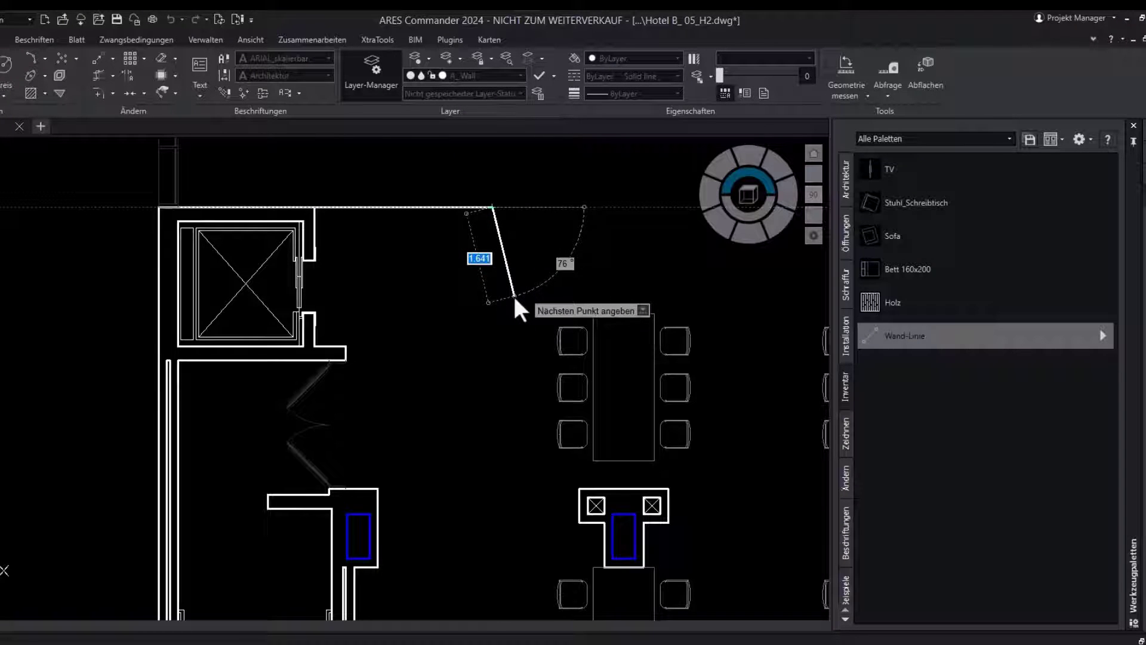
pyautogui.press('Escape')
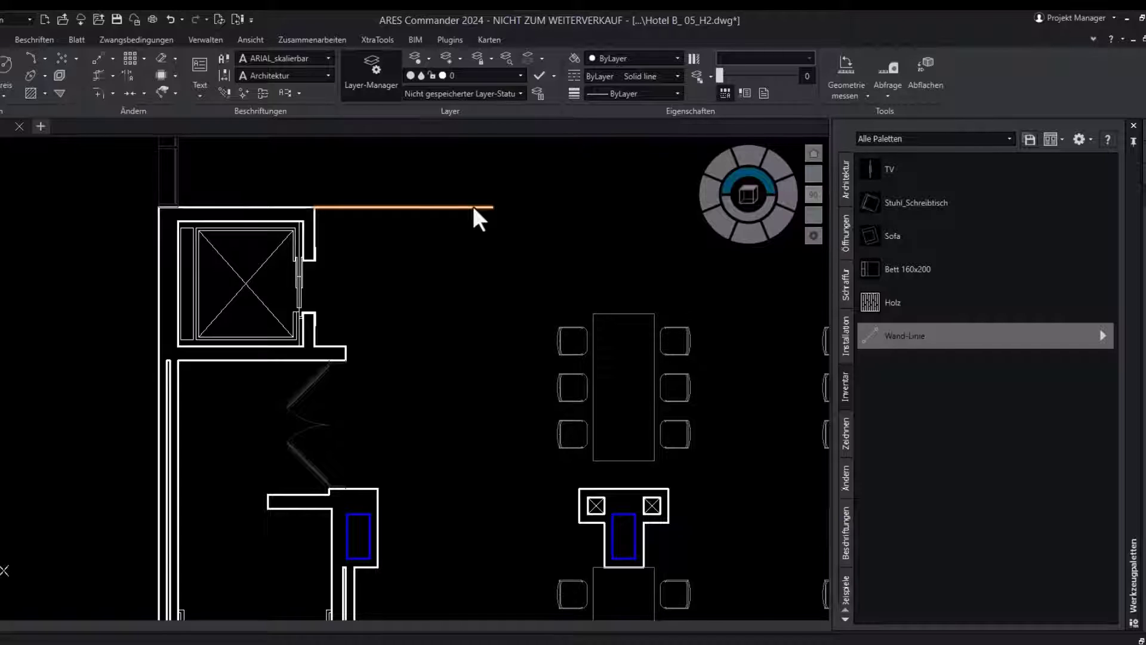
pyautogui.click(474, 208)
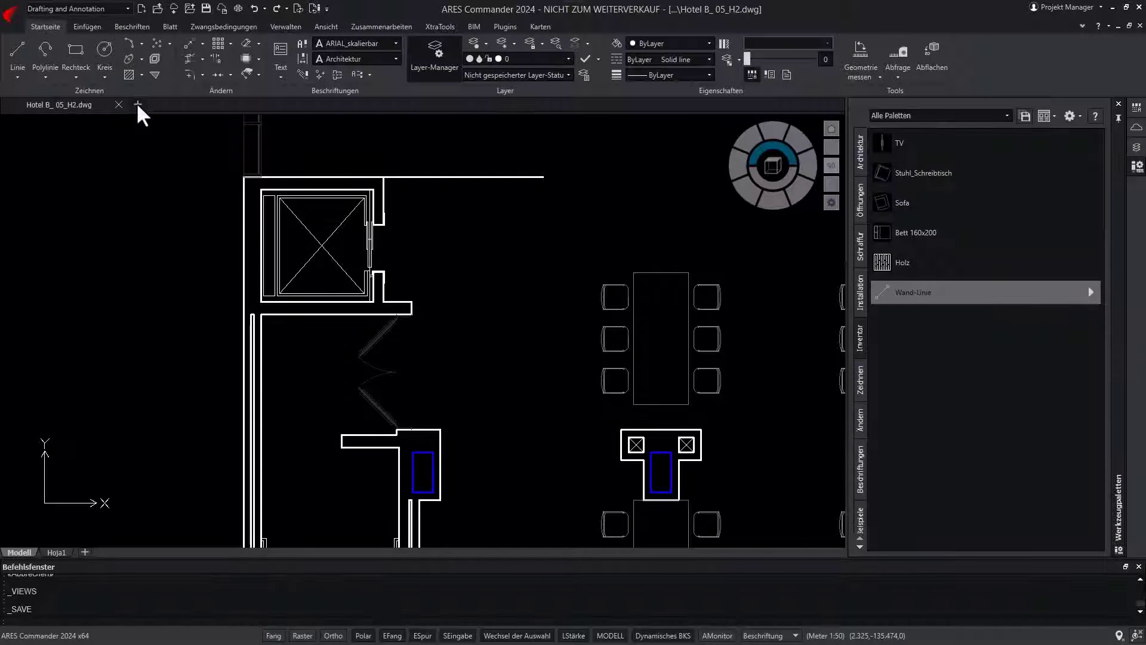
# - In a new drawing on layer 0, draw a stepped wall line with the Wand-Linie tool
pyautogui.click(136, 102)
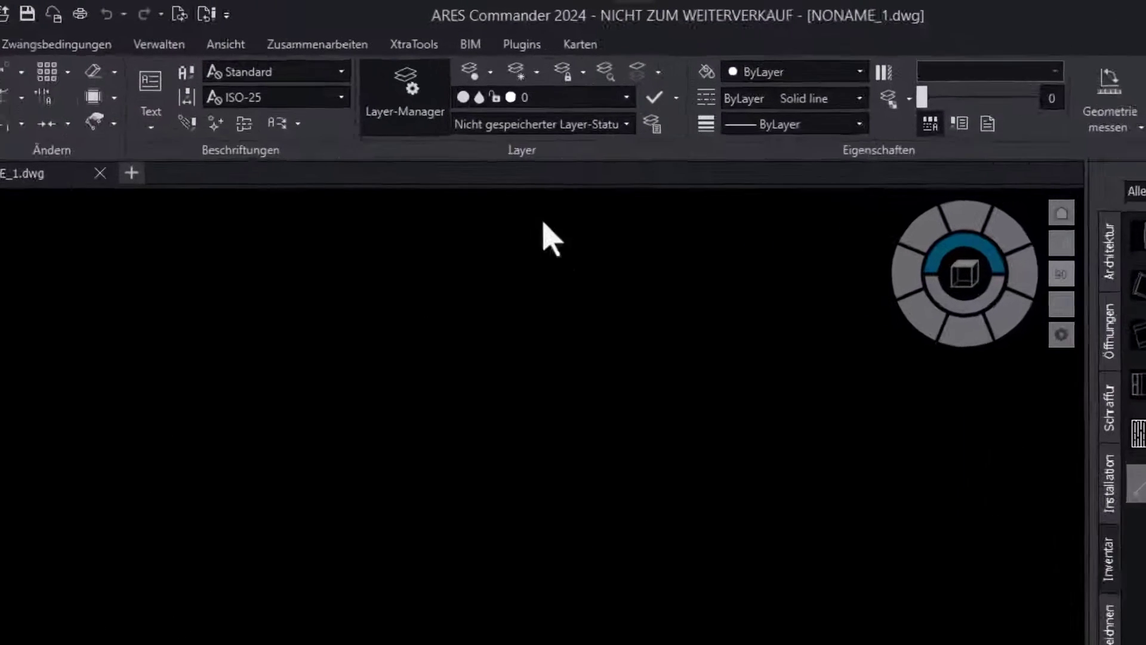
pyautogui.click(568, 59)
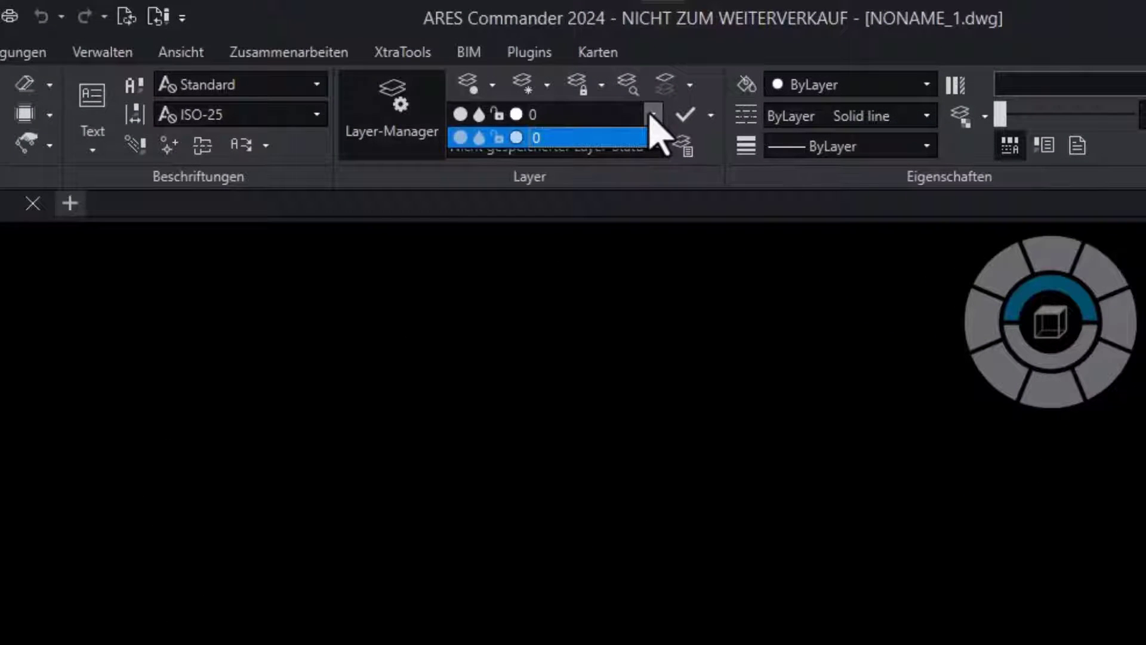
pyautogui.click(650, 114)
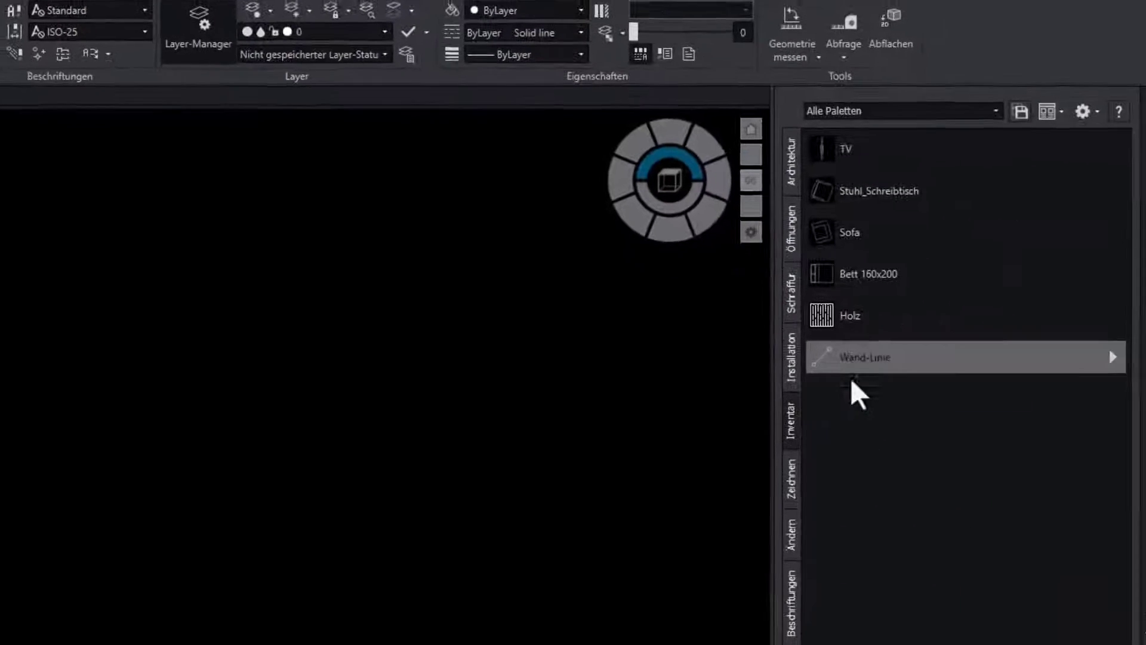
pyautogui.click(854, 357)
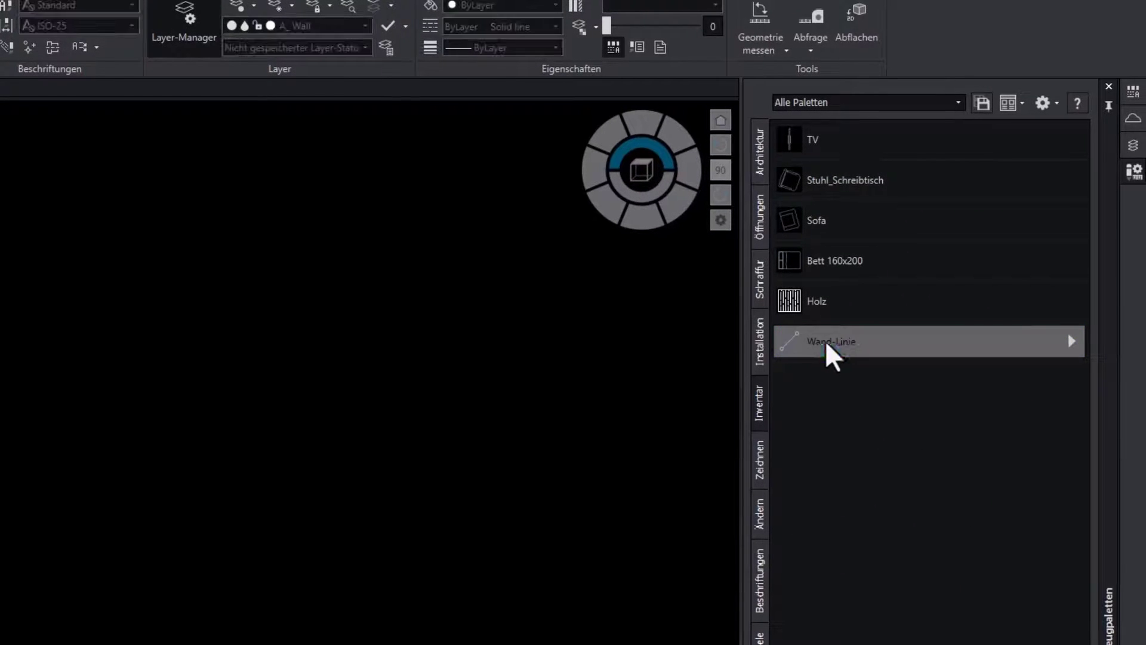
pyautogui.click(68, 355)
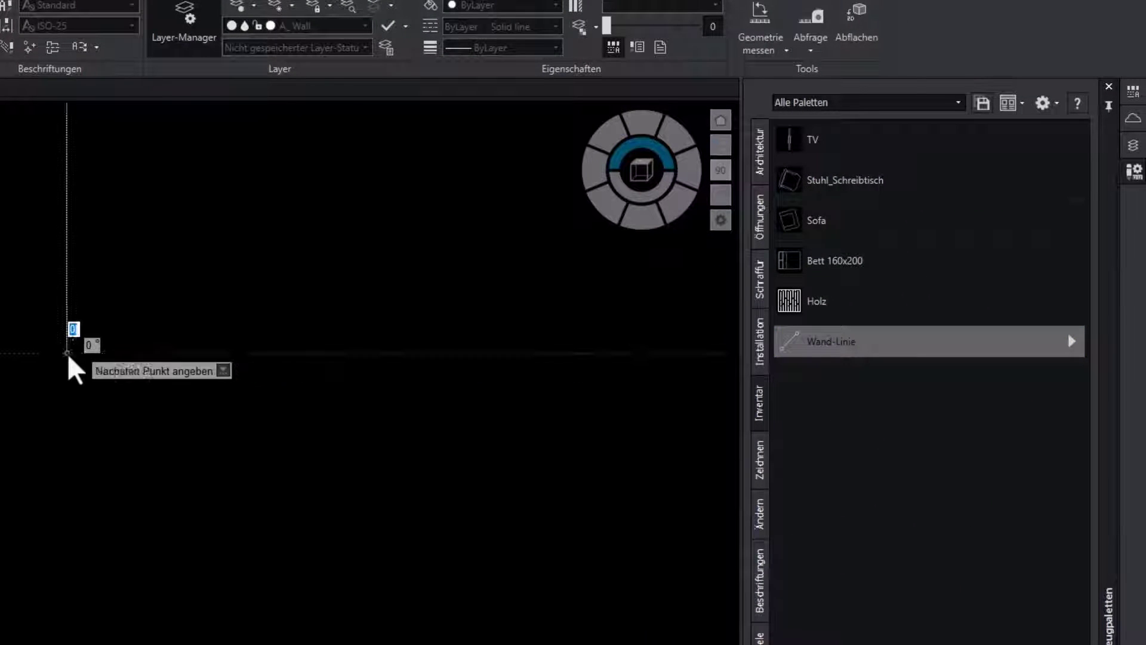
pyautogui.click(158, 354)
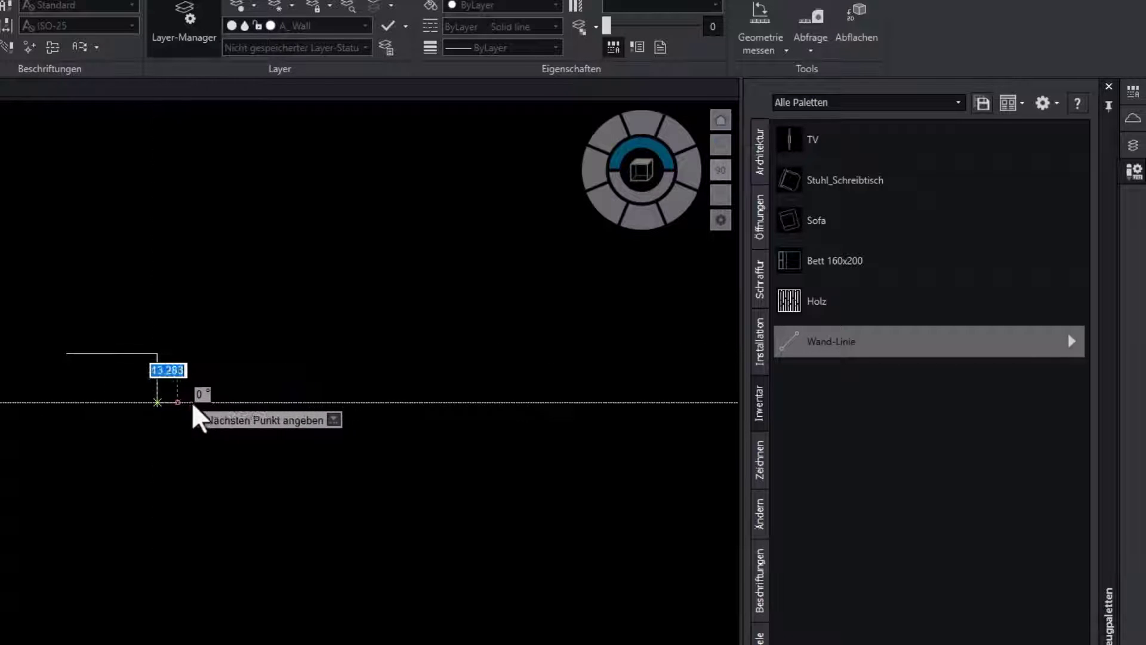
pyautogui.click(239, 403)
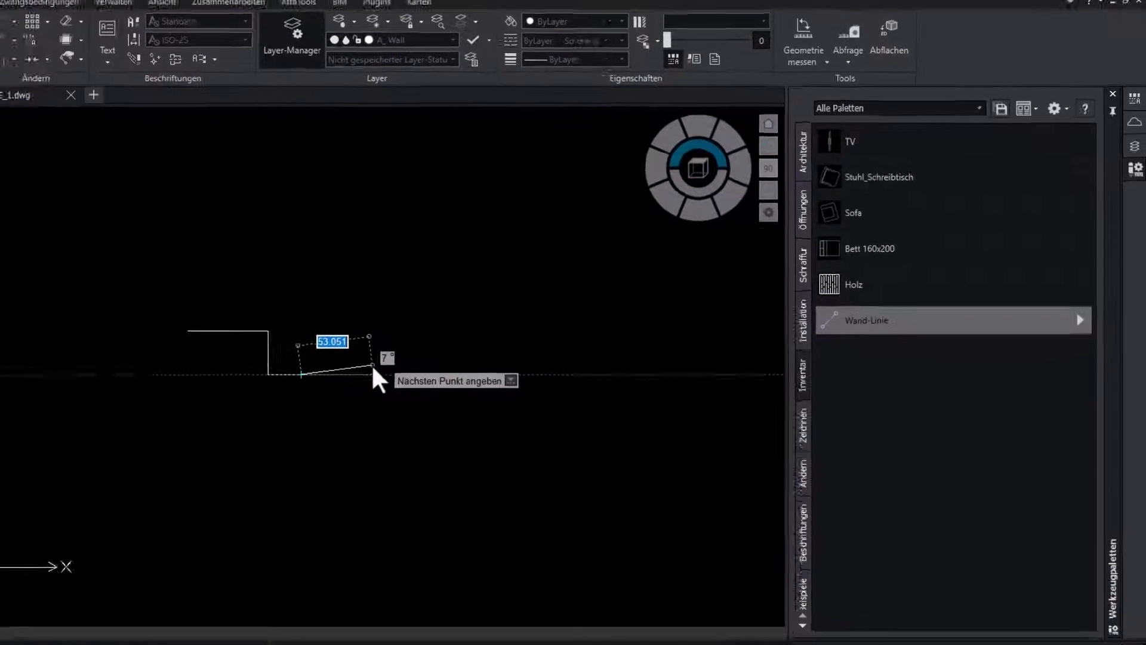
pyautogui.press('Return')
# - Check the top wall's layer and turn on LStärke to show real line thickness
pyautogui.scroll(3, 401, 315)
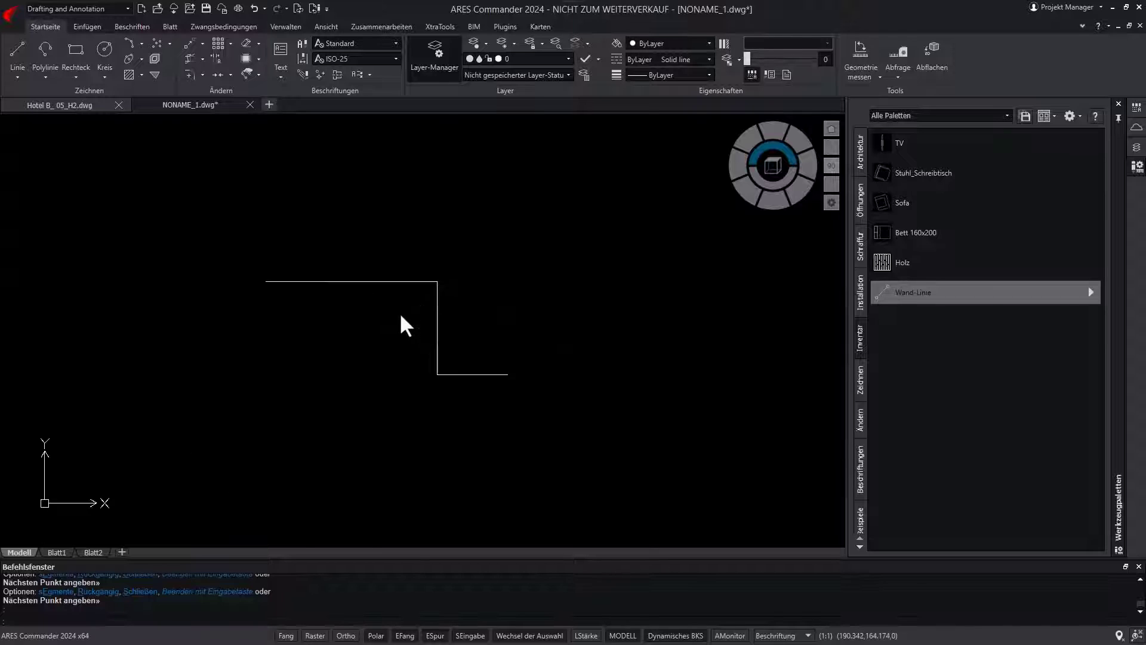
pyautogui.scroll(2, 401, 307)
pyautogui.scroll(2, 418, 292)
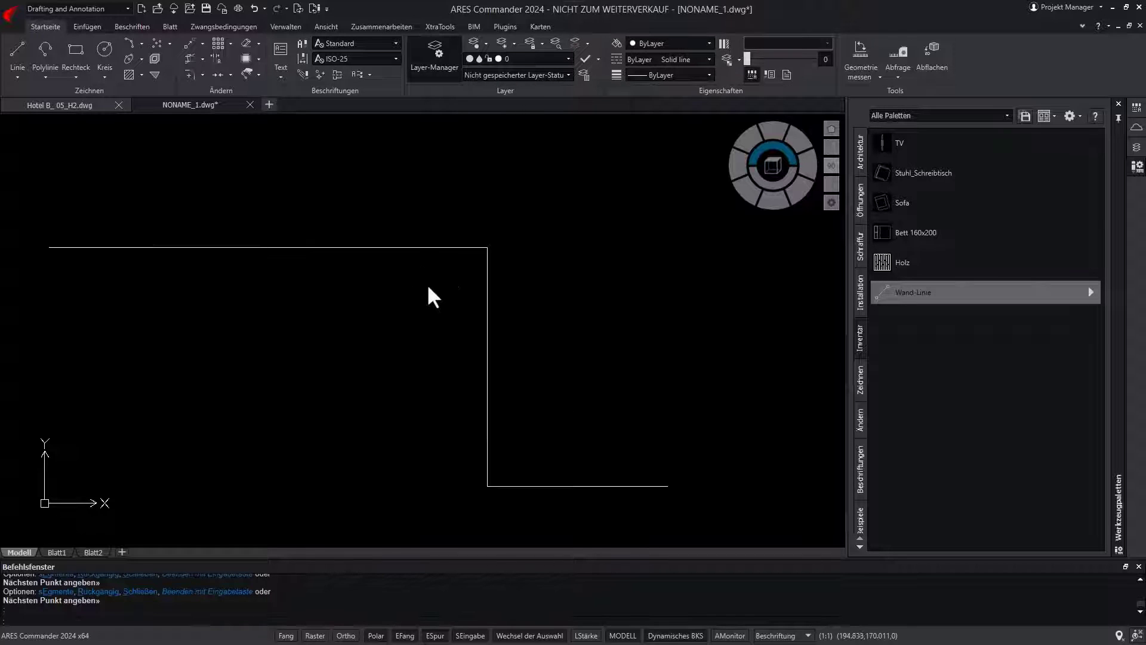
pyautogui.click(432, 248)
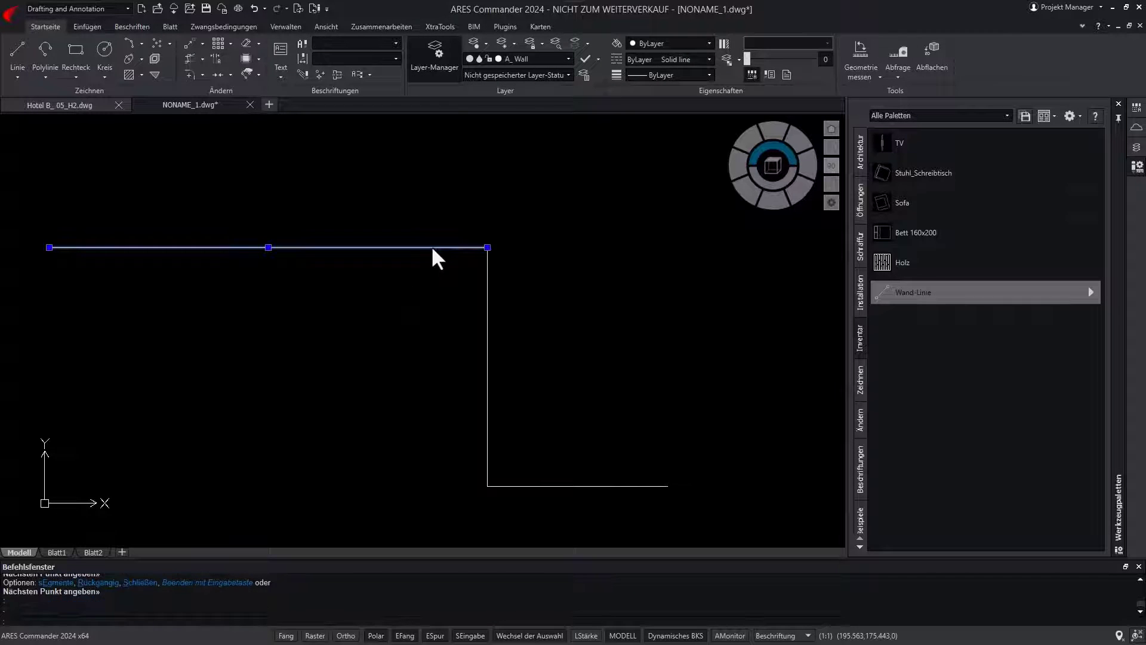
pyautogui.click(591, 636)
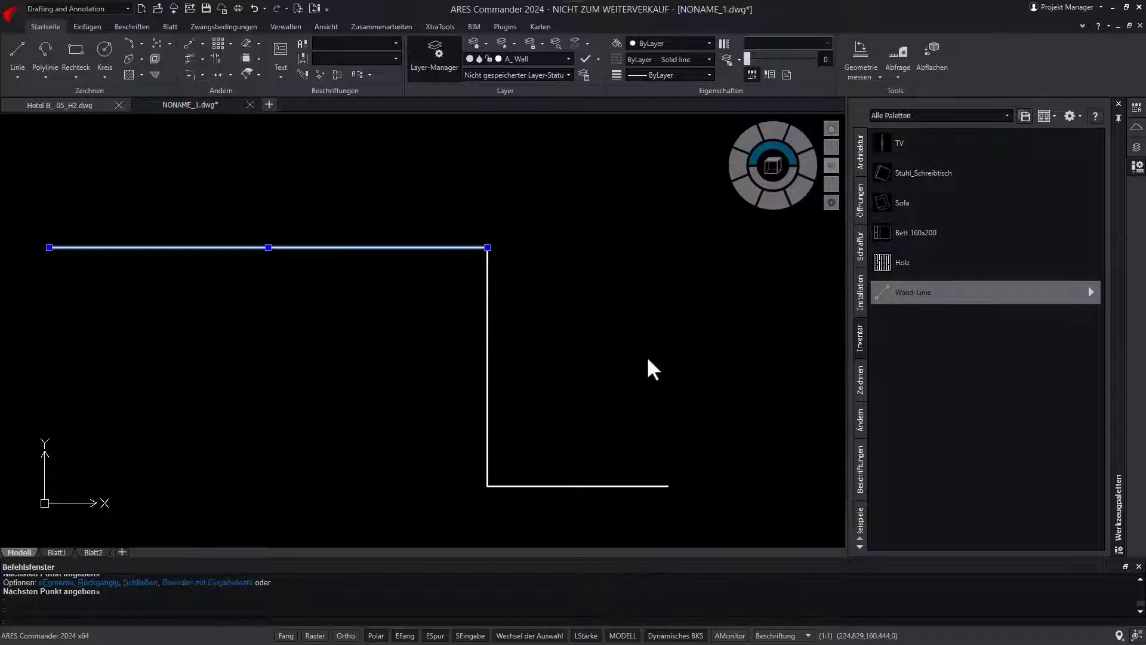
# - Add the gym machine block as tool U381_Flatten2 with Hotel B_ 05_H2.dwg as source drawing
pyautogui.click(568, 59)
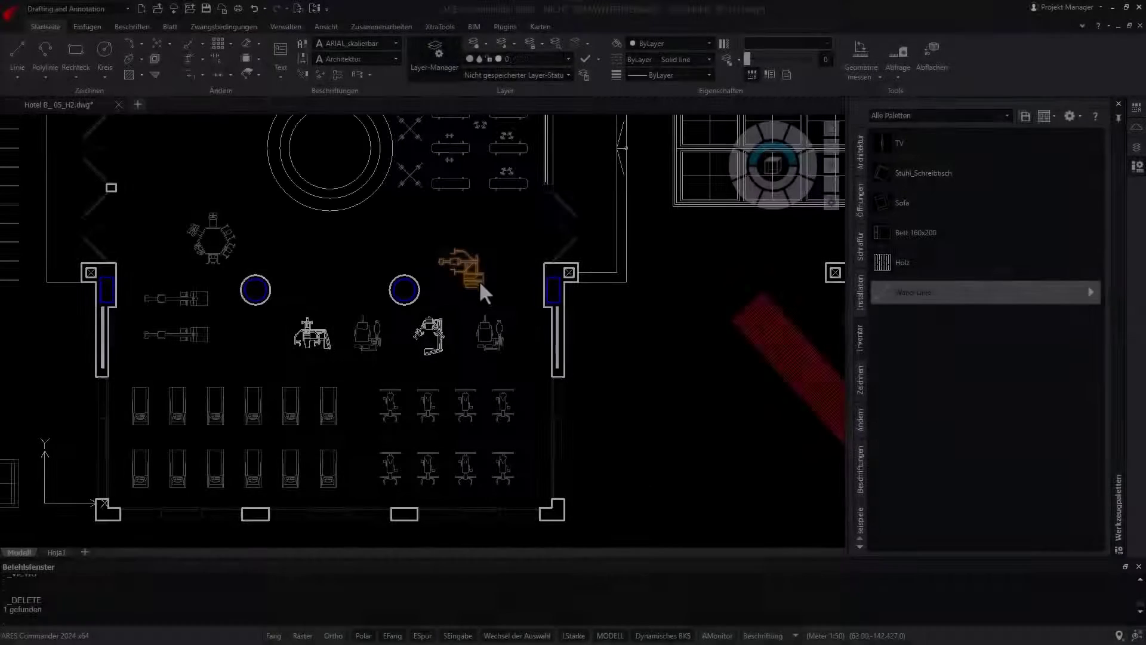
pyautogui.moveTo(468, 281)
pyautogui.mouseDown()
pyautogui.moveTo(968, 375)
pyautogui.moveTo(968, 388)
pyautogui.mouseUp()
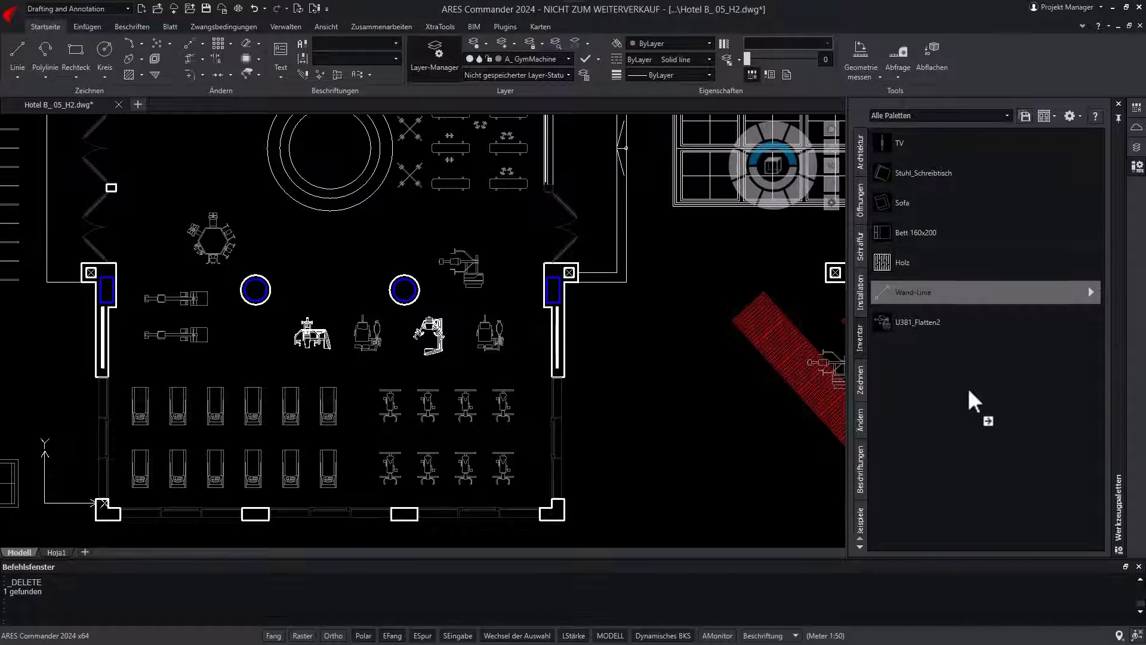
pyautogui.click(920, 316)
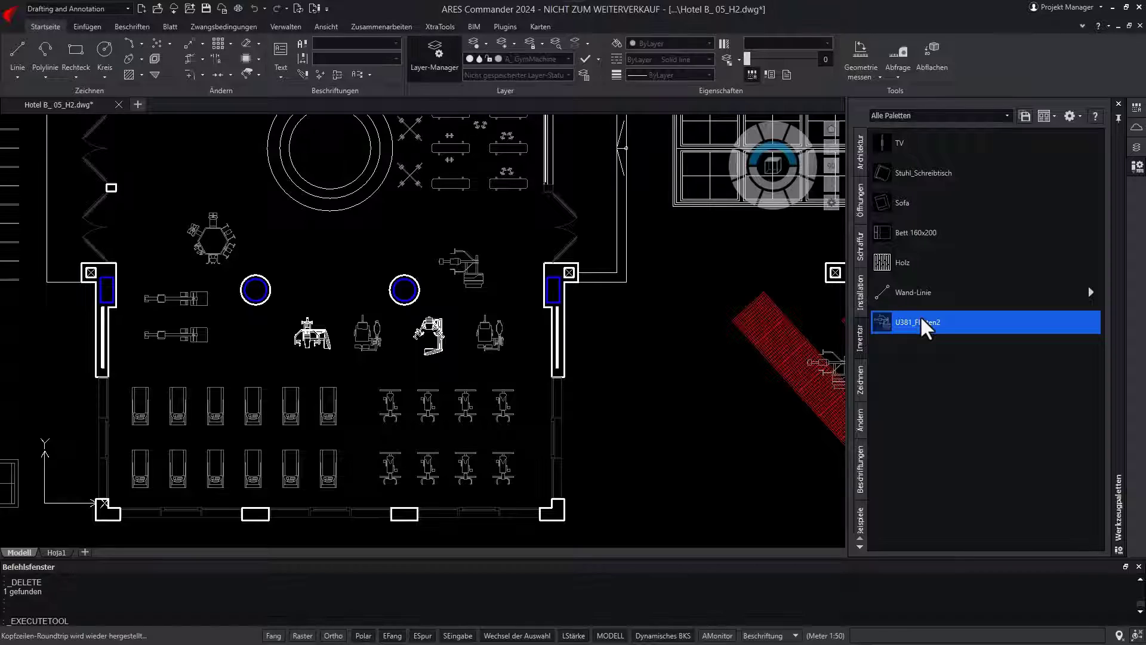
pyautogui.rightClick(919, 316)
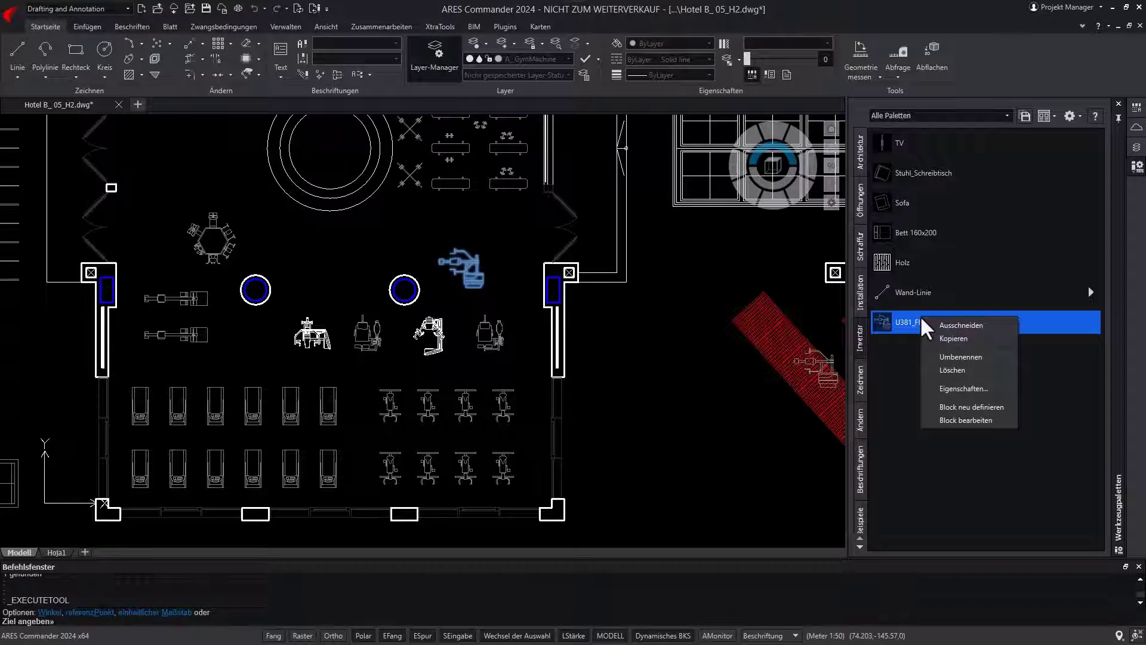
pyautogui.click(955, 388)
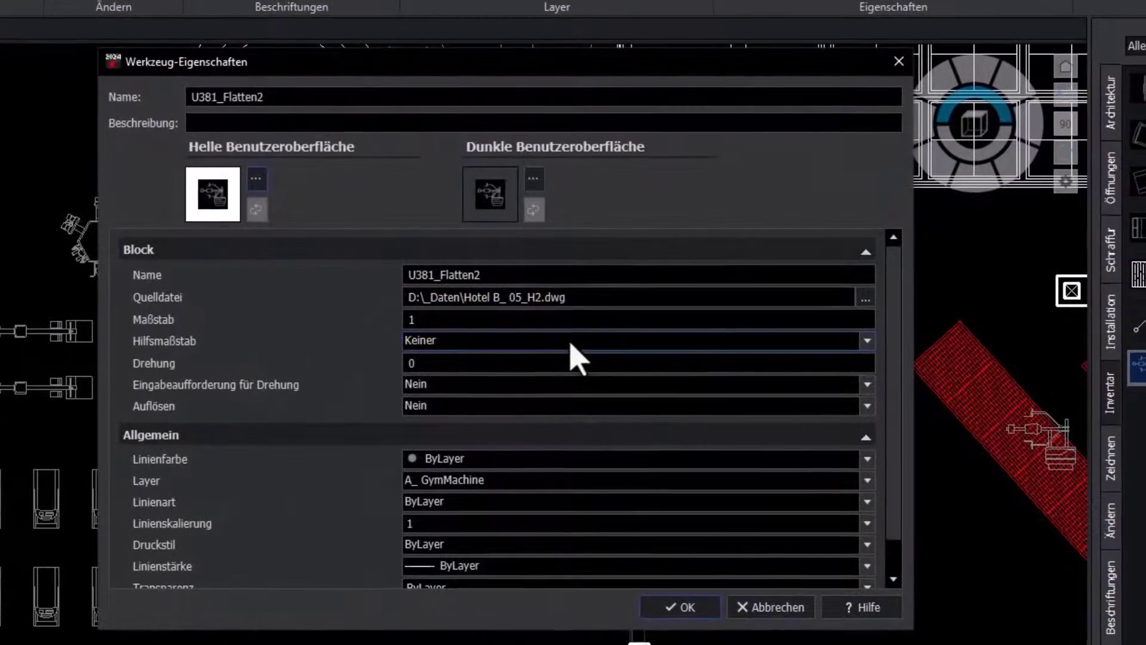
pyautogui.click(866, 298)
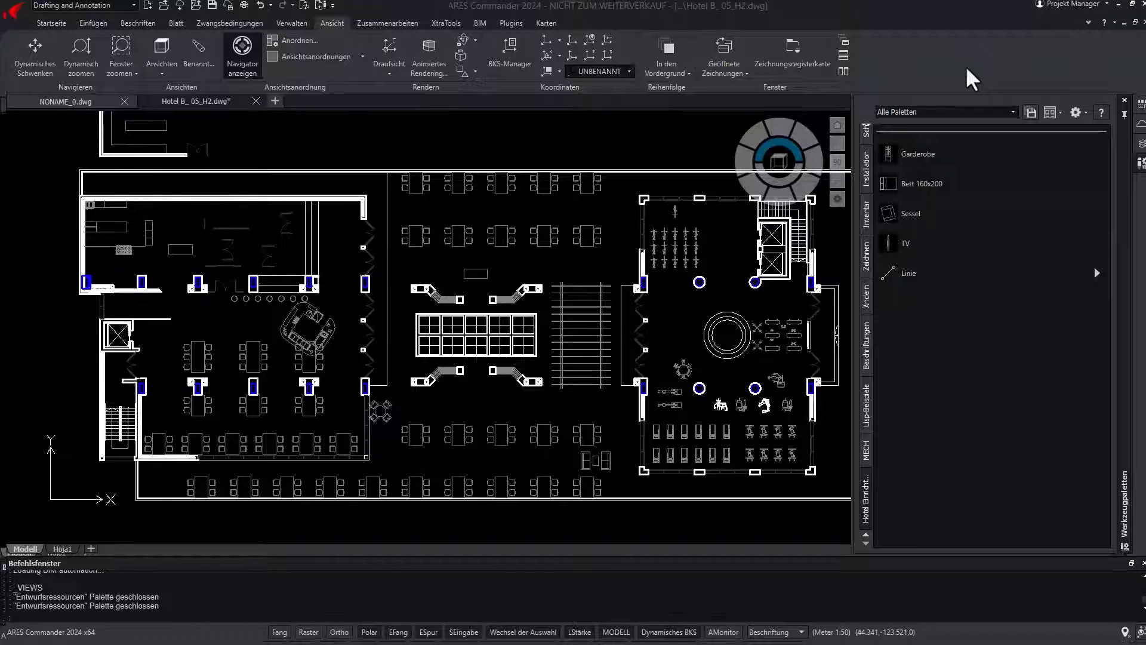
# - Drag the Mann2 block from Menschen_2.dwg in Entwurfsressourcen onto the hotel furniture palette
pyautogui.rightClick(967, 68)
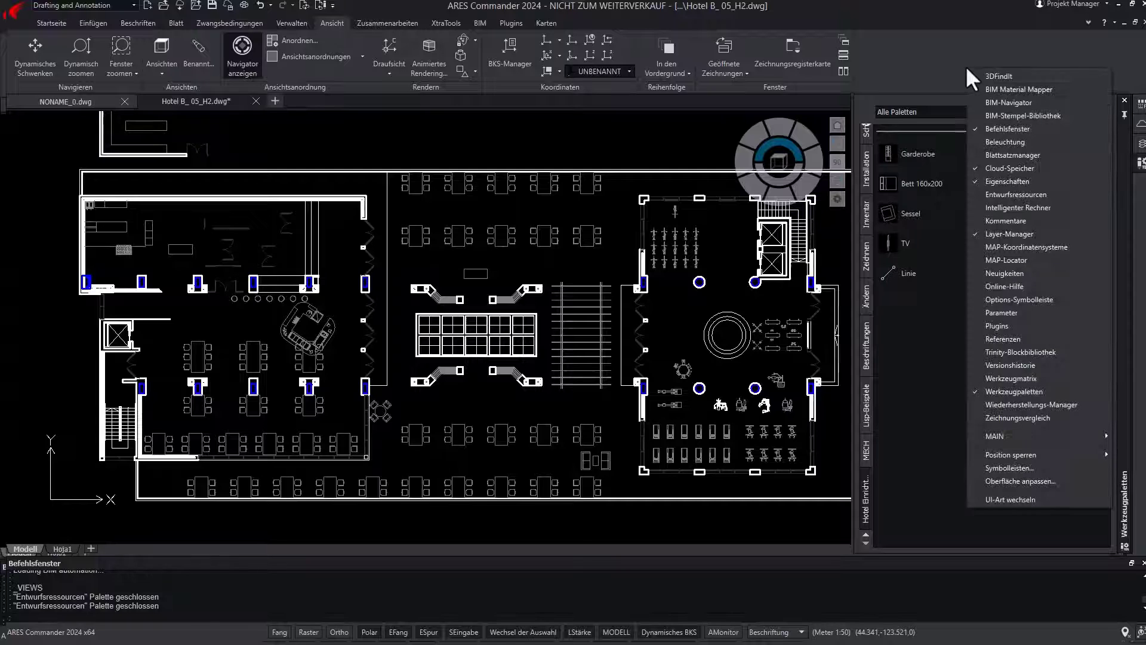
pyautogui.click(996, 194)
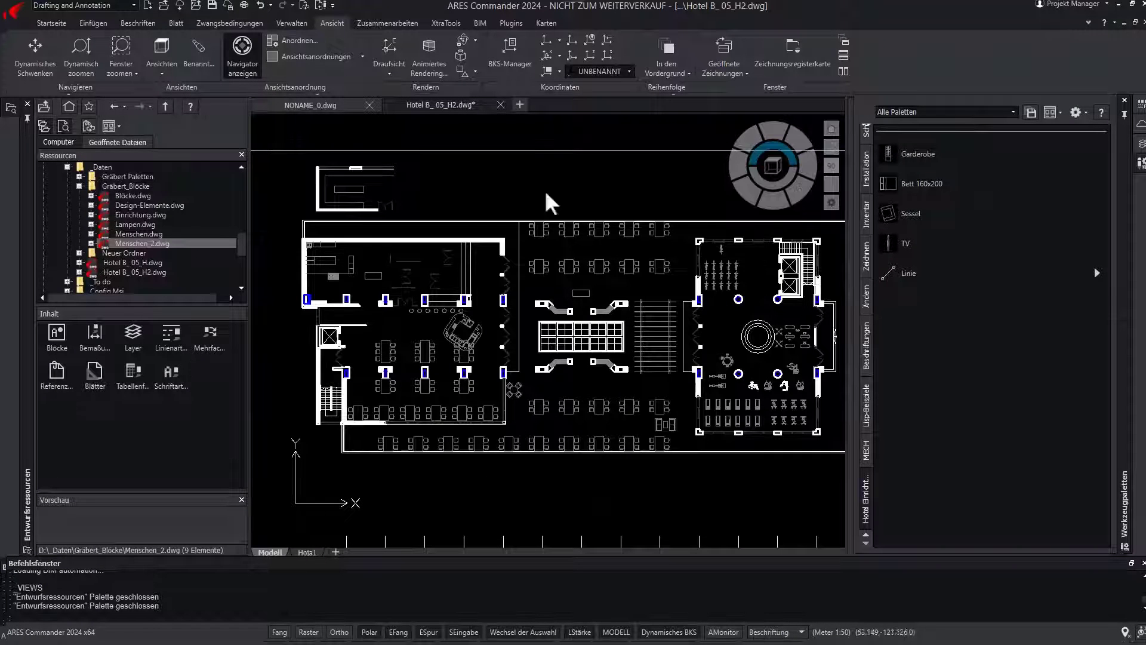
pyautogui.click(91, 243)
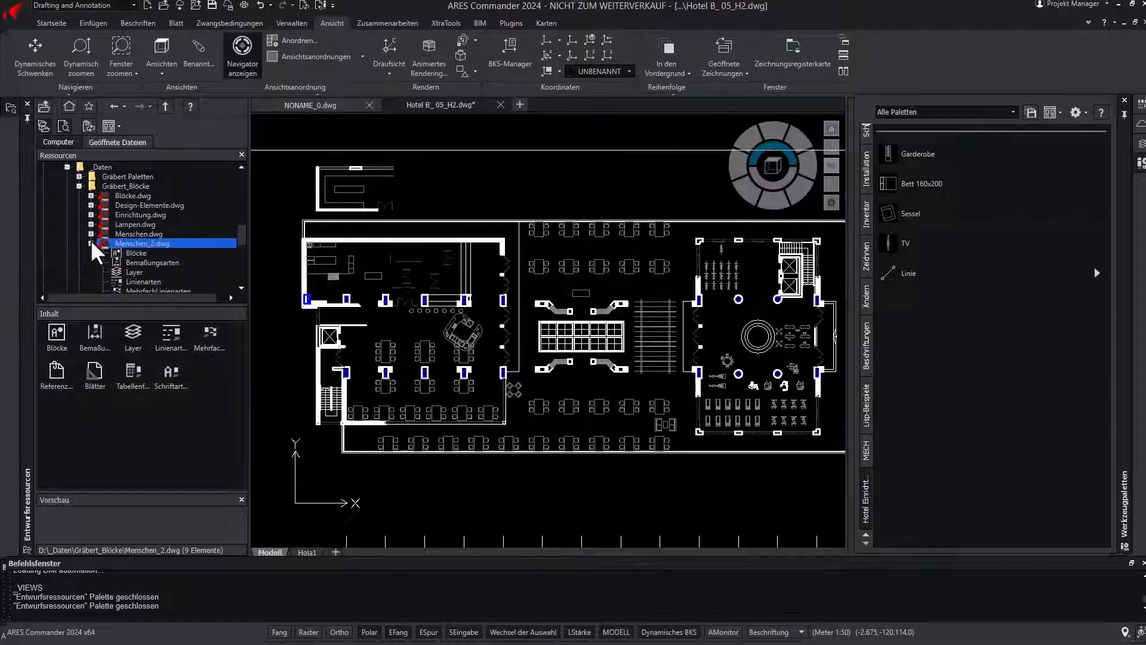
pyautogui.click(136, 253)
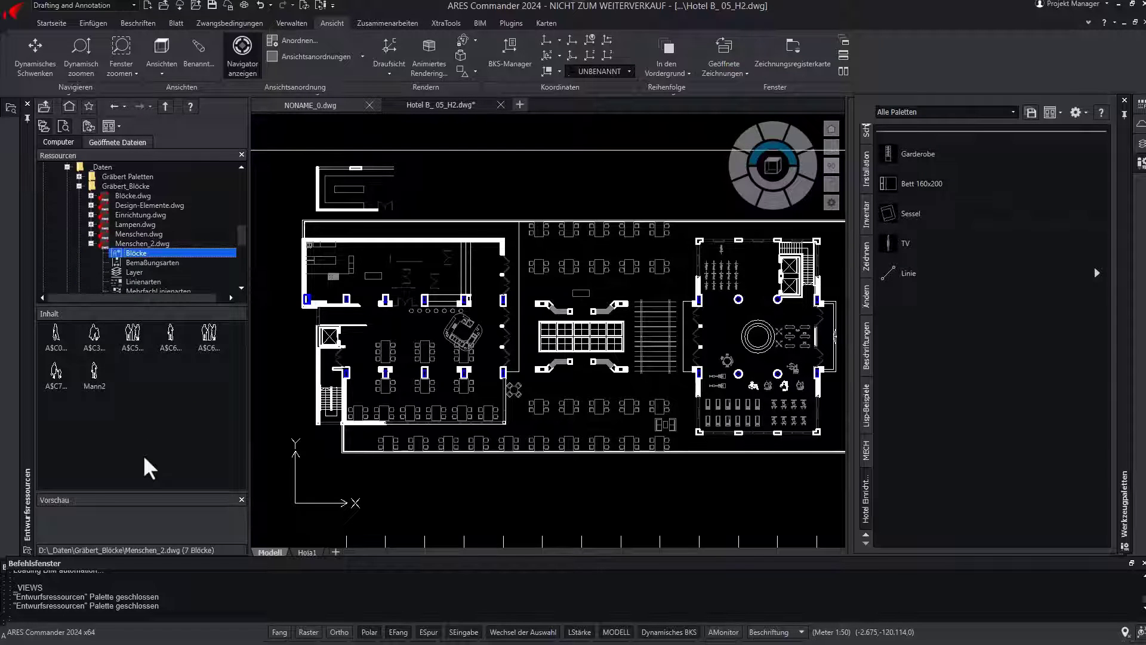
pyautogui.click(95, 371)
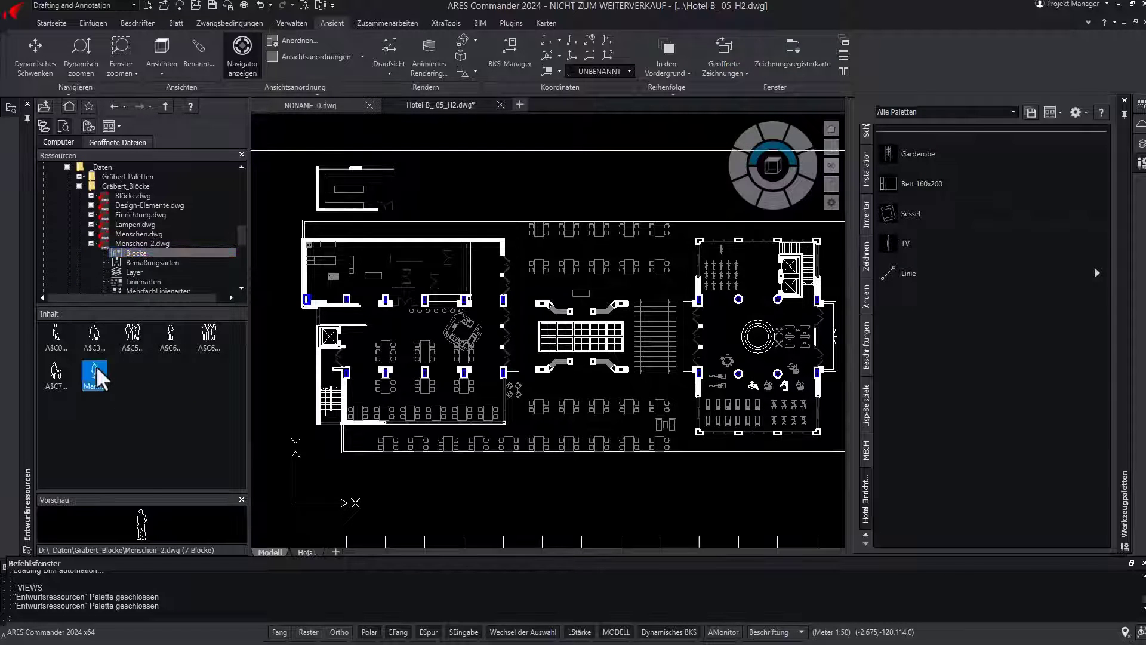
pyautogui.moveTo(138, 487); pyautogui.dragTo(127, 445)
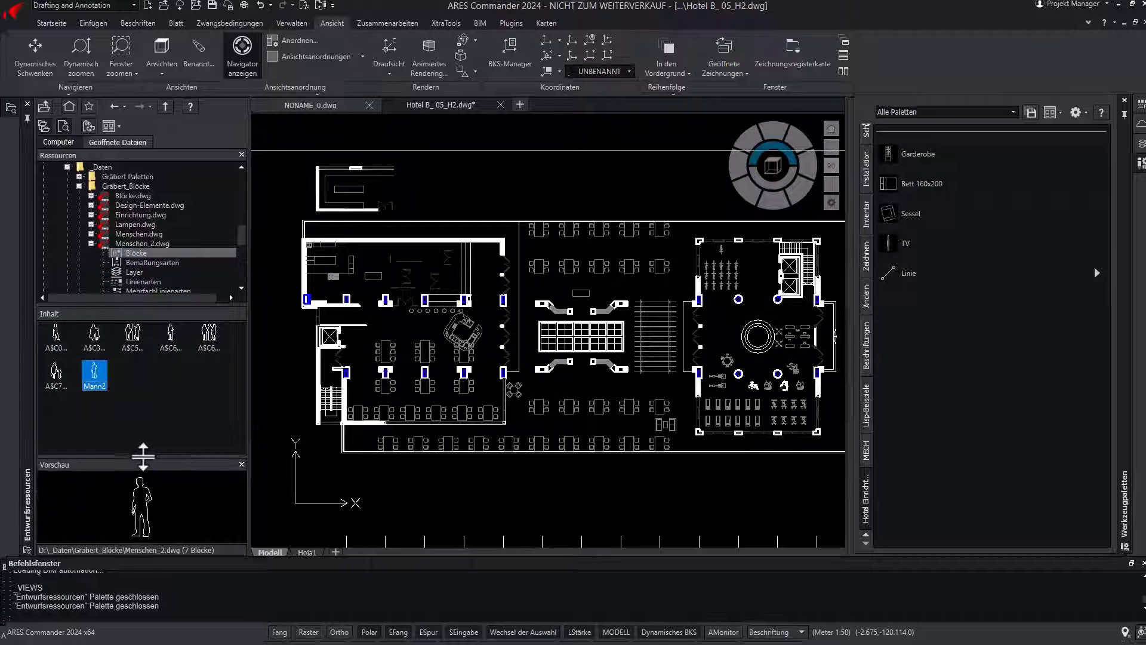
pyautogui.moveTo(94, 368); pyautogui.dragTo(948, 378)
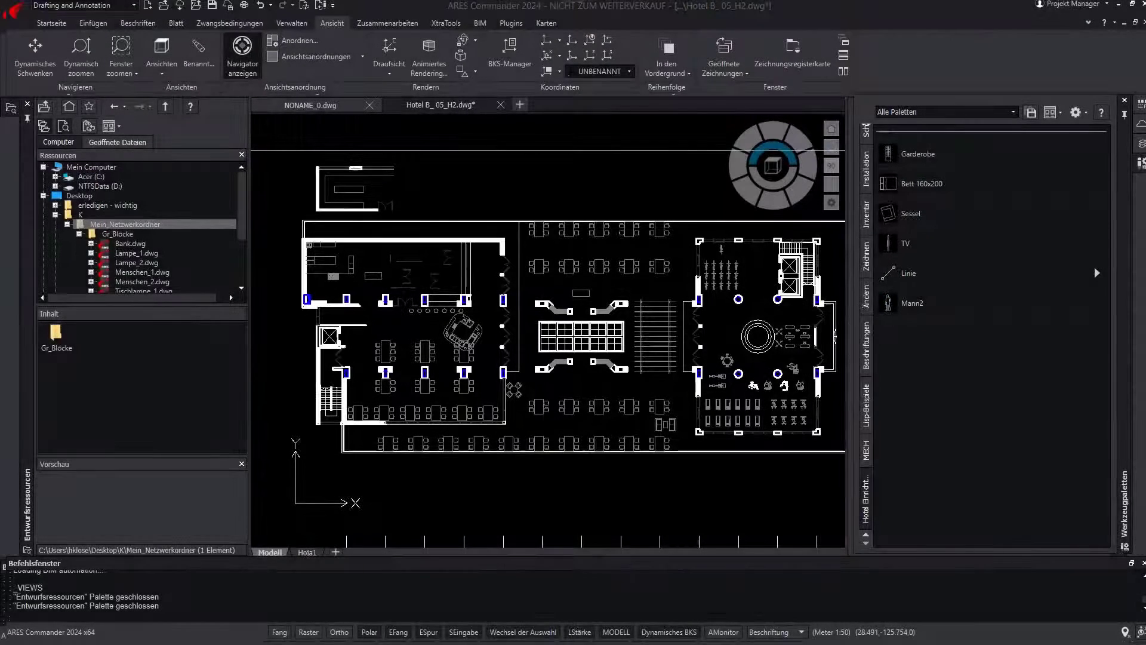
# - Generate a Gr_Blöcke palette holding its benches, lamps, people, table lamps and doors
pyautogui.click(138, 233)
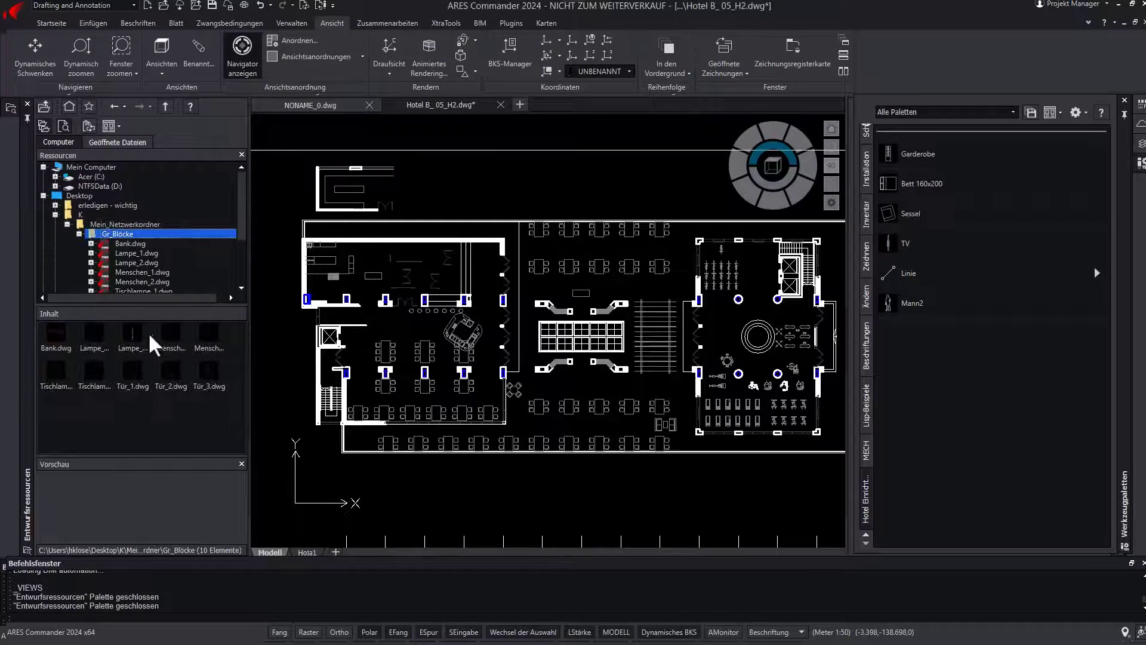
pyautogui.rightClick(184, 233)
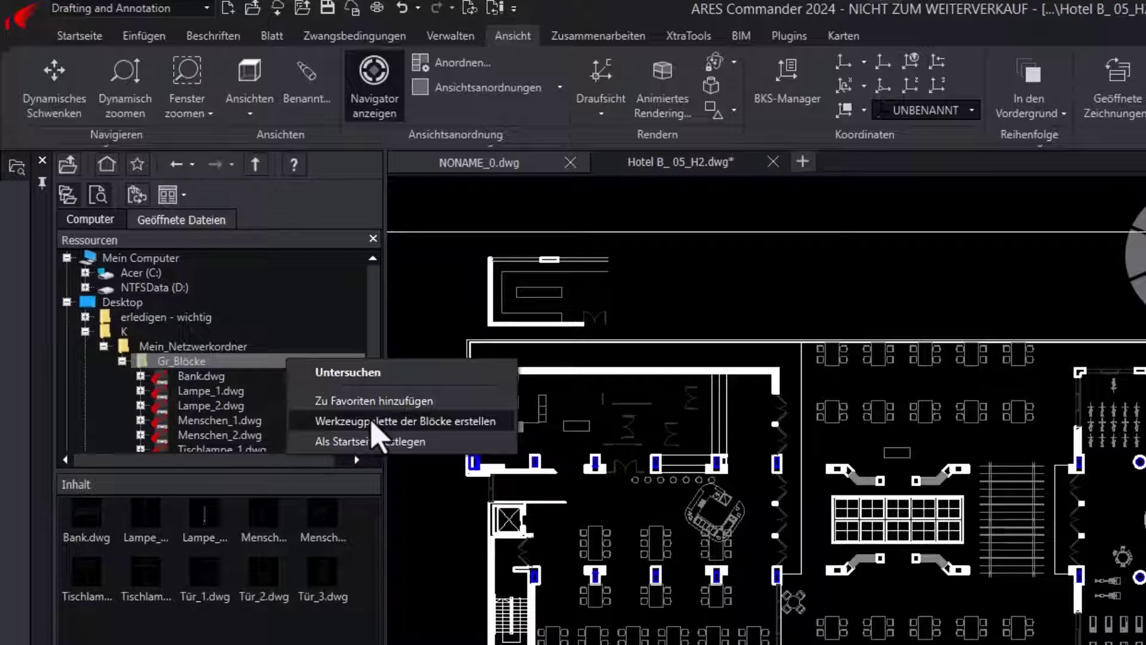
pyautogui.click(373, 421)
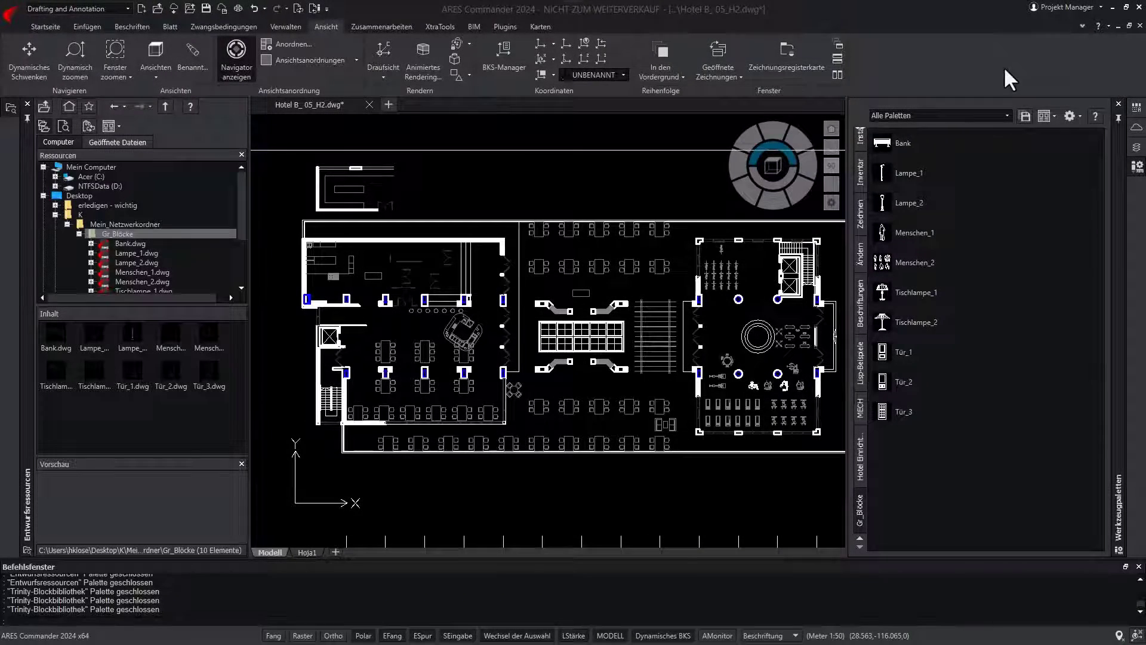
pyautogui.rightClick(1004, 66)
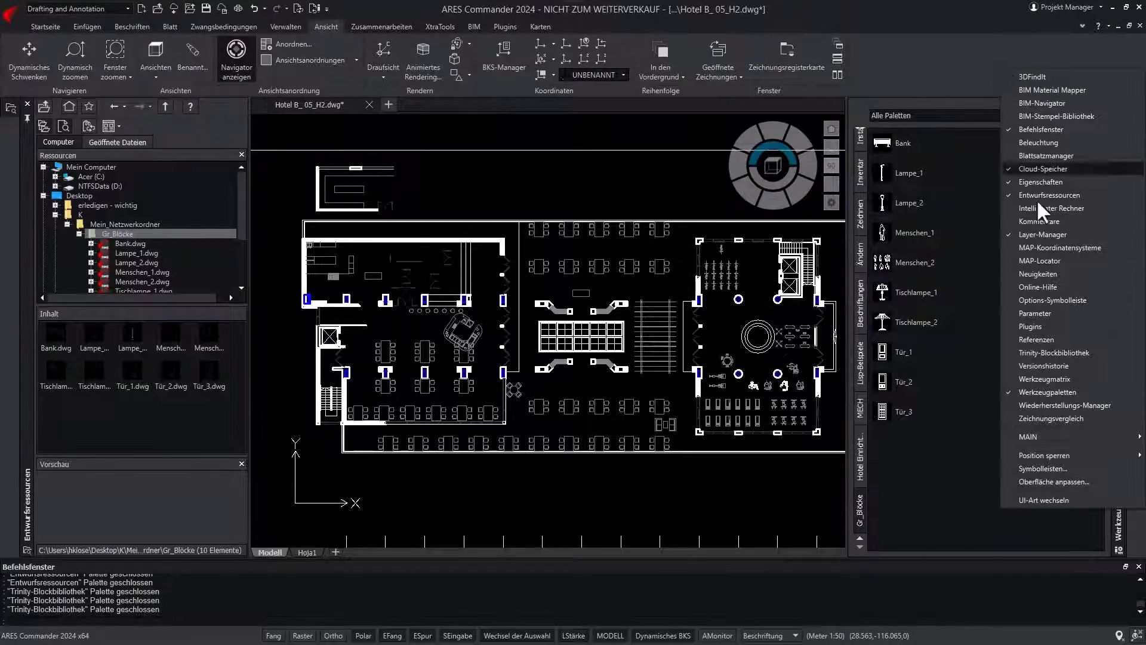
pyautogui.click(1054, 352)
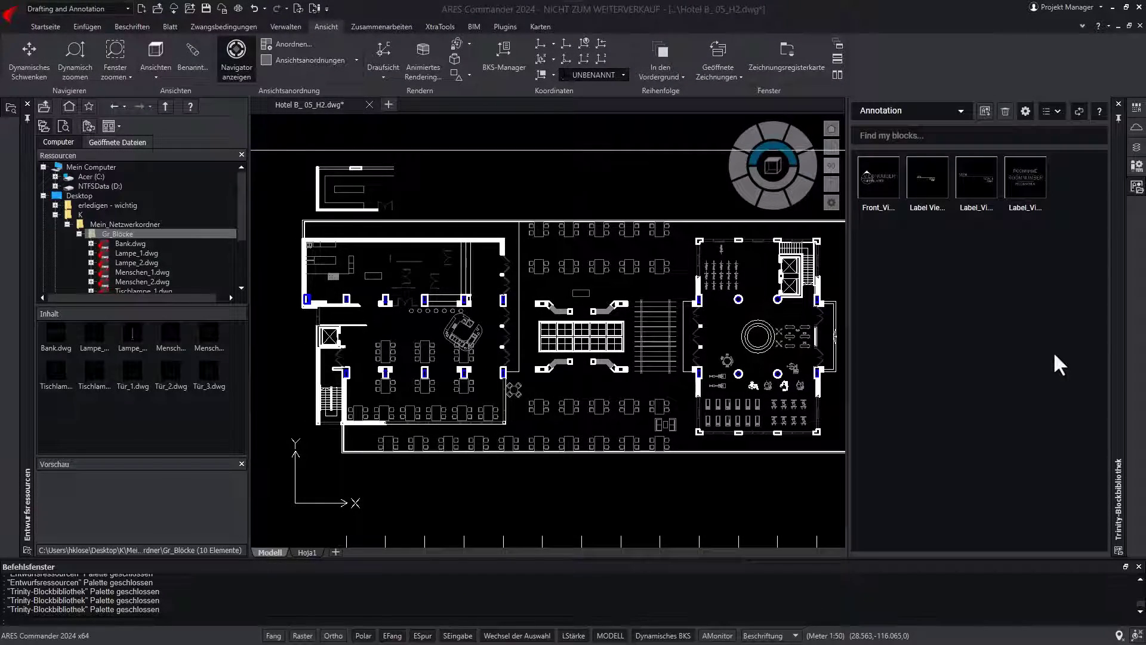
pyautogui.click(961, 112)
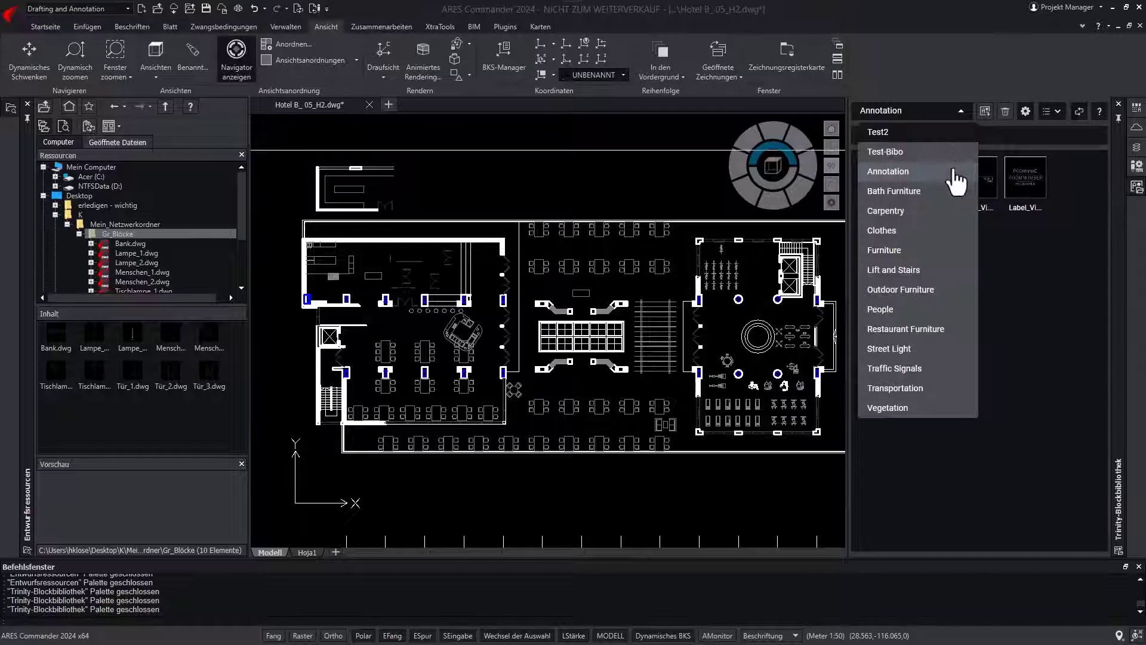
pyautogui.click(943, 350)
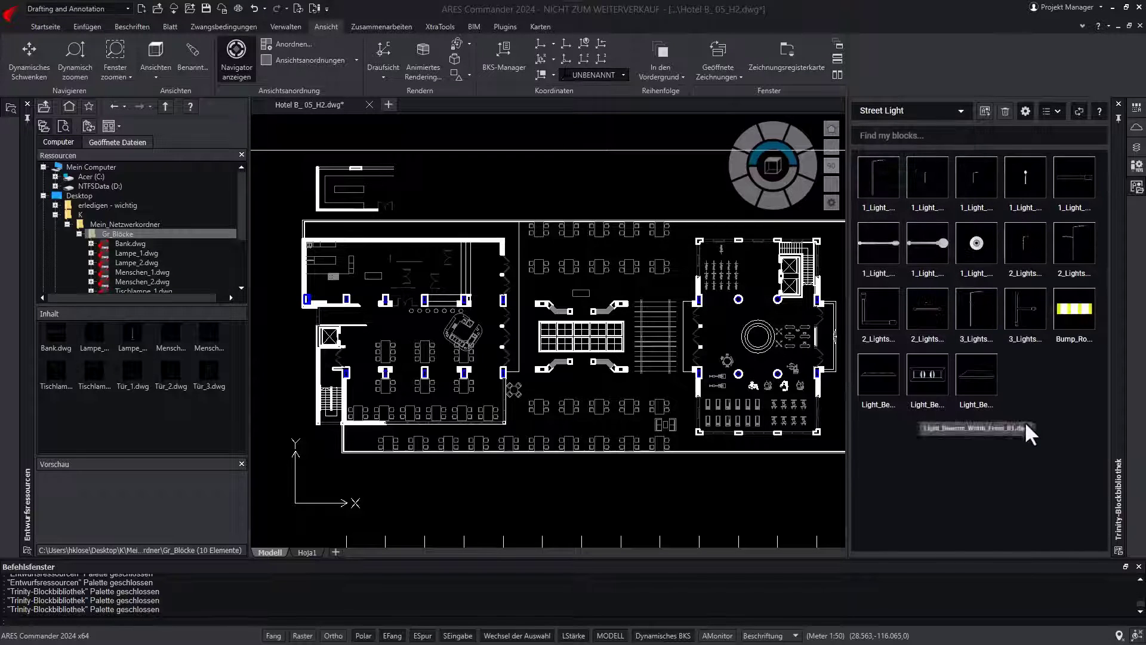
pyautogui.click(960, 111)
pyautogui.click(943, 370)
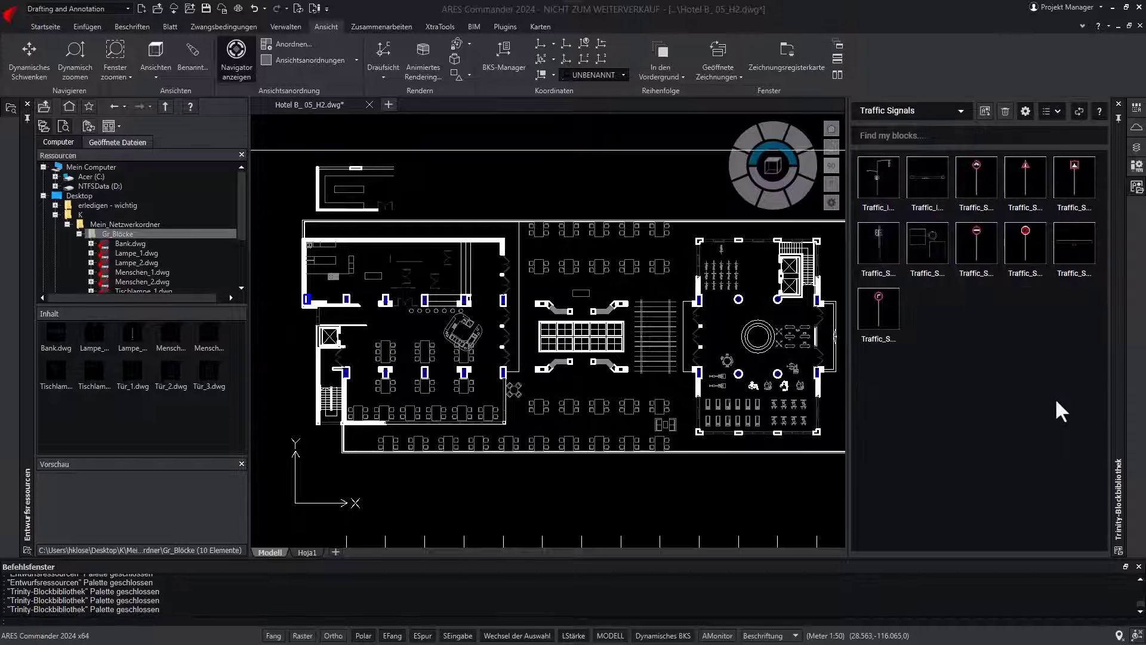
pyautogui.click(961, 111)
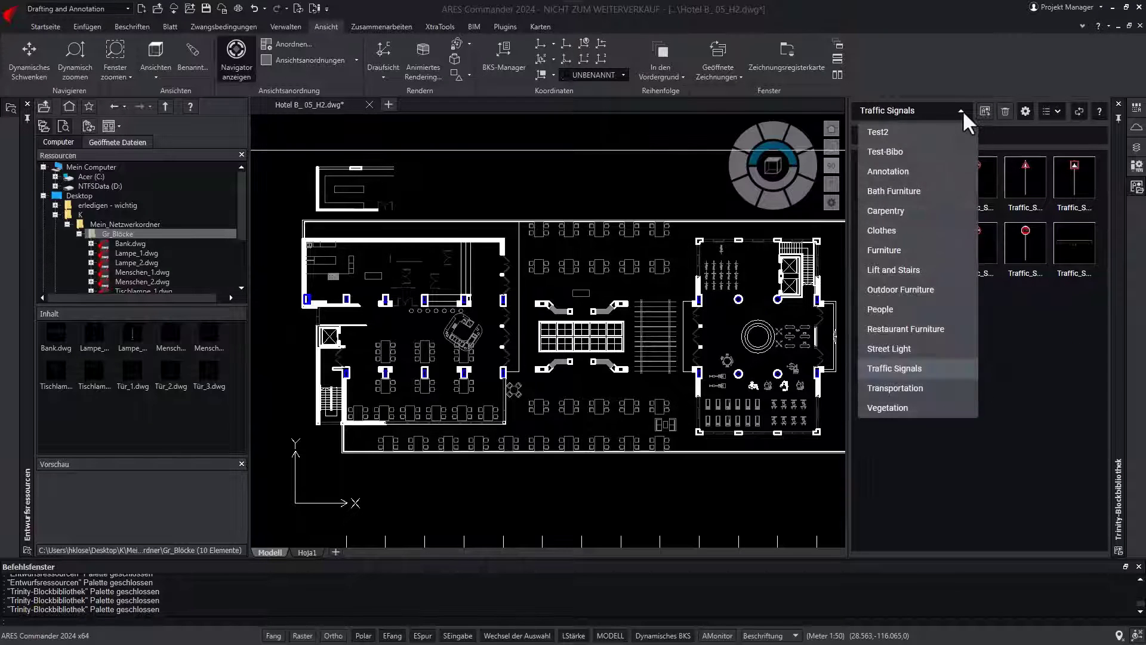
pyautogui.click(964, 389)
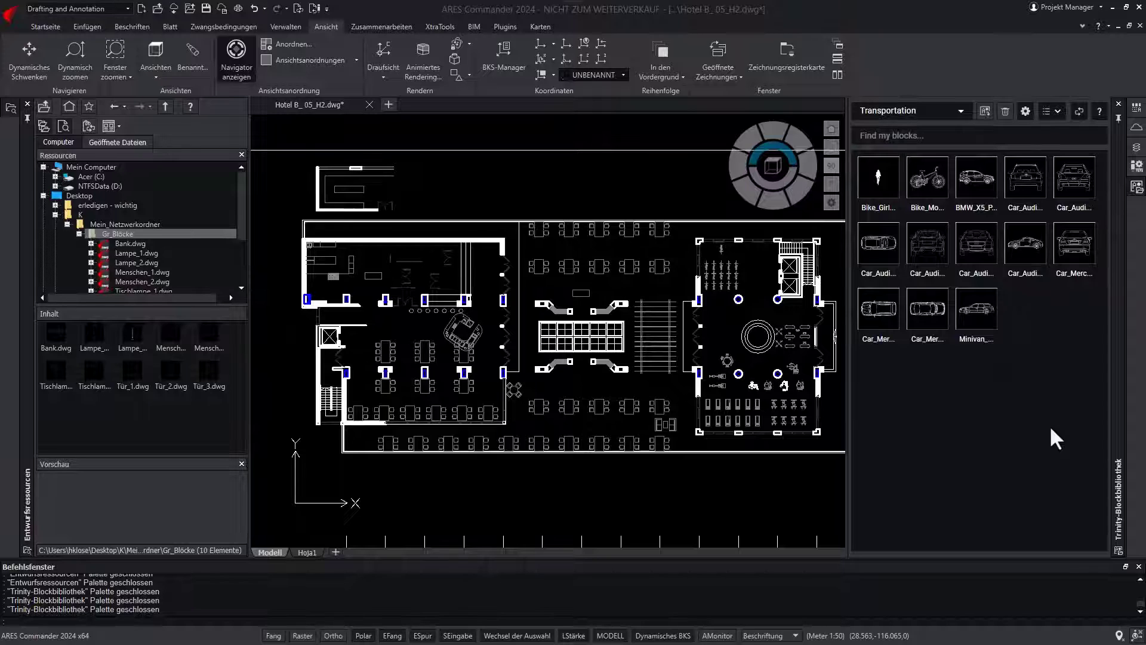
# - Export the Gr_Blöcke palette as the .xtp file 'Neue Palette' into the _Daten folder on D
pyautogui.click(1137, 186)
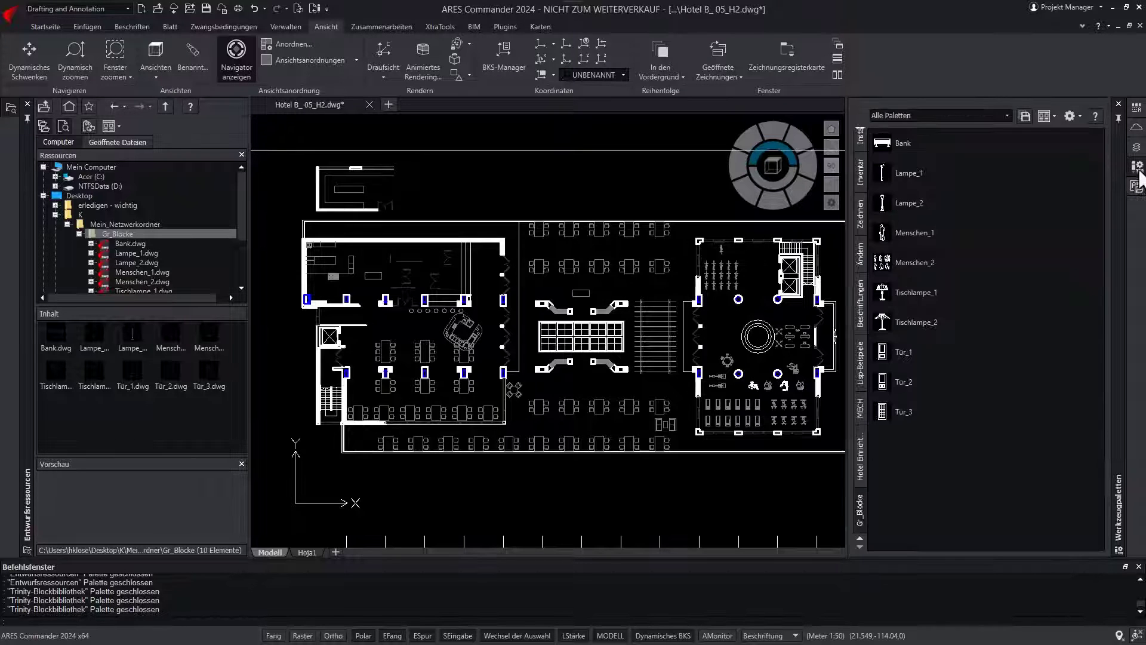
pyautogui.click(1080, 113)
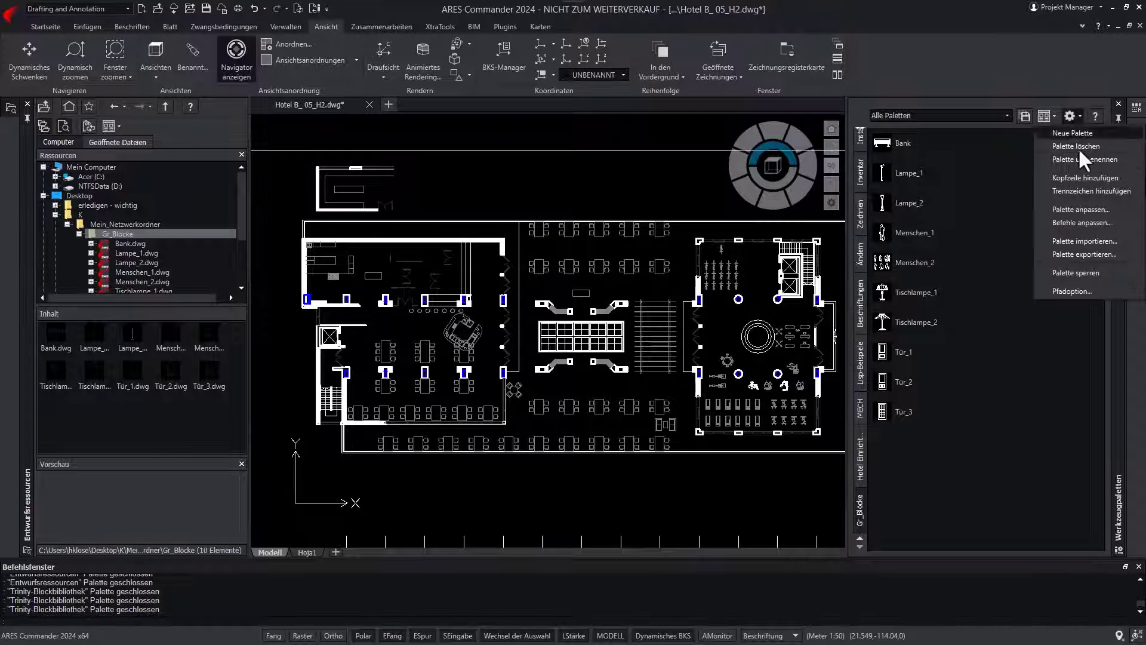
pyautogui.click(1081, 255)
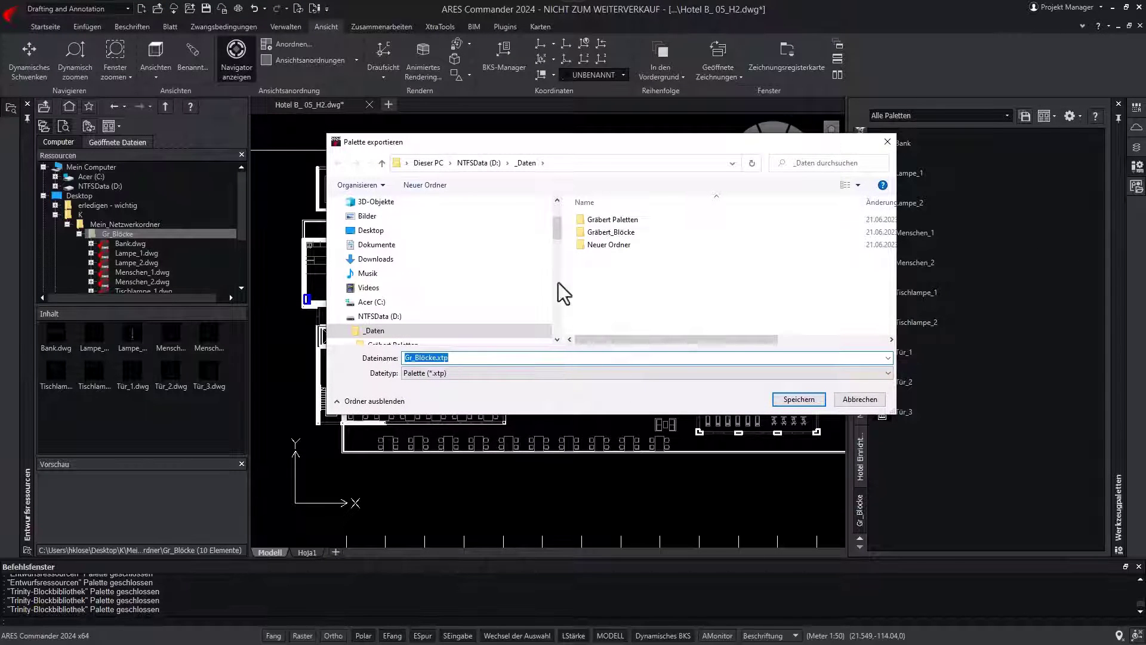
pyautogui.moveTo(447, 269)
pyautogui.write('Neue ')
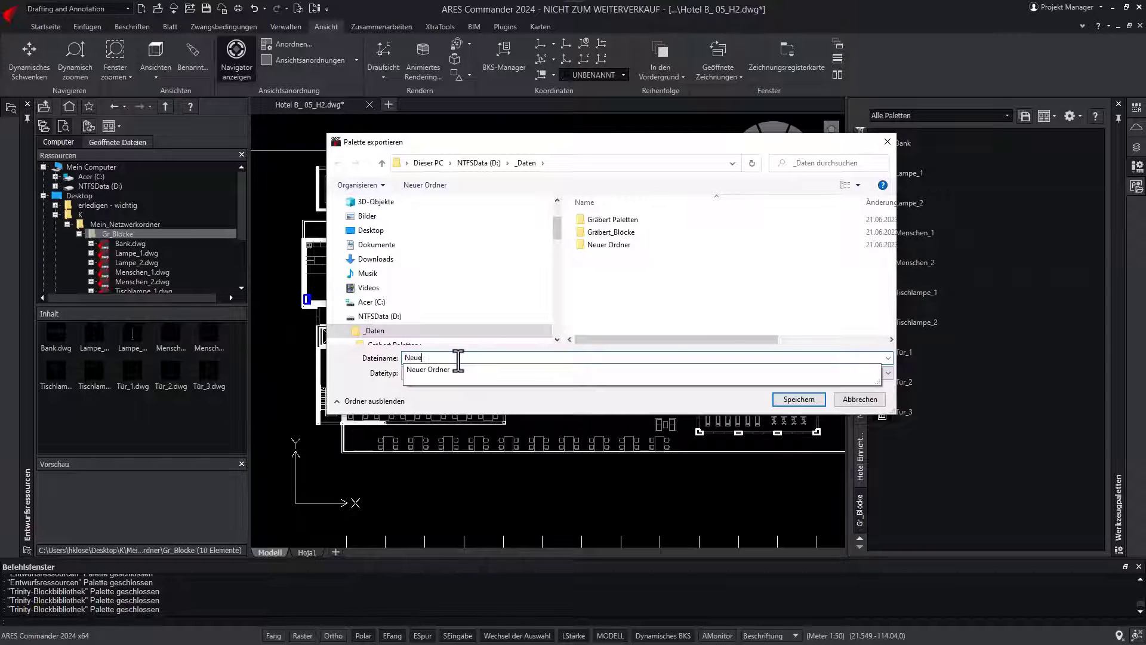
pyautogui.write('Palette')
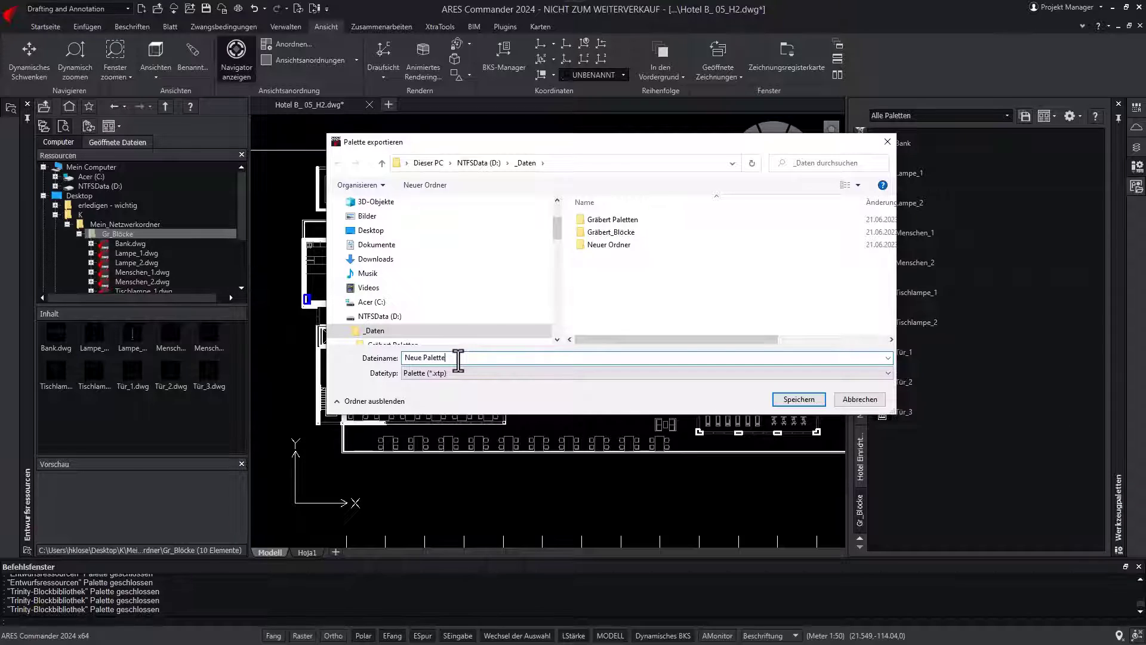
pyautogui.press('Return')
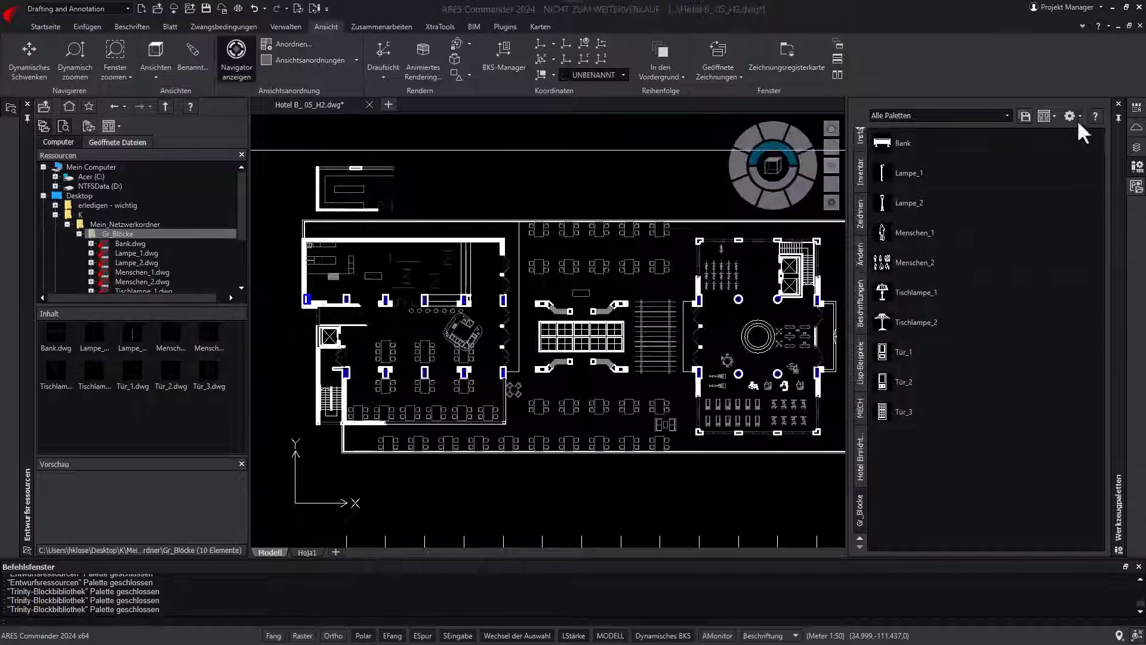
pyautogui.click(1079, 115)
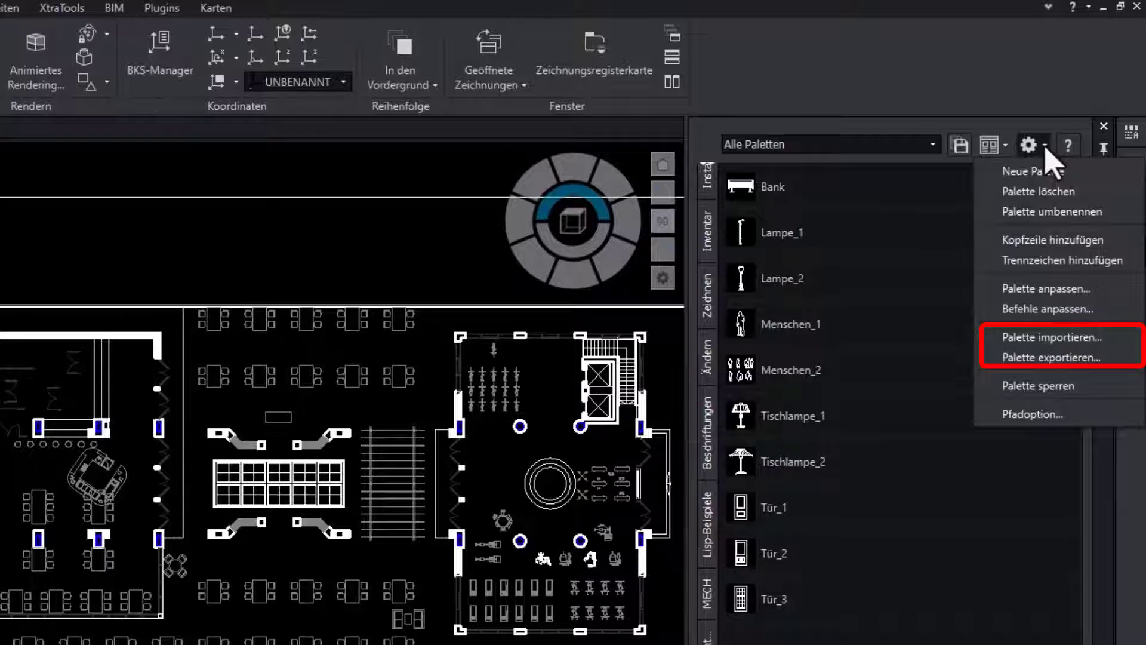
pyautogui.click(1045, 147)
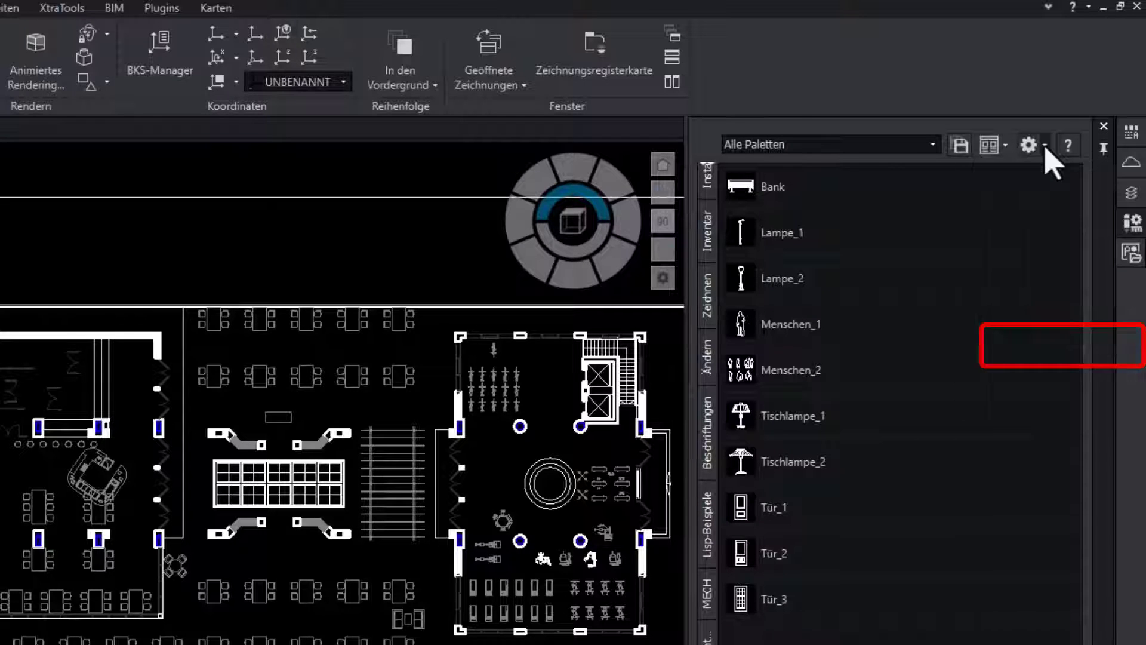
pyautogui.click(933, 145)
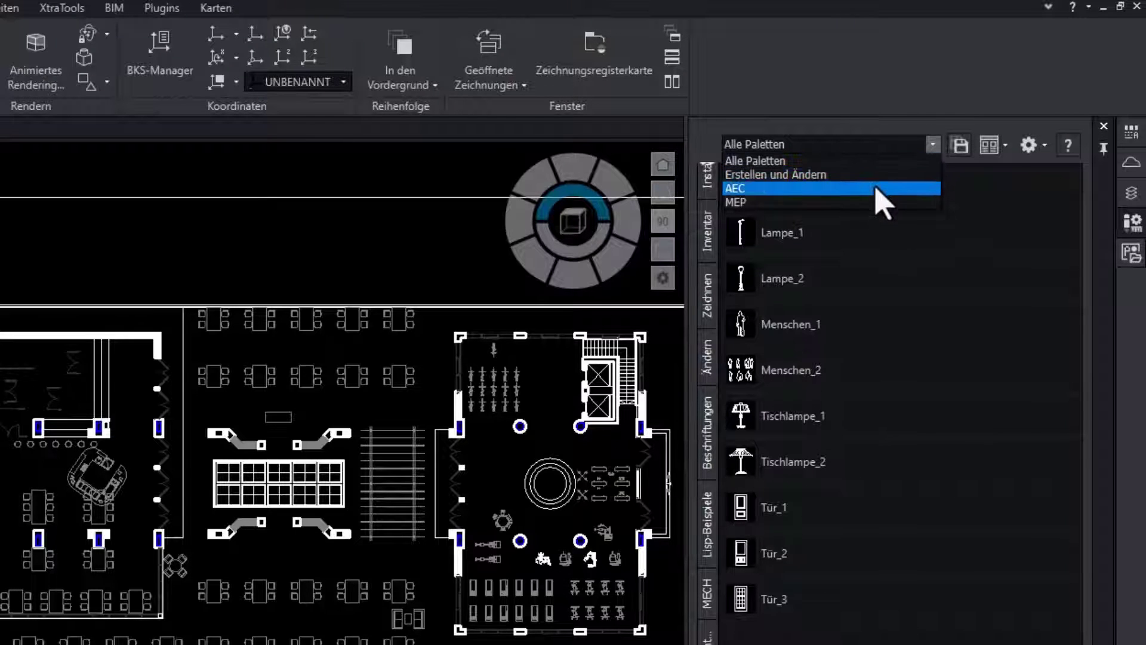
pyautogui.click(876, 188)
pyautogui.click(932, 144)
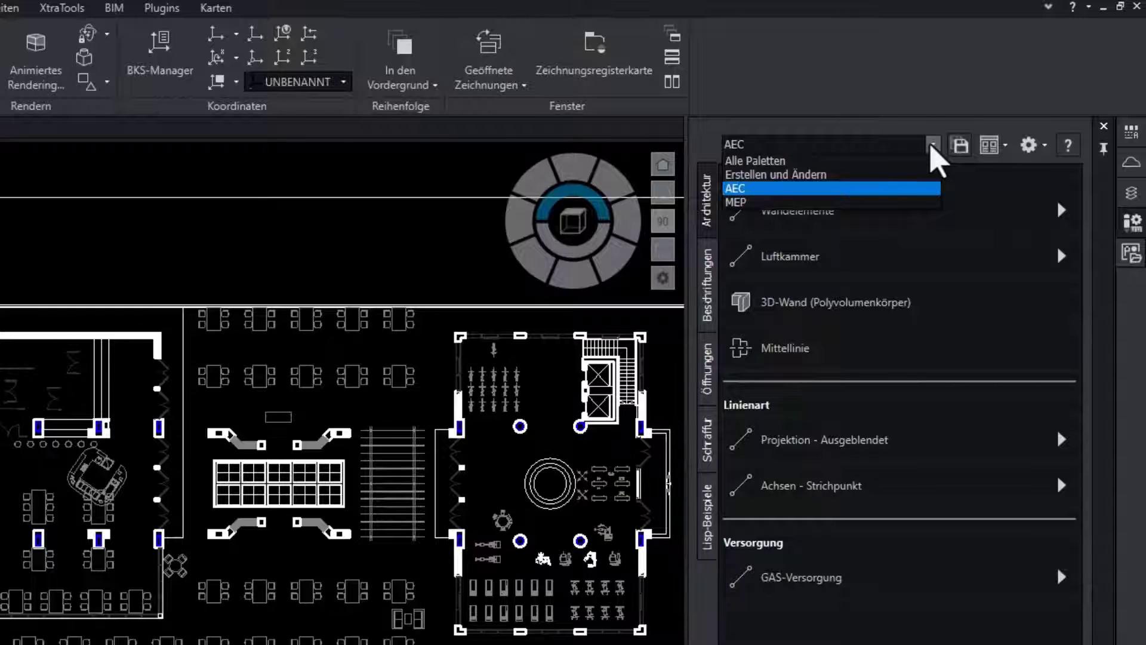
pyautogui.click(891, 201)
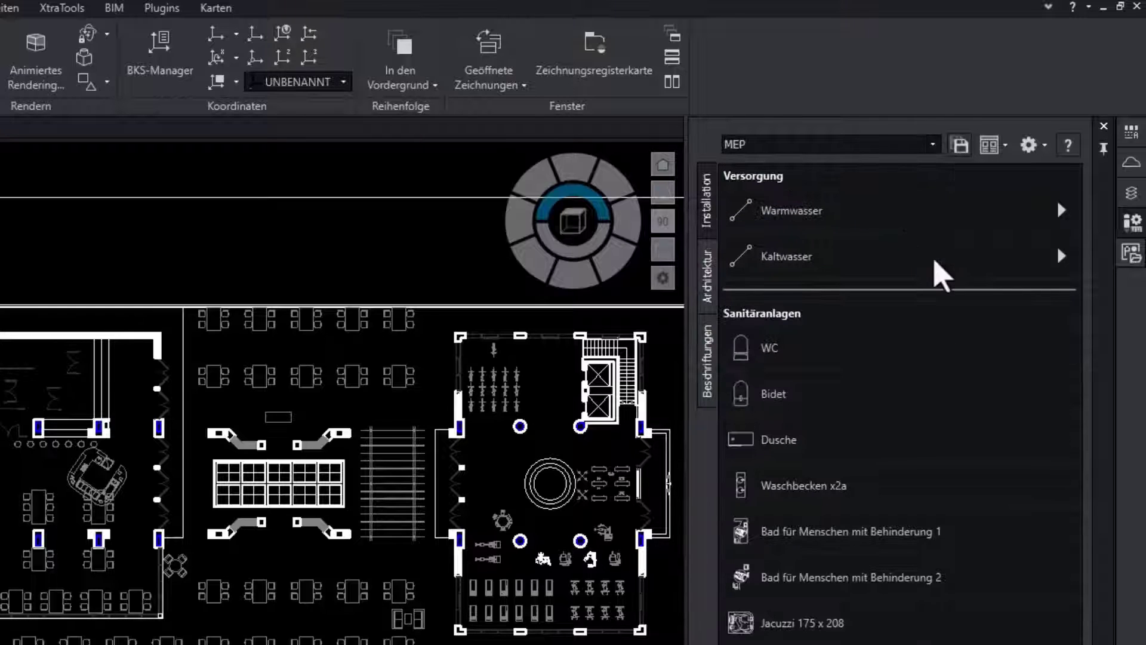
pyautogui.click(932, 146)
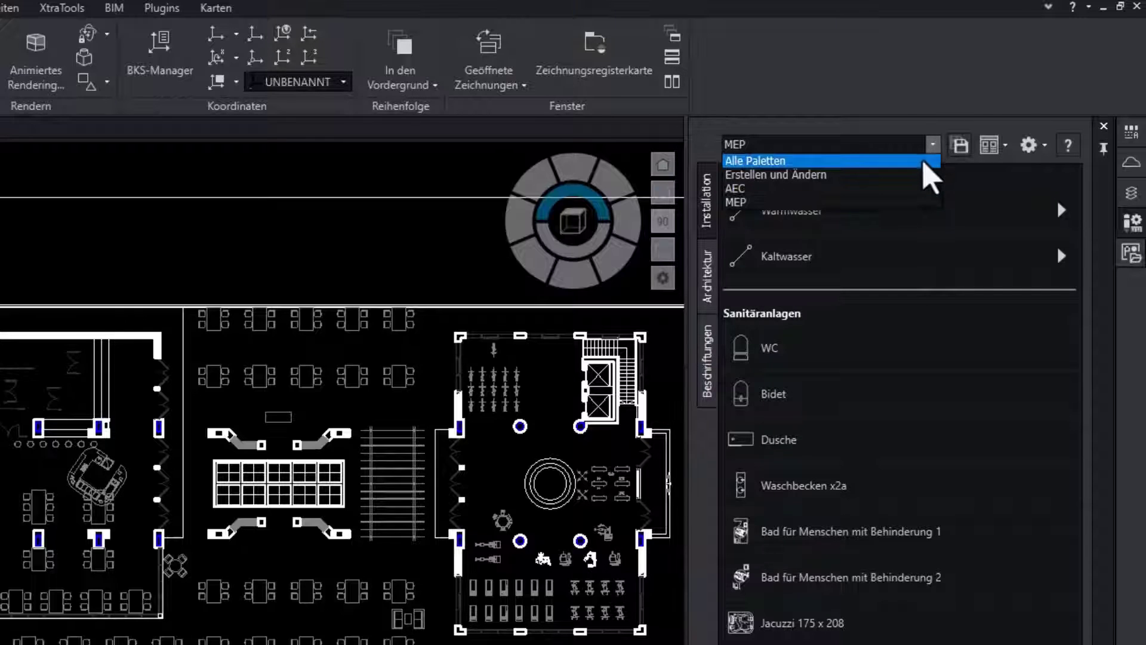
pyautogui.click(924, 160)
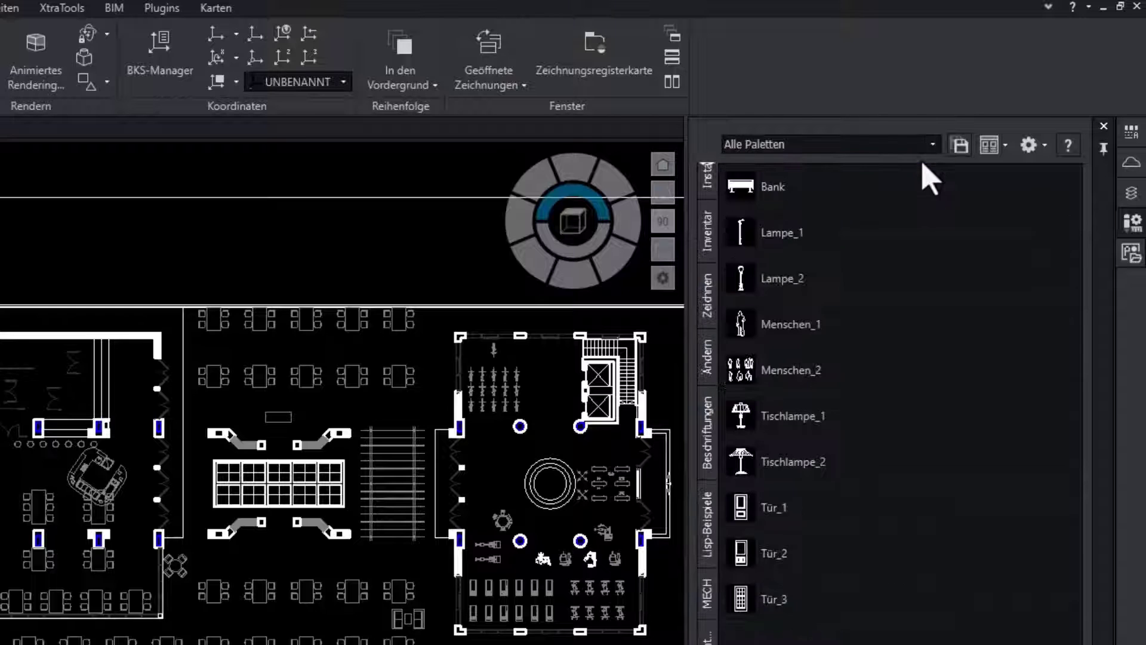
pyautogui.click(1045, 147)
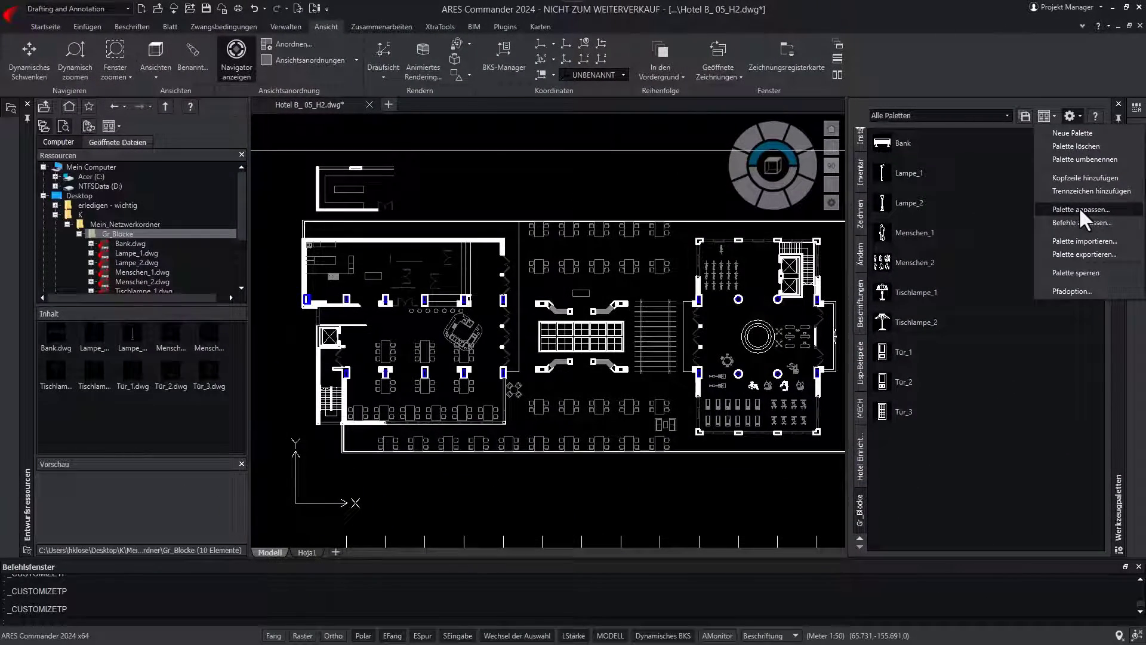
# - In Palette anpassen, review the AEC and MEP groups, then add an empty Gräbert group
pyautogui.click(1079, 209)
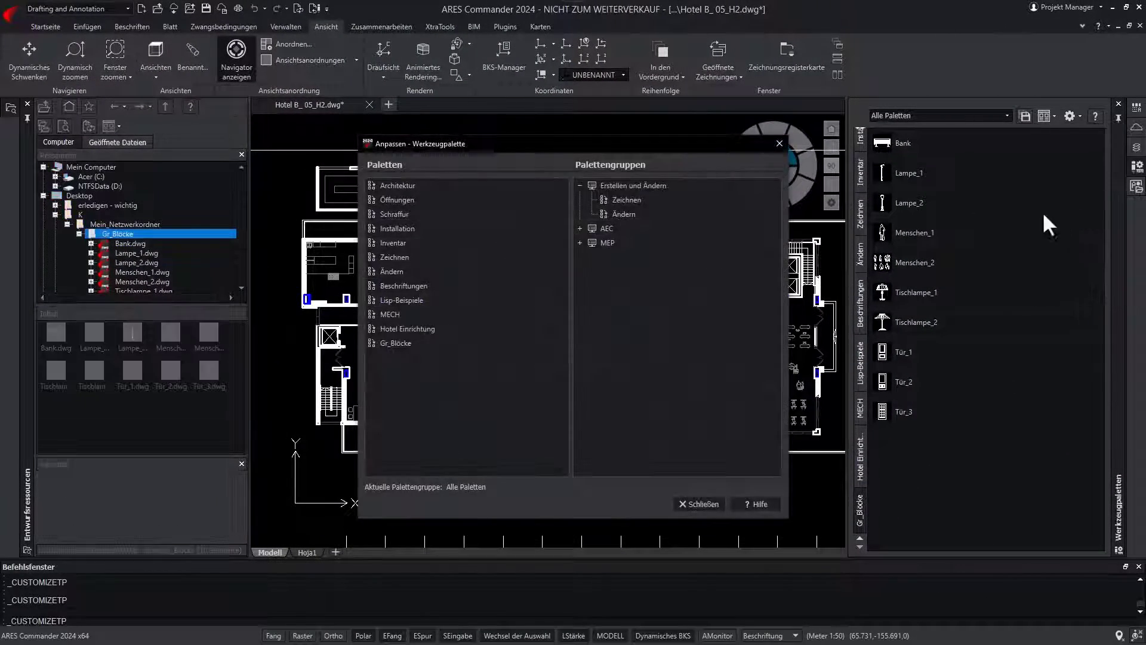
pyautogui.click(579, 228)
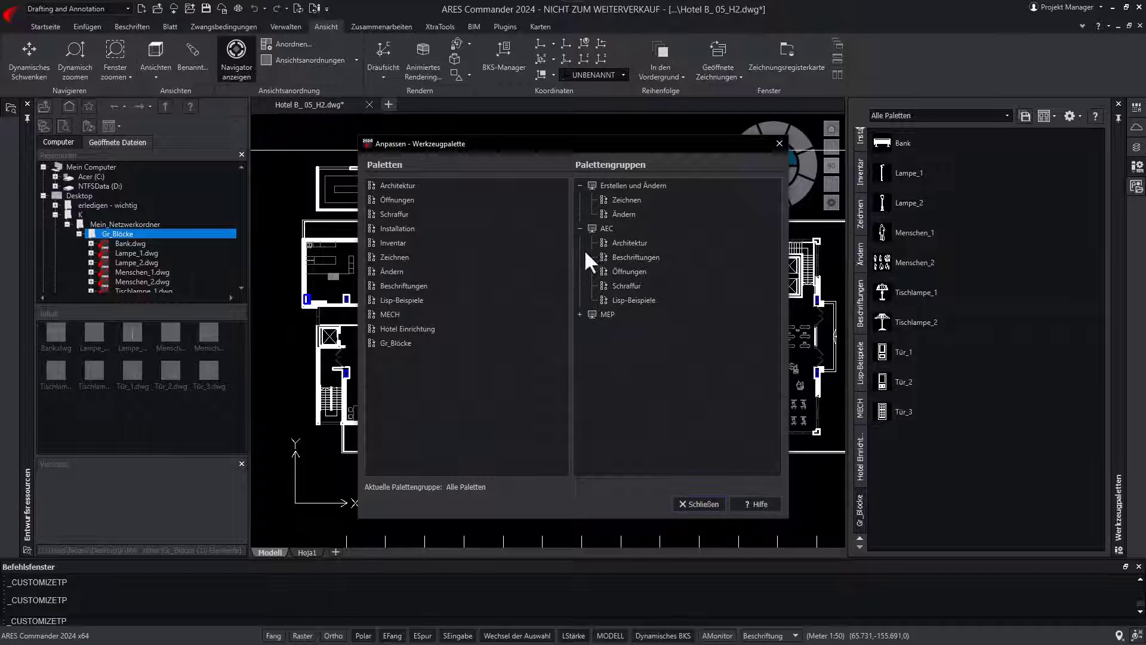
pyautogui.click(579, 314)
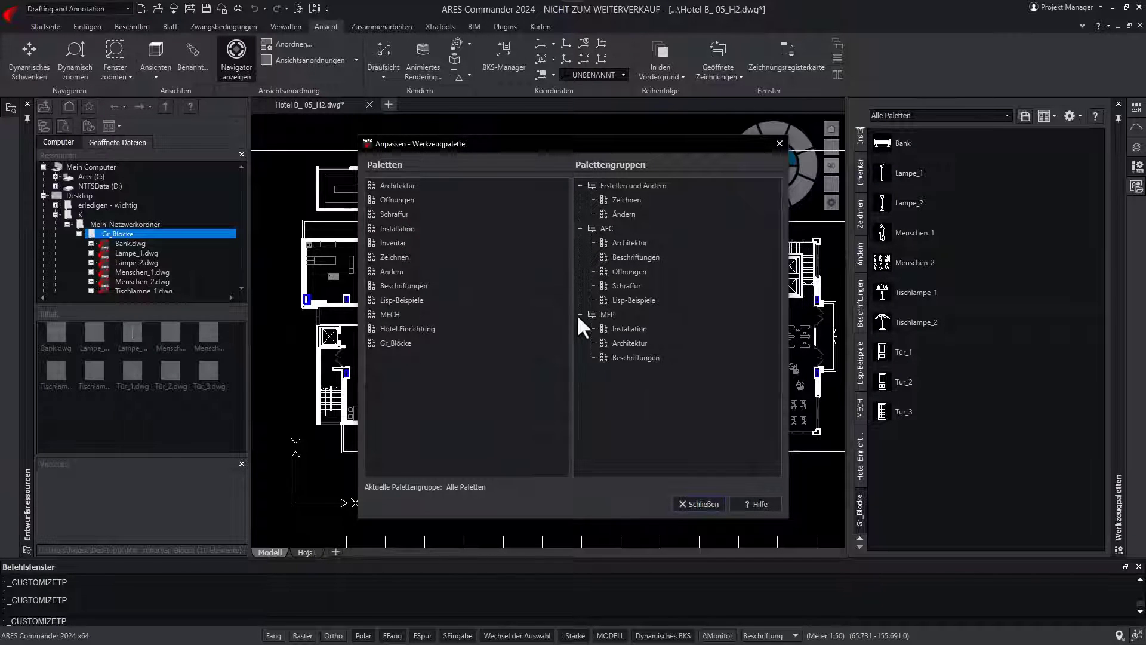
pyautogui.rightClick(610, 395)
pyautogui.click(641, 405)
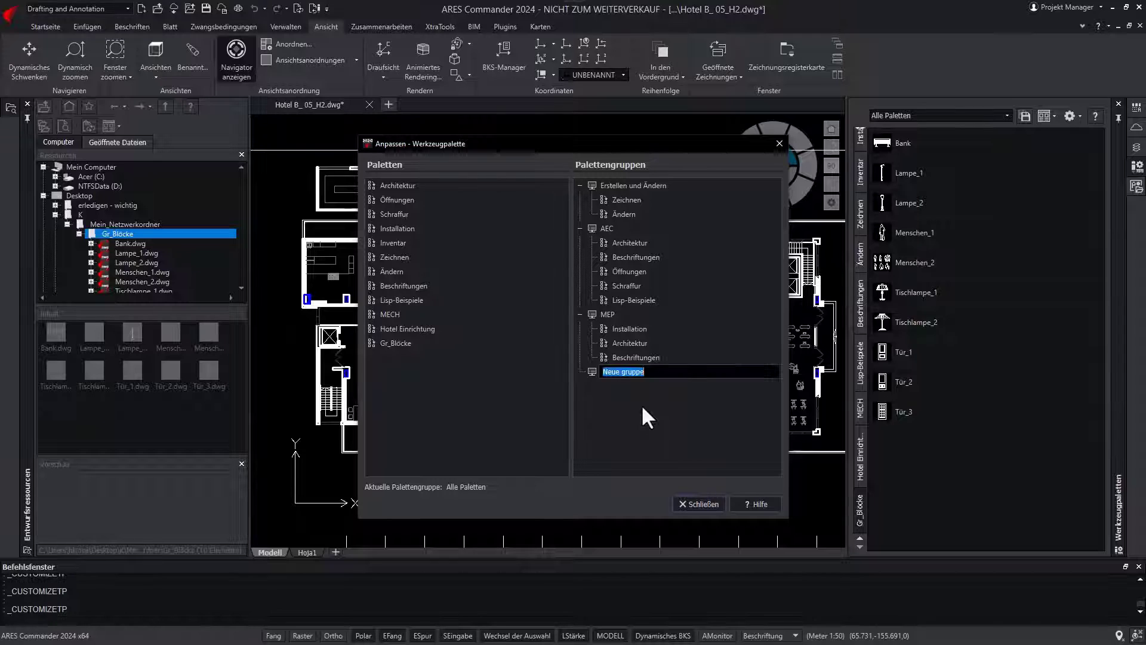
pyautogui.write('Gr')
pyautogui.write('äbert')
pyautogui.press('Return')
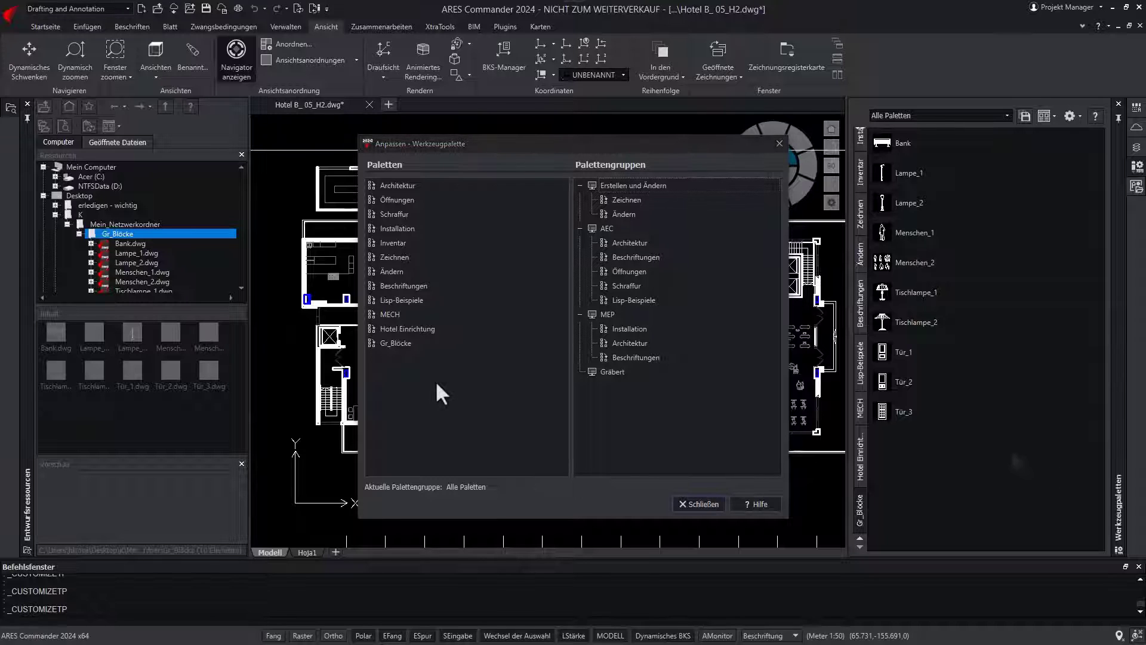
# - Put Architektur and Gr_Blöcke into the Gräbert group, add Gr_Blöcke to AEC, and remove Schraffur from AEC
pyautogui.moveTo(392, 184); pyautogui.dragTo(631, 375)
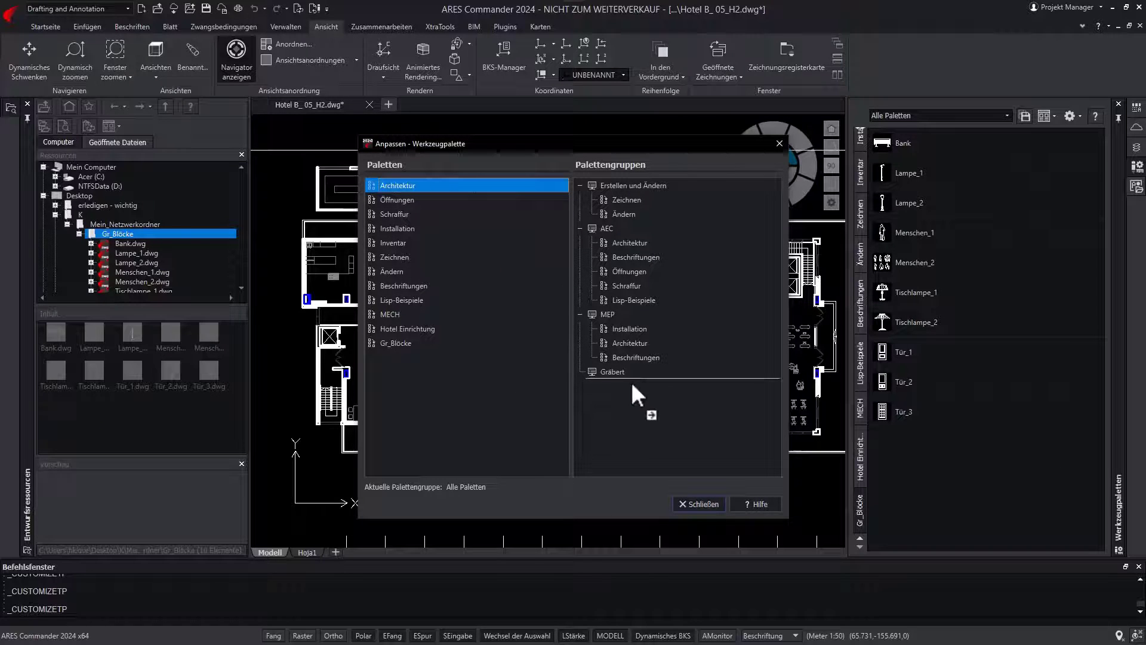
pyautogui.moveTo(399, 344); pyautogui.dragTo(627, 397)
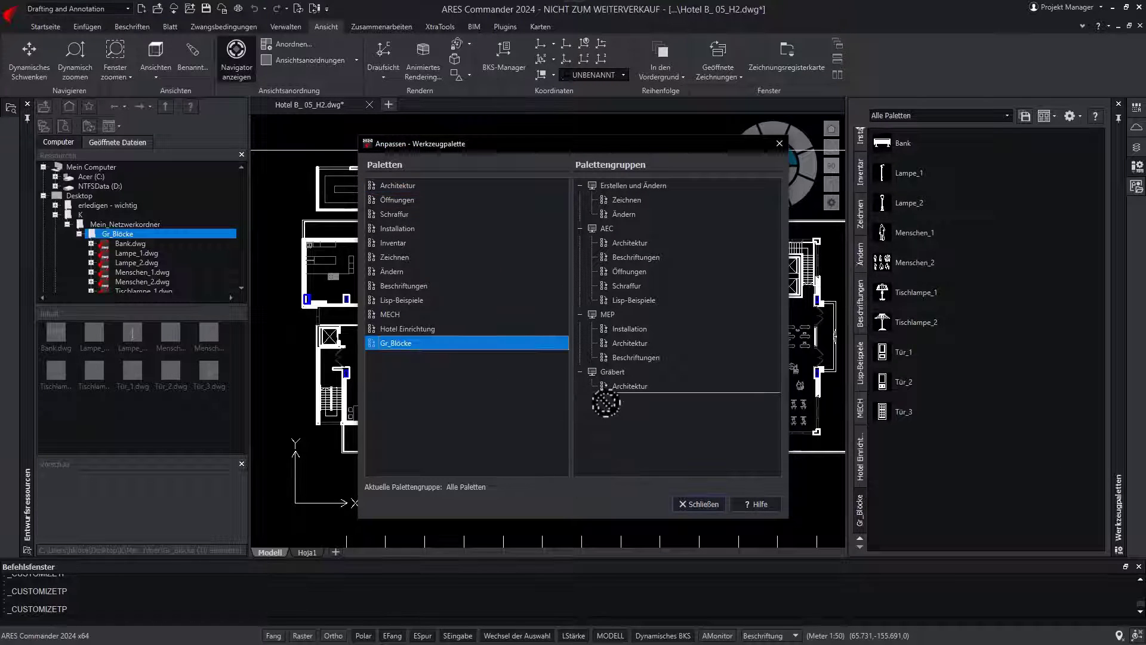
pyautogui.moveTo(407, 345); pyautogui.dragTo(635, 304)
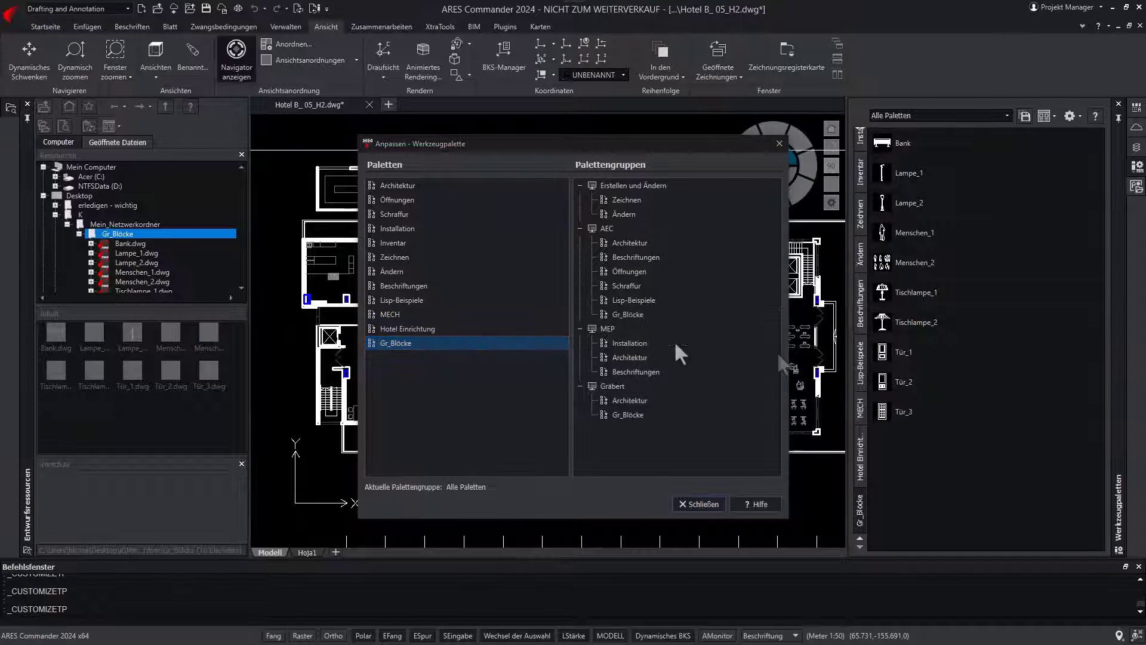
pyautogui.click(621, 285)
pyautogui.rightClick(621, 285)
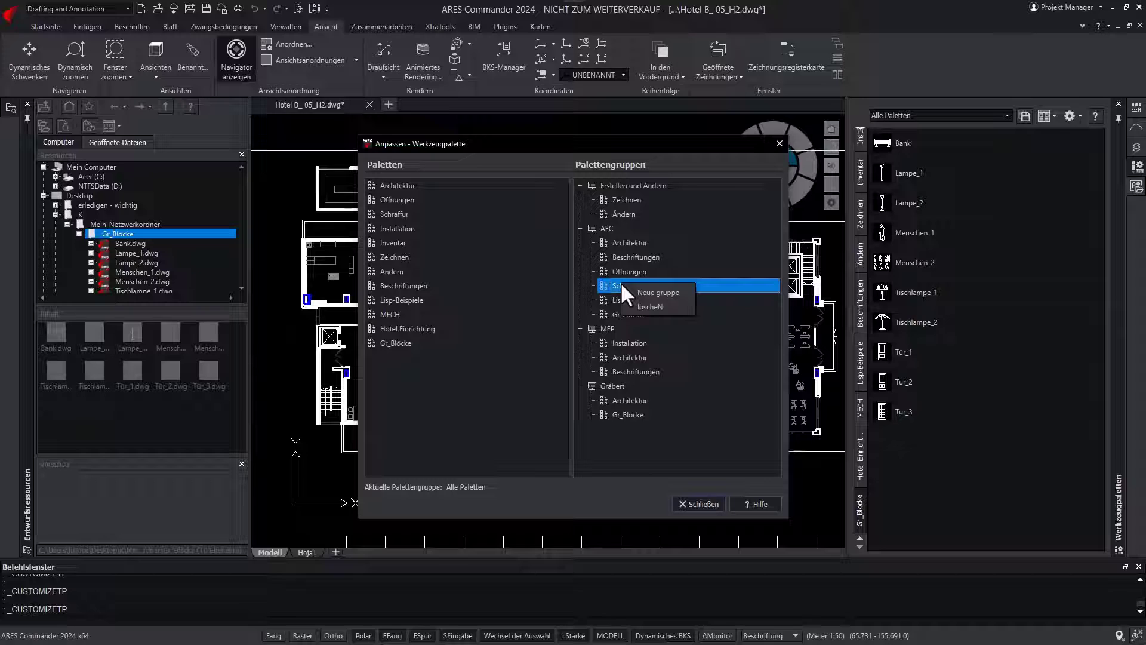
pyautogui.click(646, 307)
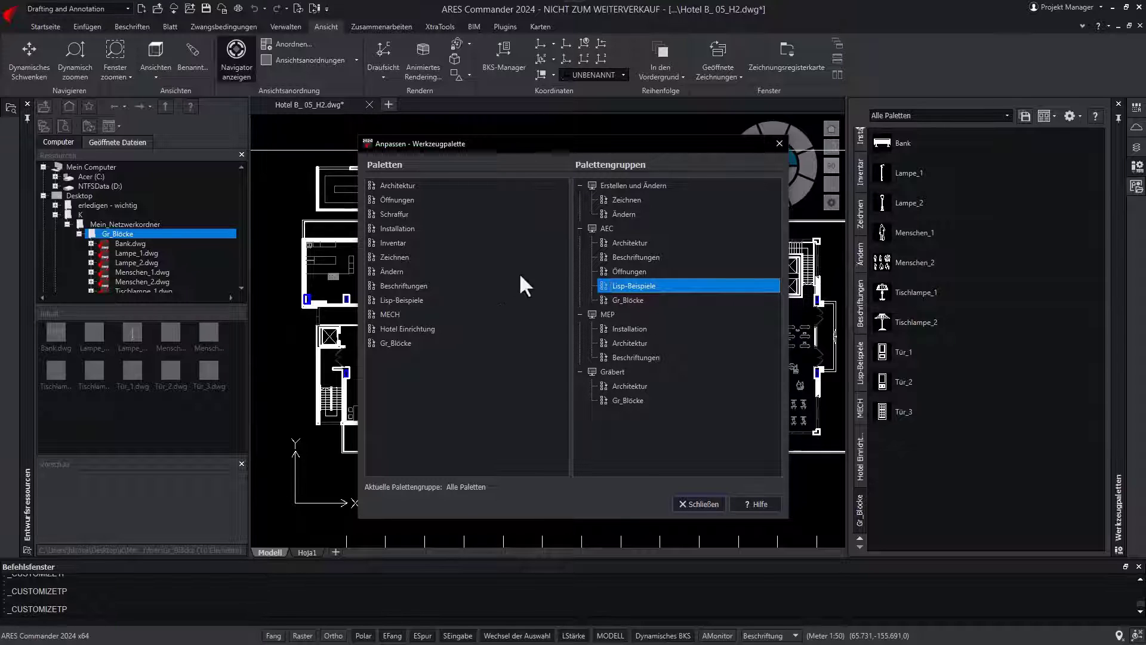
# - Rename the Inventar palette to Einrichtung
pyautogui.click(403, 241)
pyautogui.rightClick(403, 239)
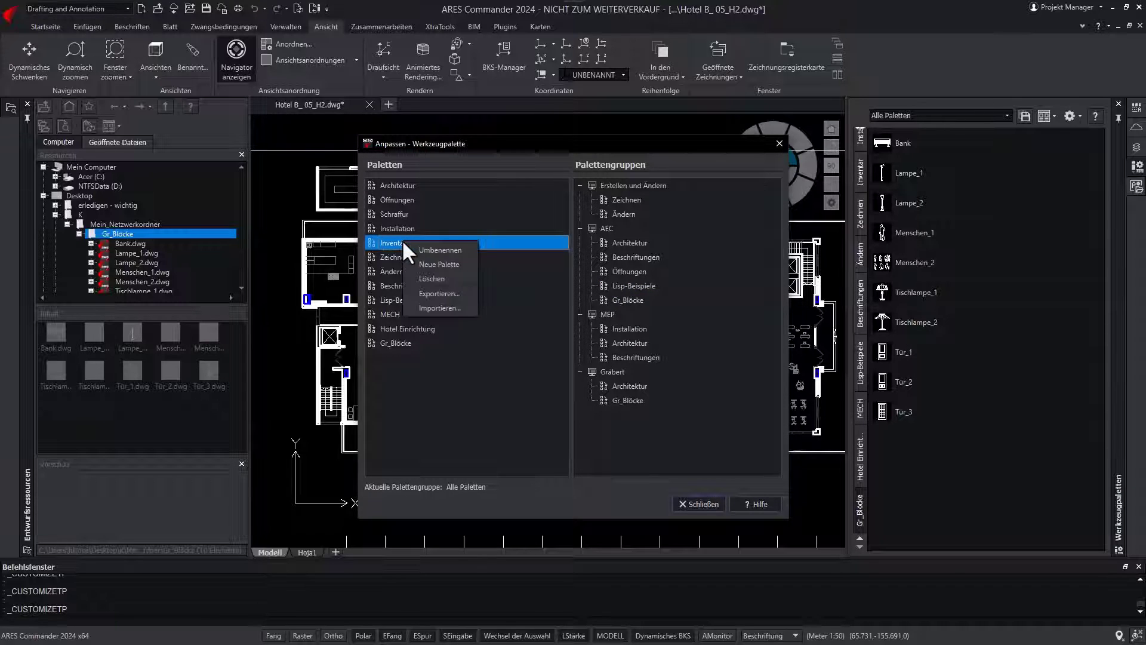
pyautogui.click(436, 247)
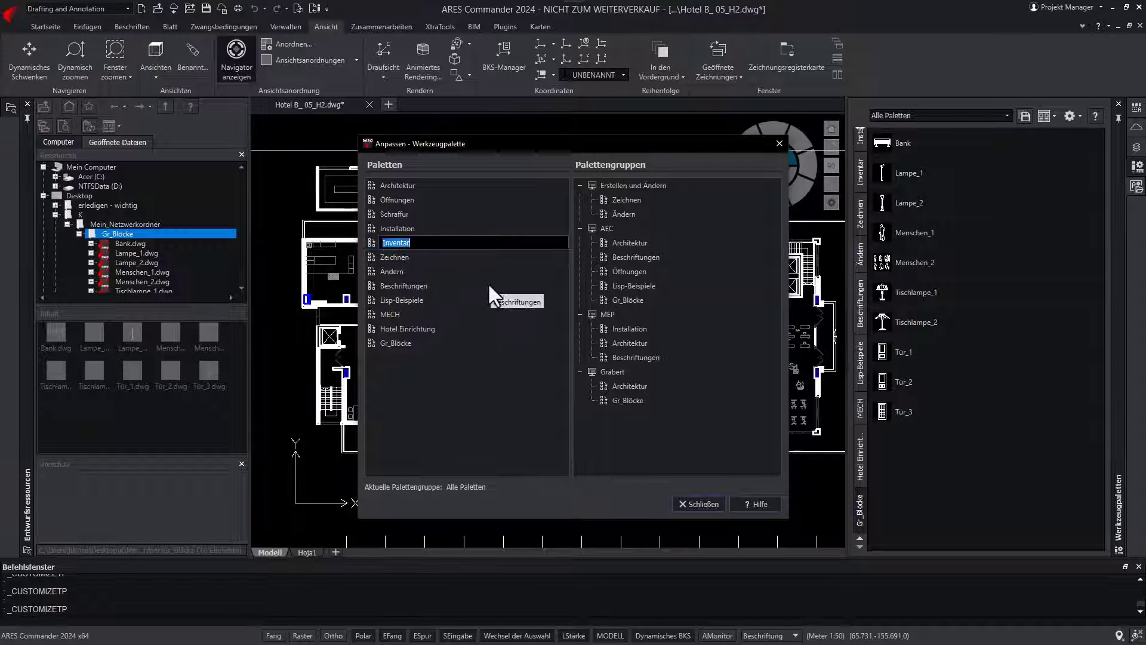
pyautogui.write('Einrich')
pyautogui.write('tung')
pyautogui.press('Return')
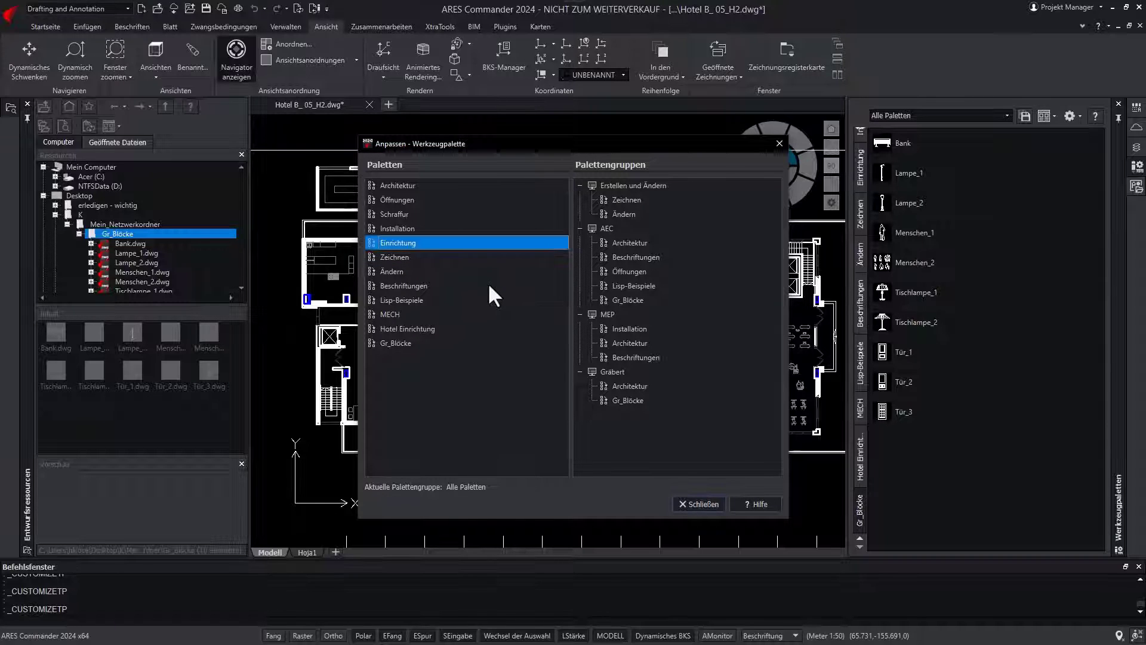
# - Export all palette groups from the AEC group as an .xpg file into D:\_Daten
pyautogui.click(954, 202)
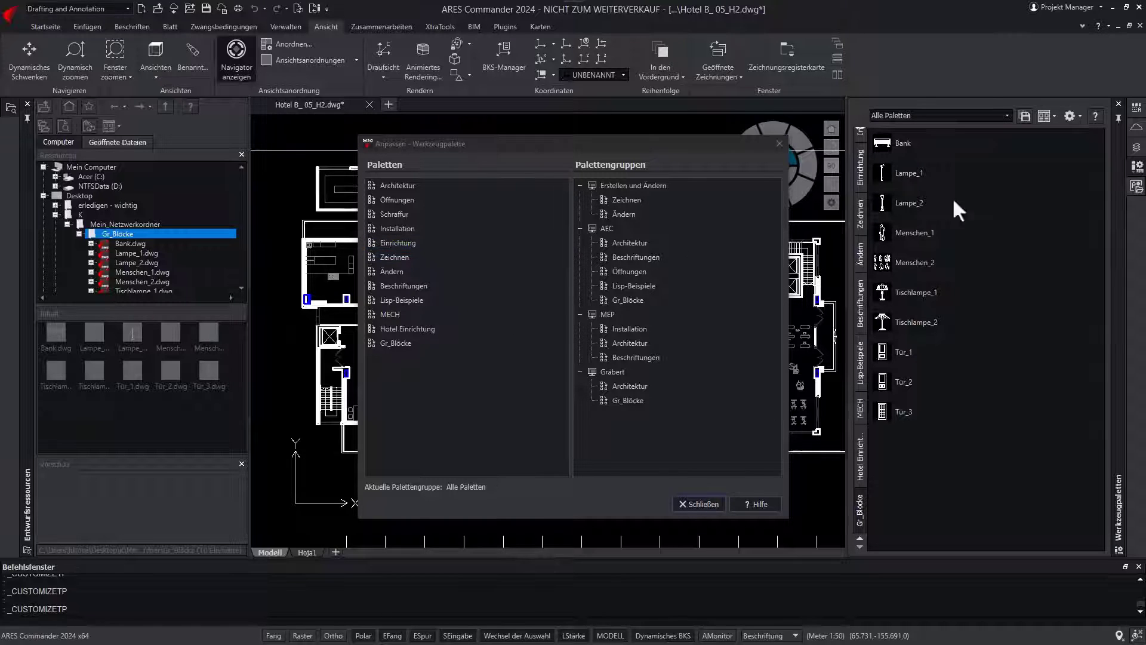
pyautogui.click(618, 224)
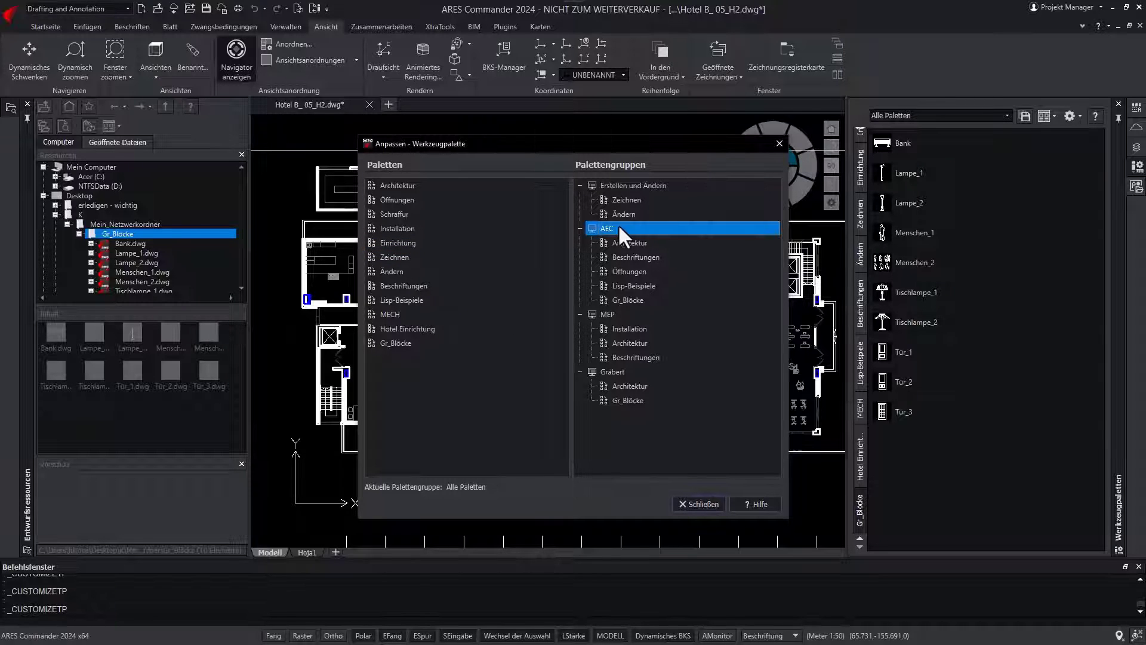
pyautogui.rightClick(618, 224)
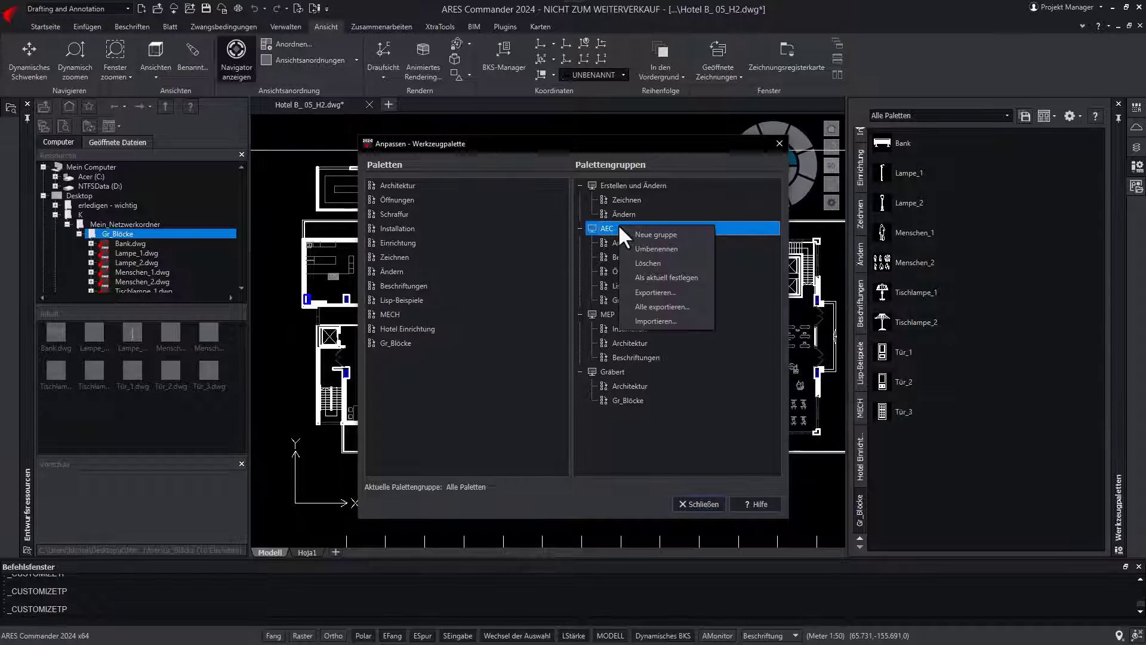
pyautogui.click(697, 302)
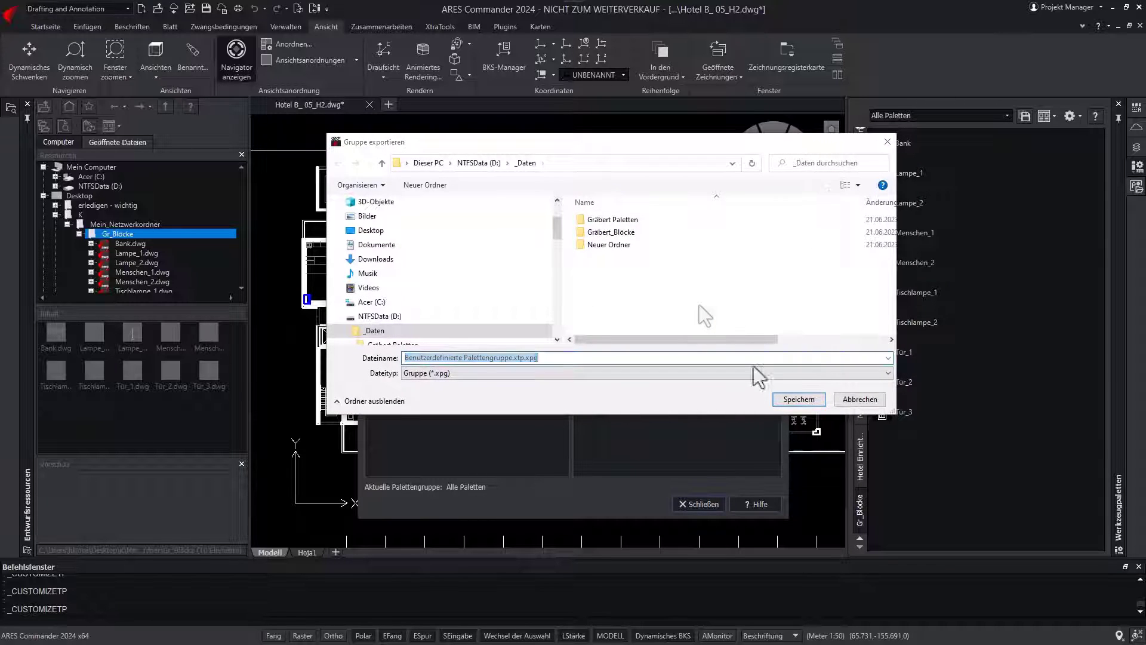
pyautogui.click(798, 398)
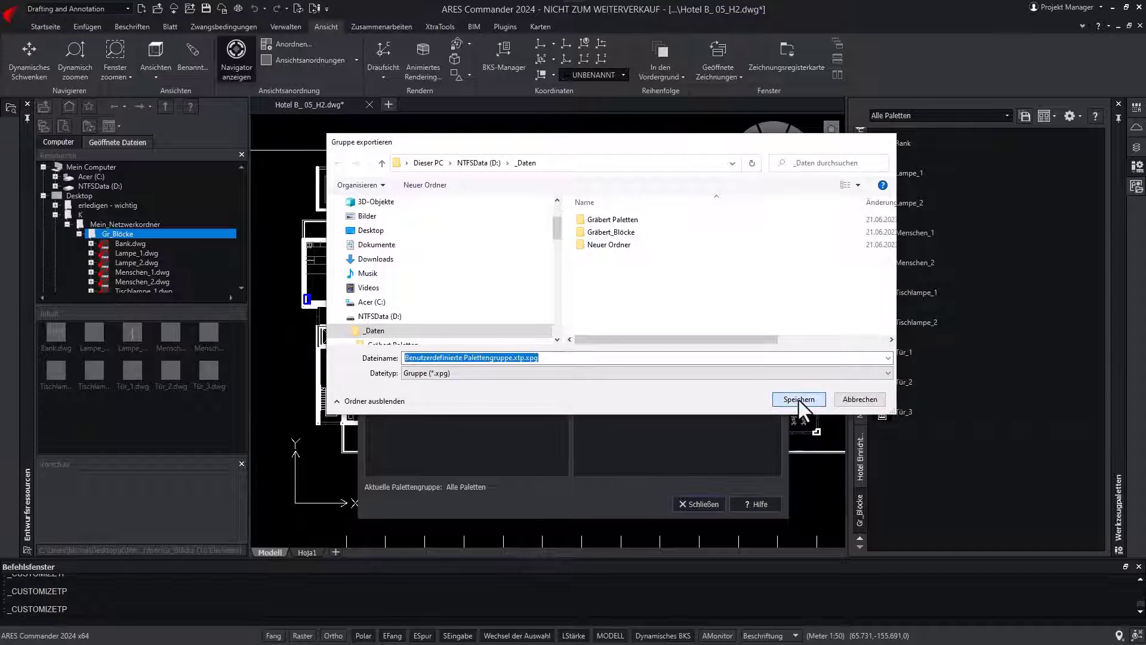